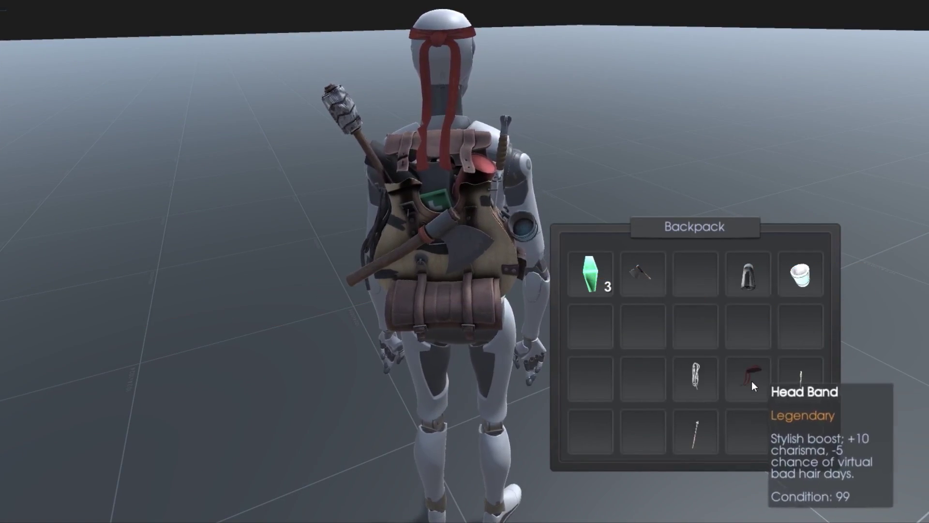
{"action": "left_click_drag", "start_coordinate": [752, 381], "coordinate": [596, 286]}
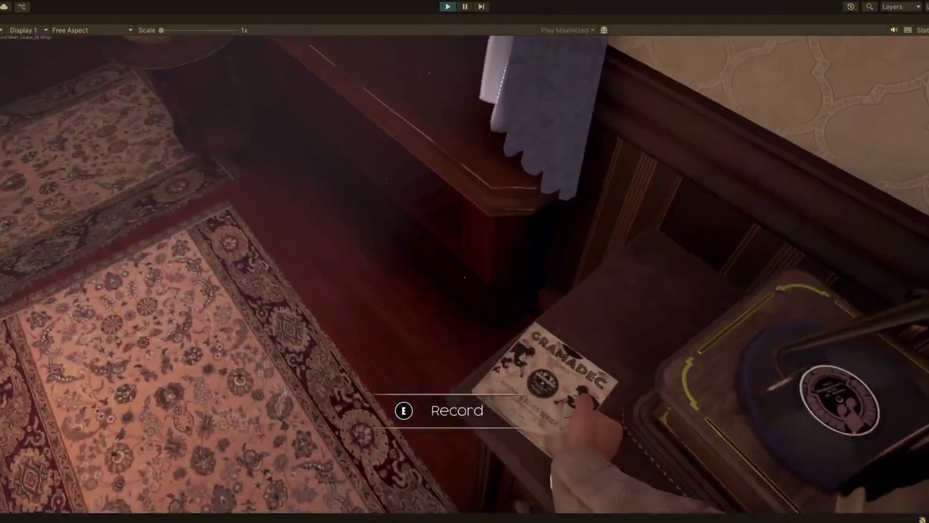
{"action": "key", "text": "e"}
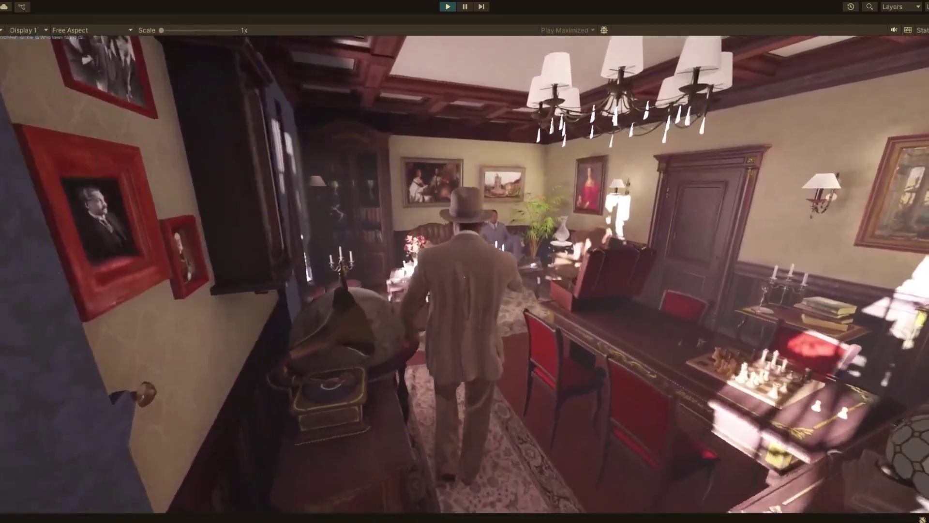
{"action": "key", "text": "w"}
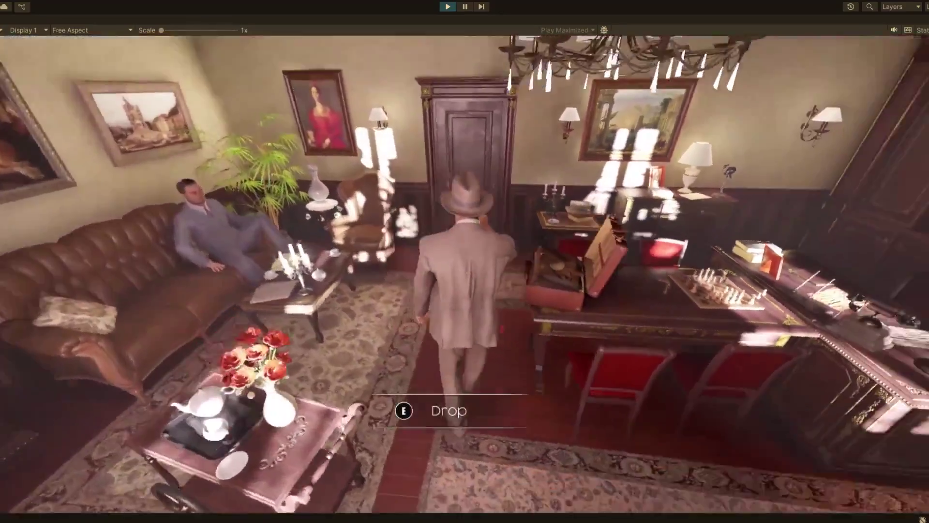
{"action": "key", "text": "e"}
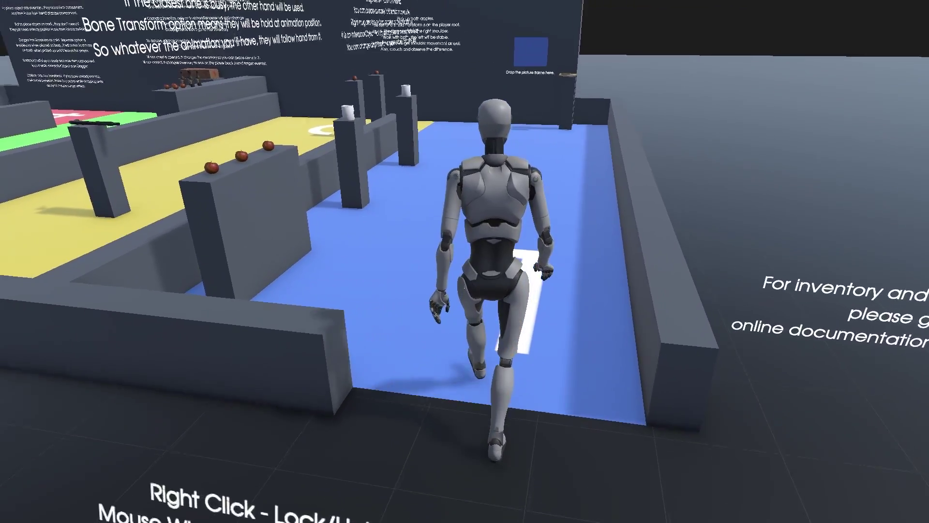
{"action": "key", "text": "w"}
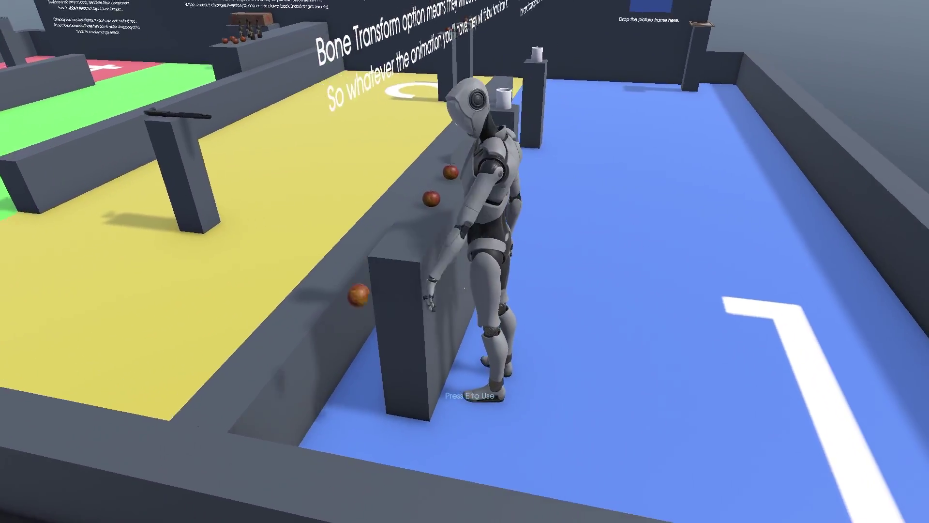
{"action": "key", "text": "w"}
{"action": "key", "text": "e"}
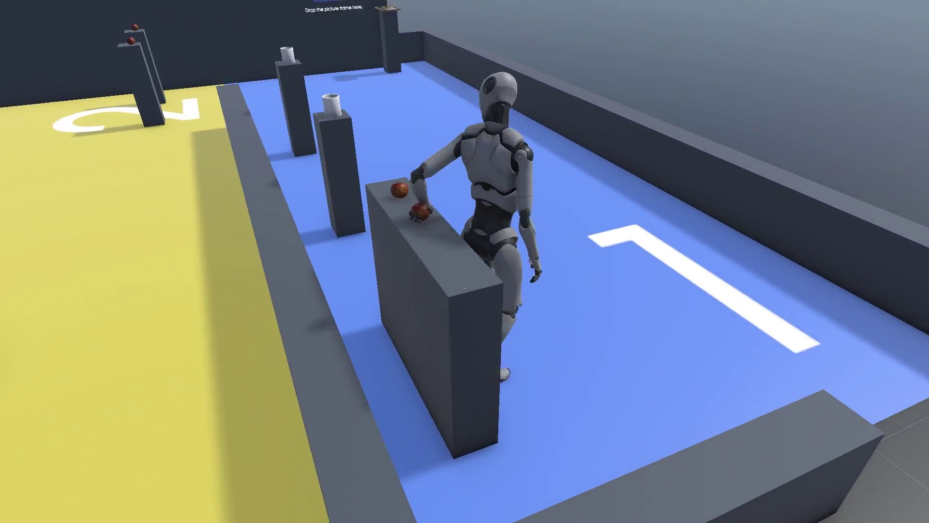
{"action": "key", "text": "w"}
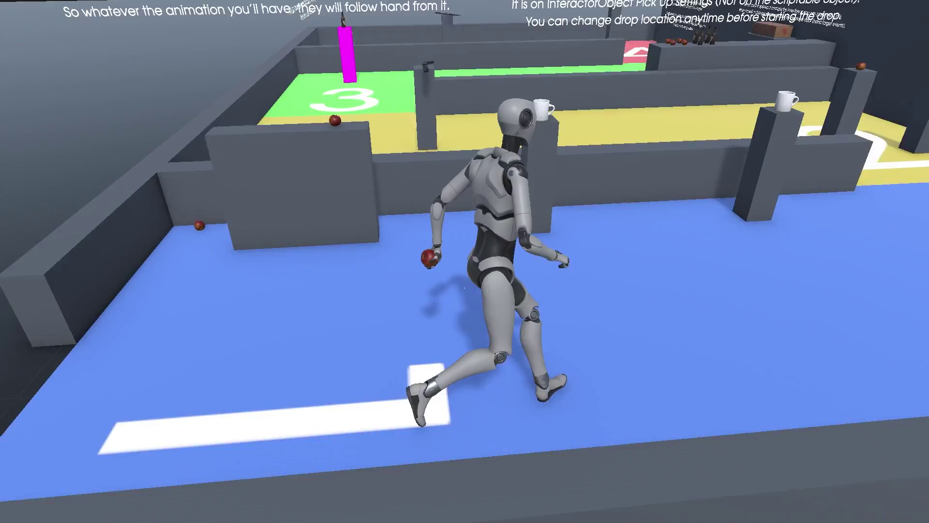
{"action": "key", "text": "a"}
{"action": "key", "text": "w"}
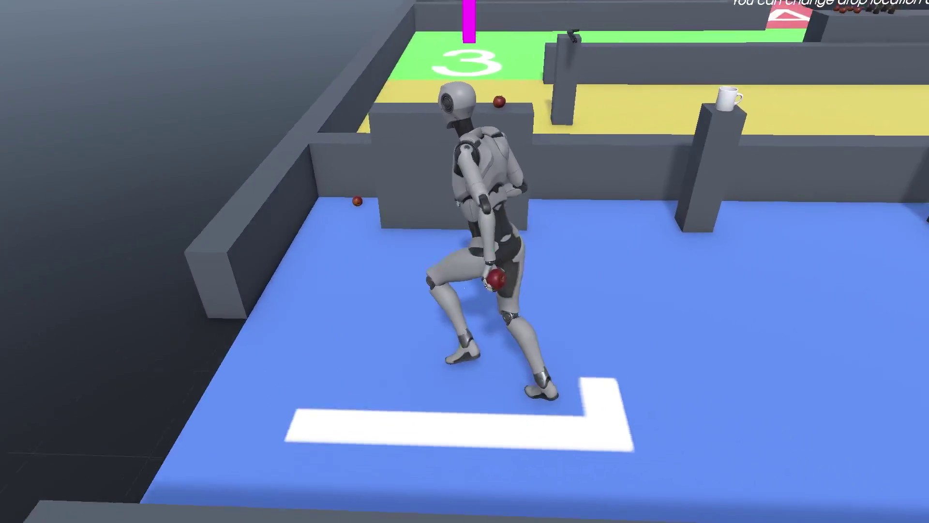
{"action": "key", "text": "w"}
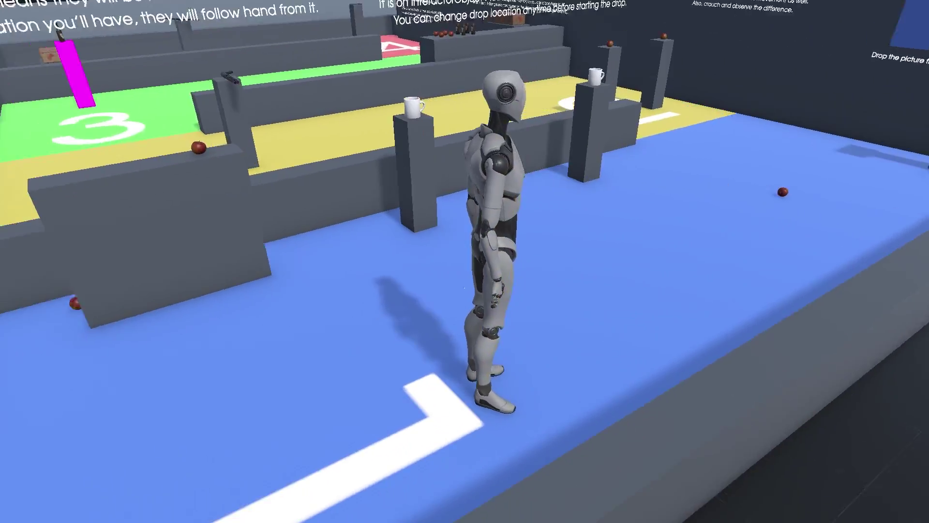
{"action": "key", "text": "w"}
{"action": "key", "text": "w"}
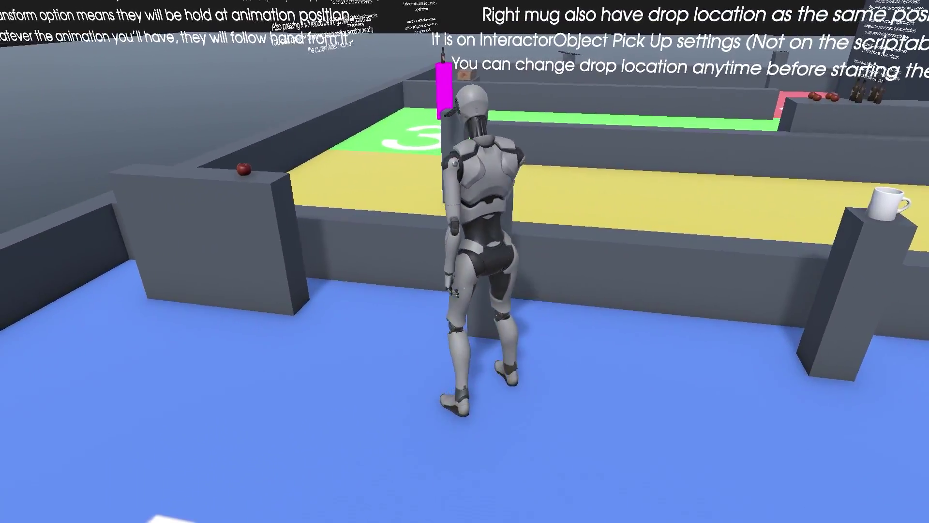
{"action": "key", "text": "d"}
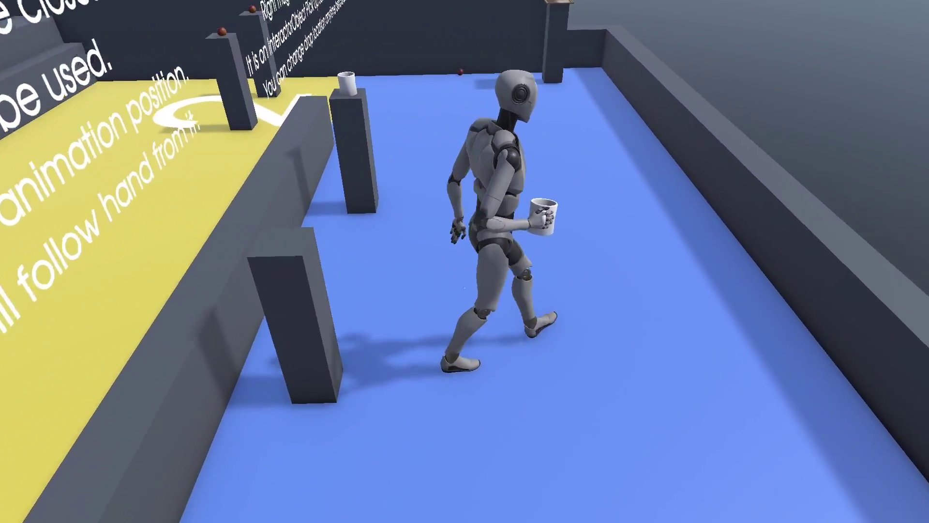
{"action": "key", "text": "w"}
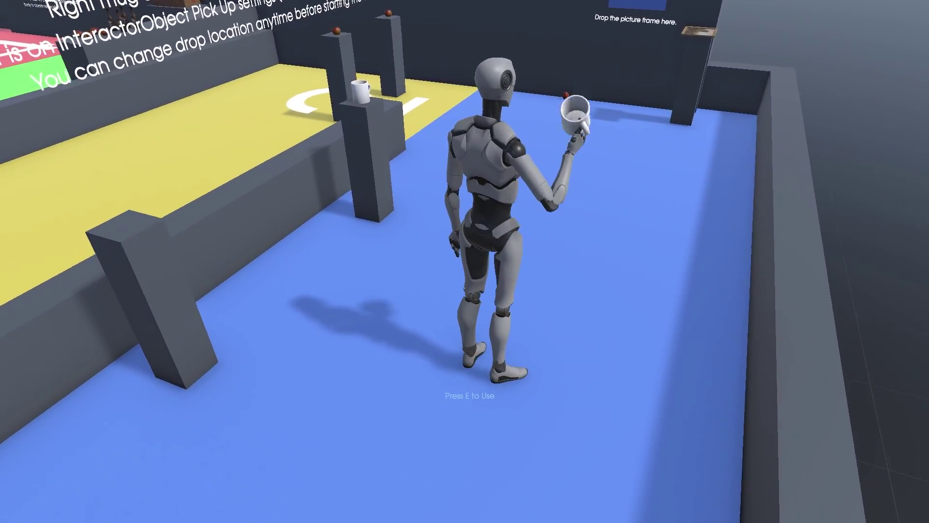
{"action": "key", "text": "c"}
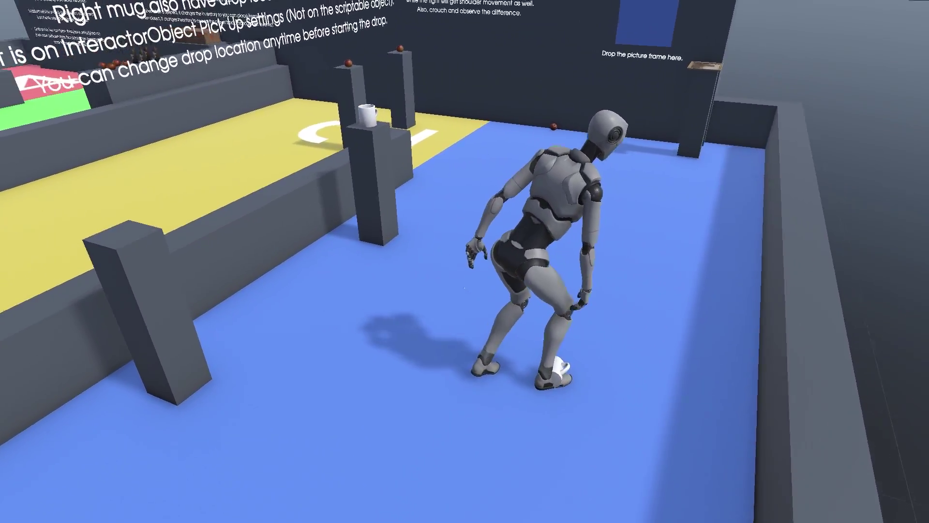
{"action": "key", "text": "c"}
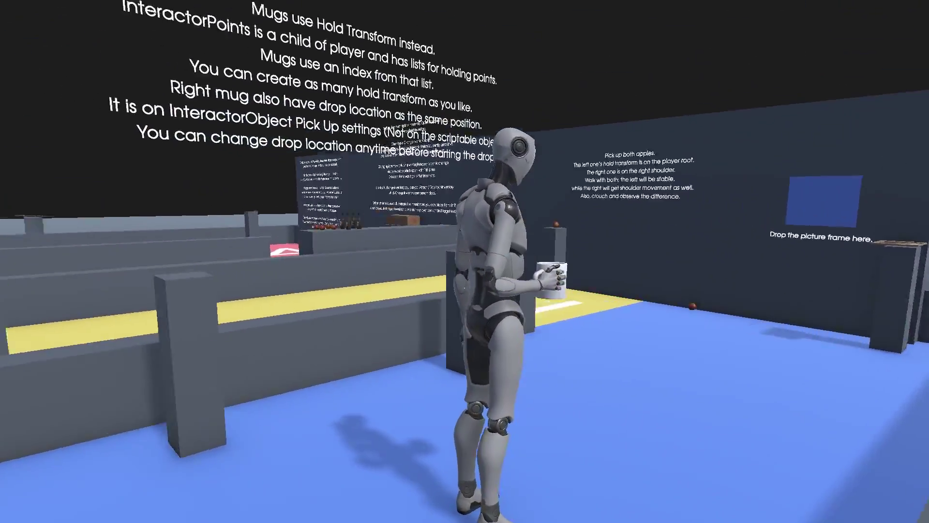
{"action": "key", "text": "w"}
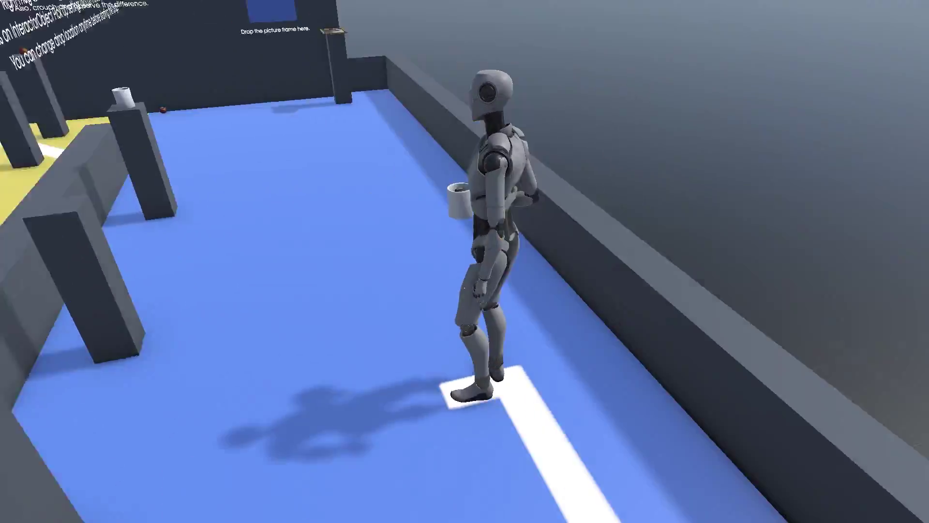
{"action": "key", "text": "w"}
{"action": "key", "text": "f"}
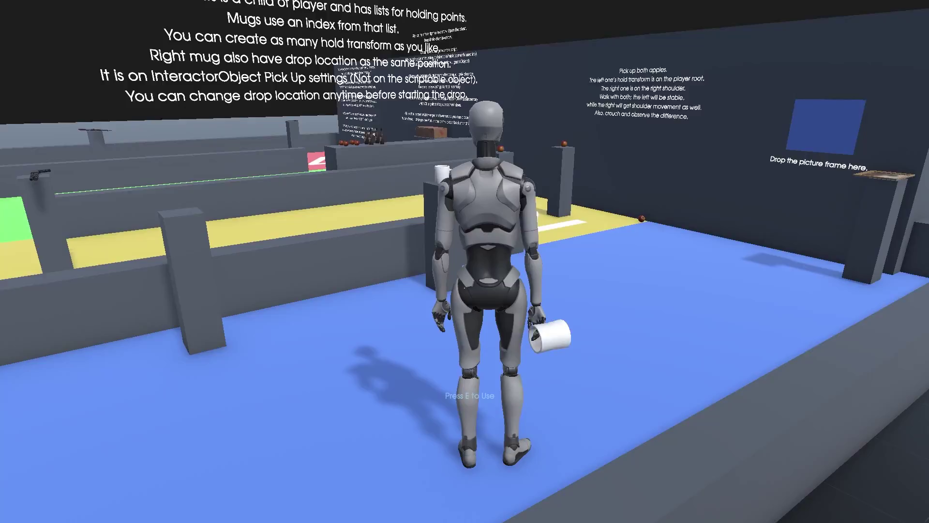
{"action": "key", "text": "w"}
{"action": "key", "text": "w"}
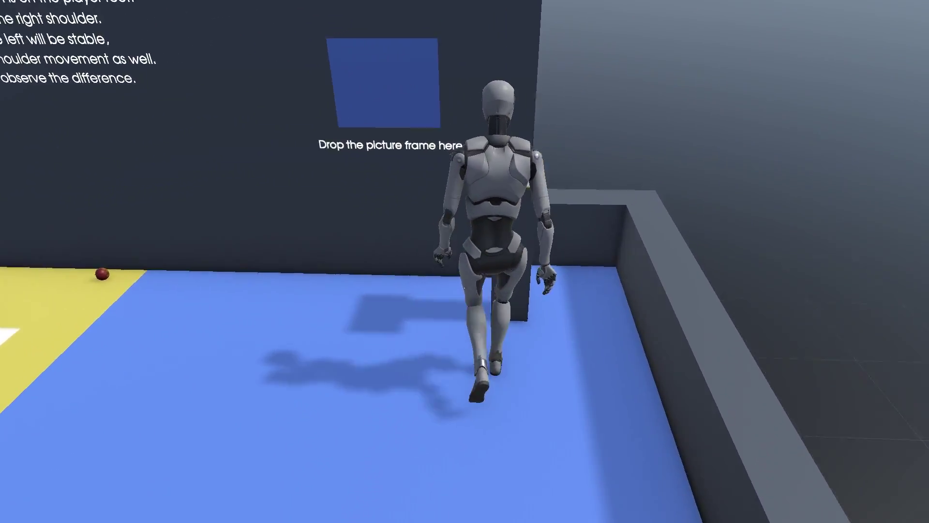
{"action": "key", "text": "e"}
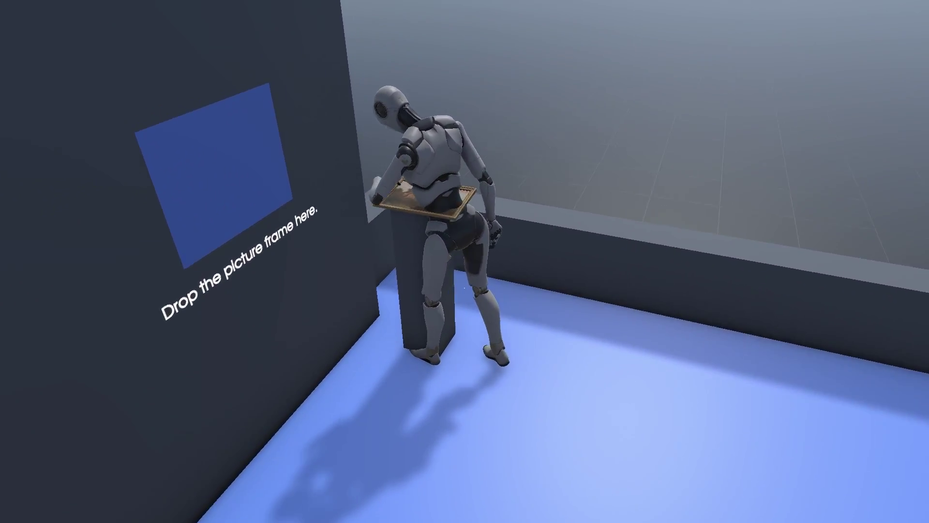
{"action": "key", "text": "w"}
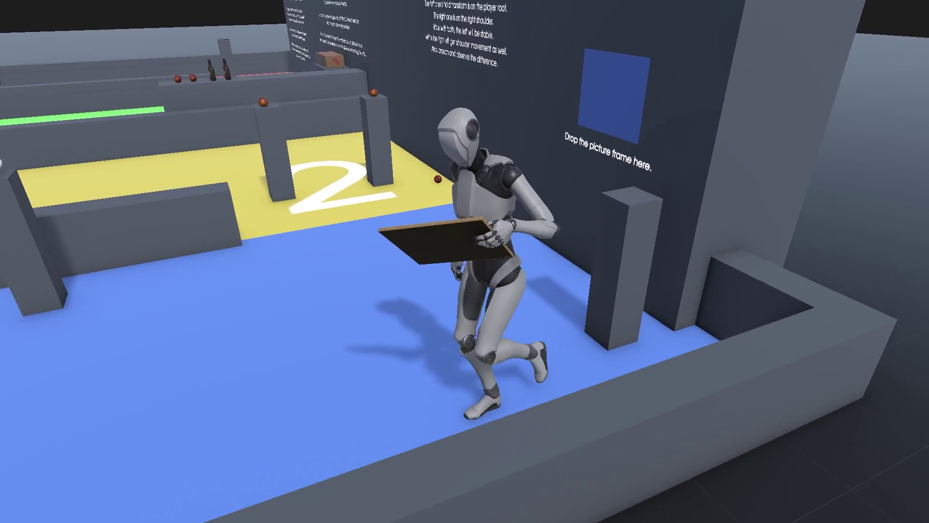
{"action": "key", "text": "w"}
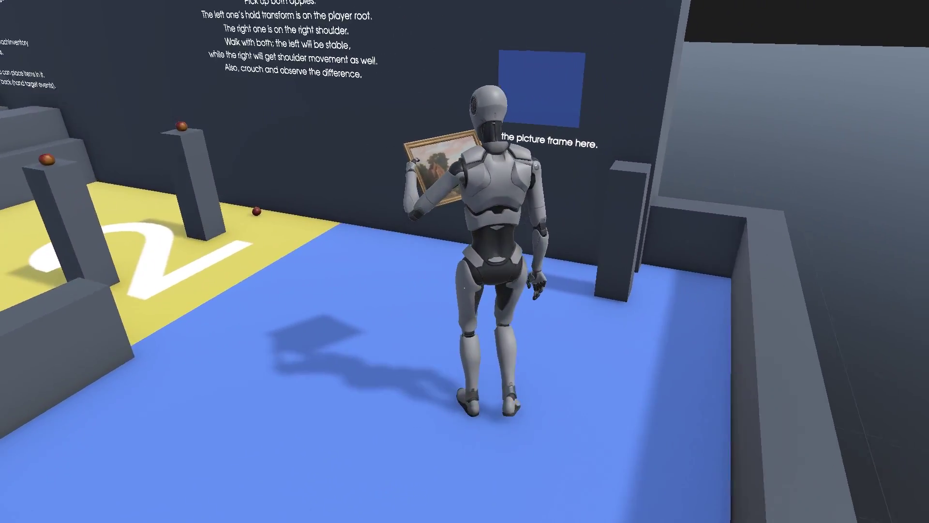
{"action": "key", "text": "w"}
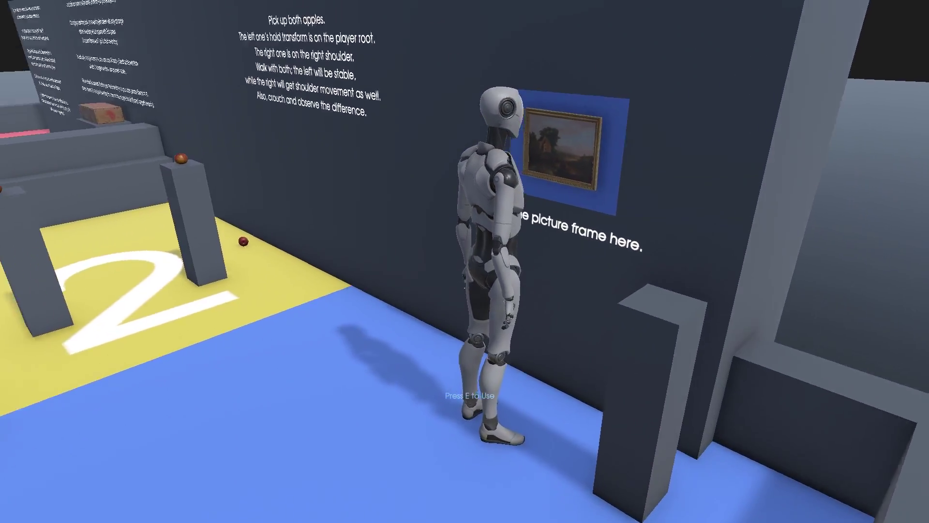
{"action": "key", "text": "w"}
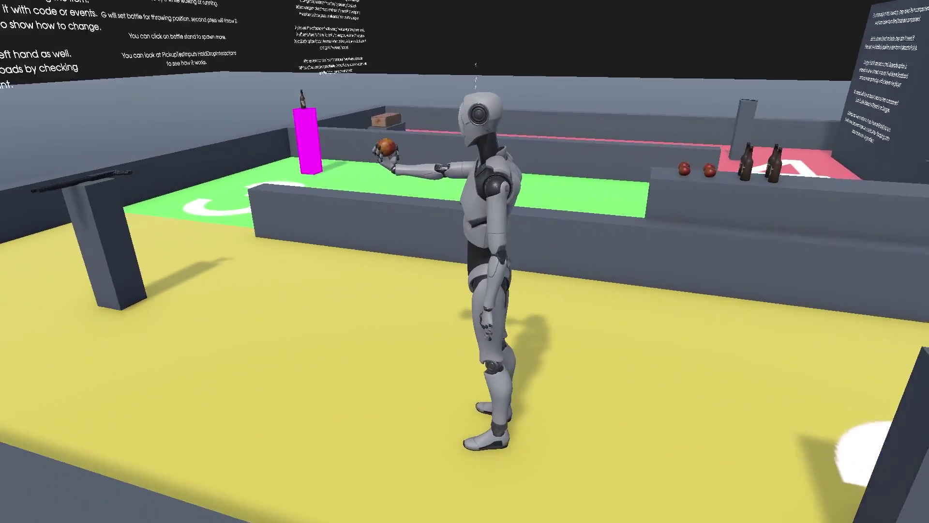
{"action": "key", "text": "w"}
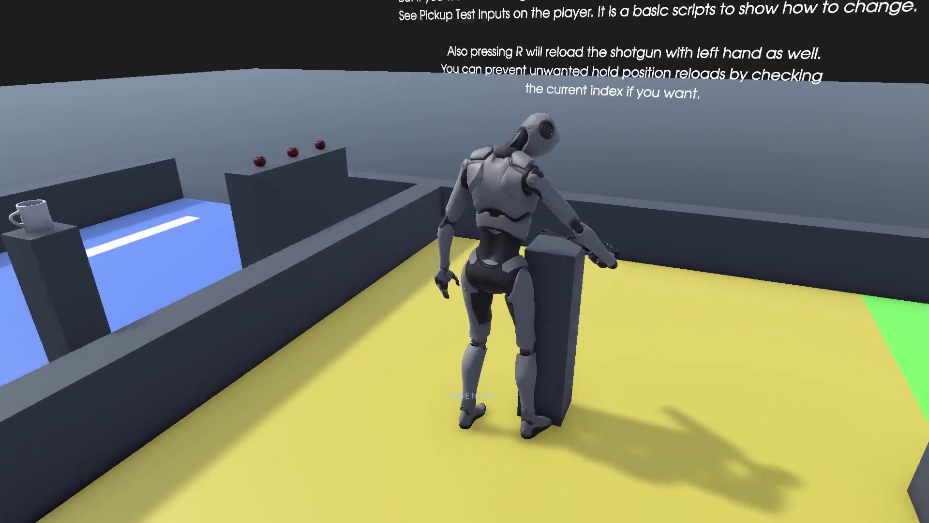
{"action": "key", "text": "s"}
{"action": "key", "text": "w"}
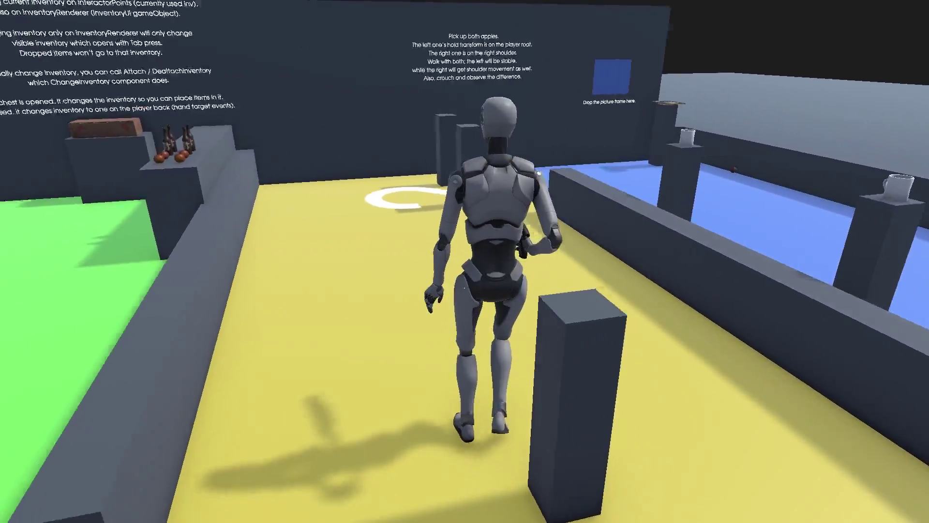
{"action": "key", "text": "f"}
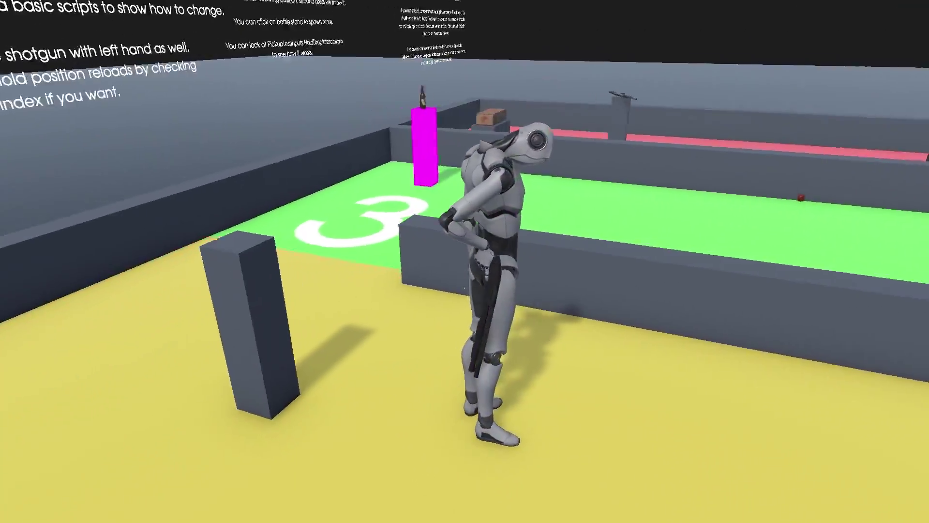
{"action": "key", "text": "w"}
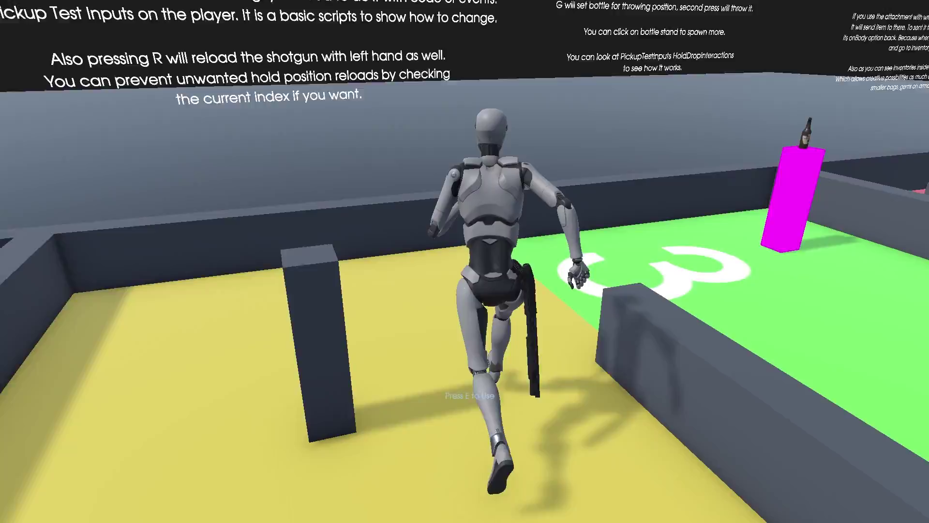
{"action": "key", "text": "w"}
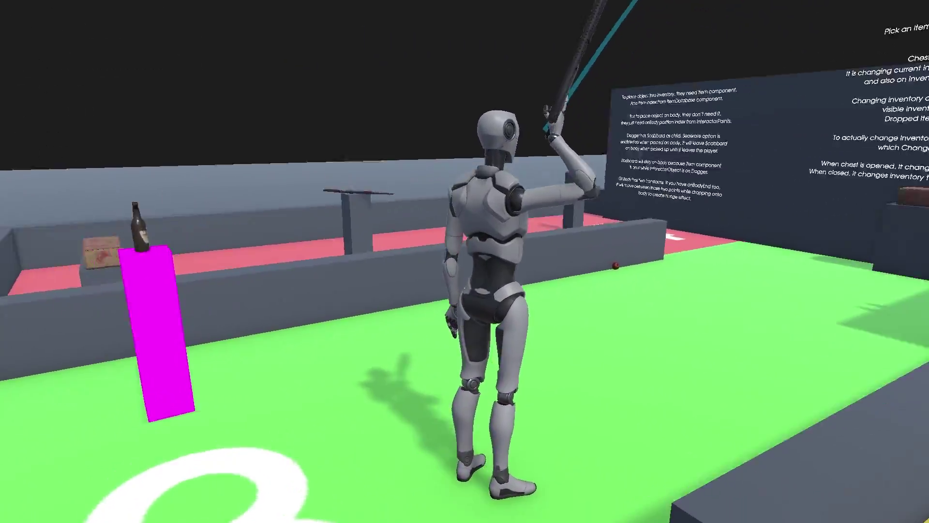
{"action": "key", "text": "w"}
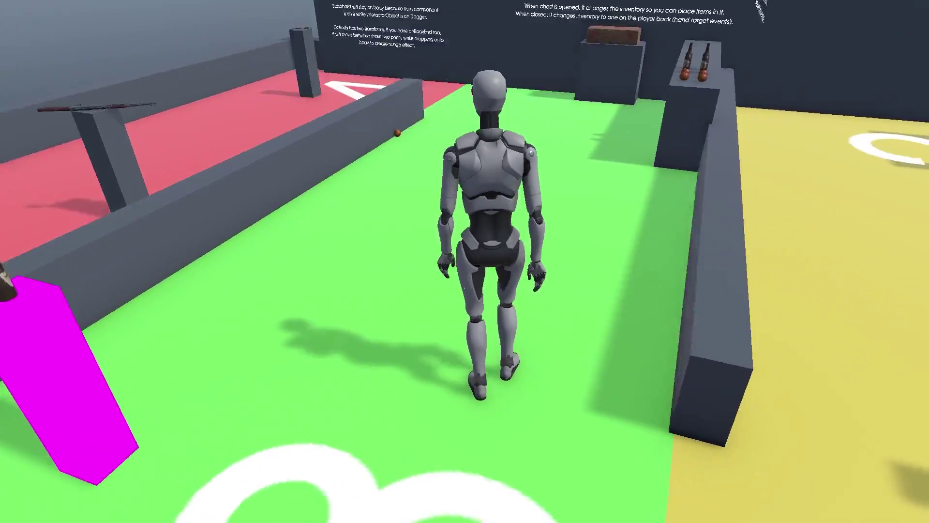
{"action": "key", "text": "w"}
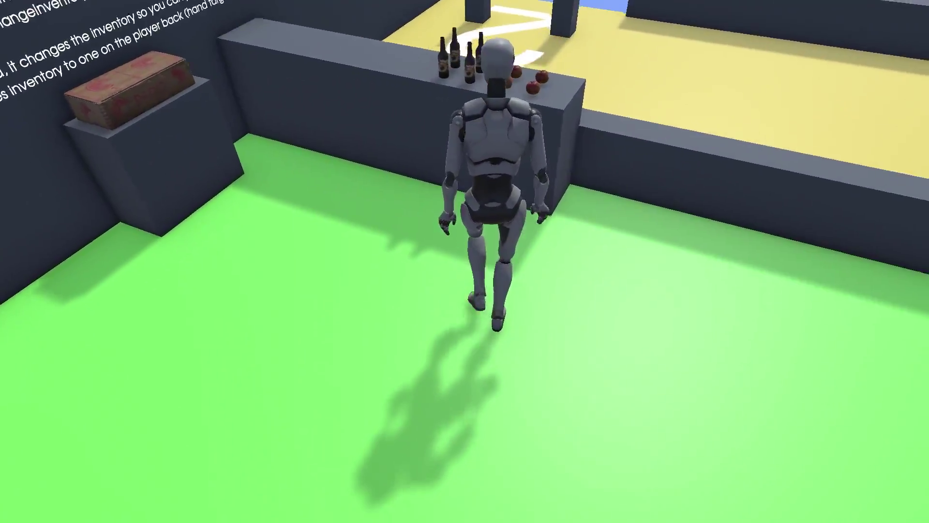
{"action": "key", "text": "w"}
{"action": "key", "text": "f"}
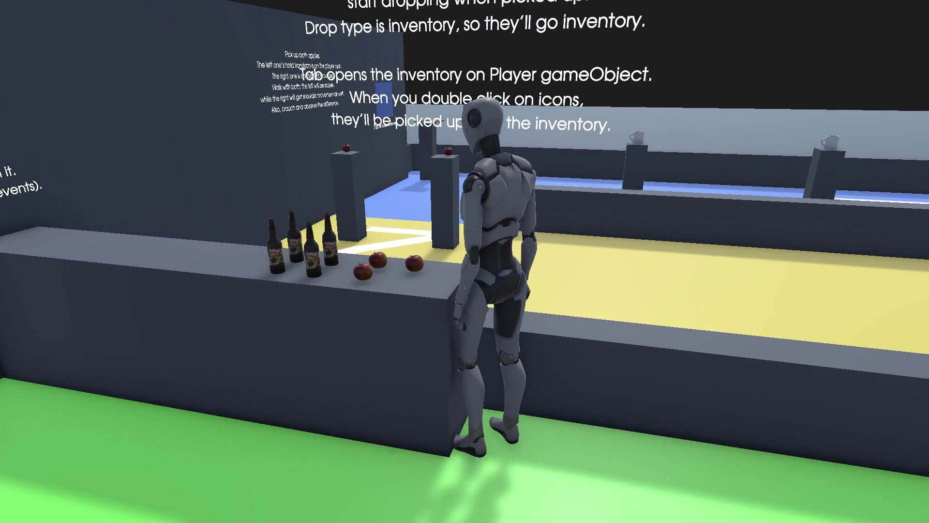
{"action": "key", "text": "w"}
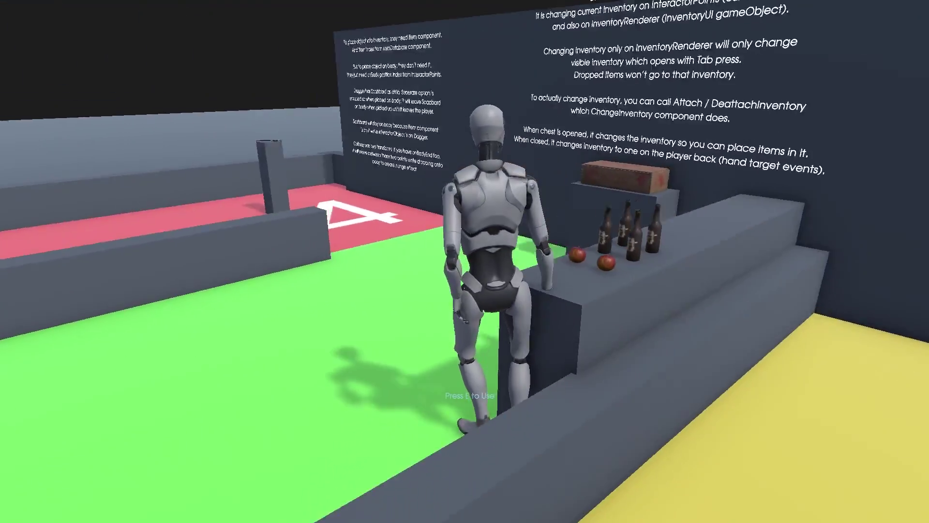
{"action": "key", "text": "Tab"}
{"action": "key", "text": "Tab"}
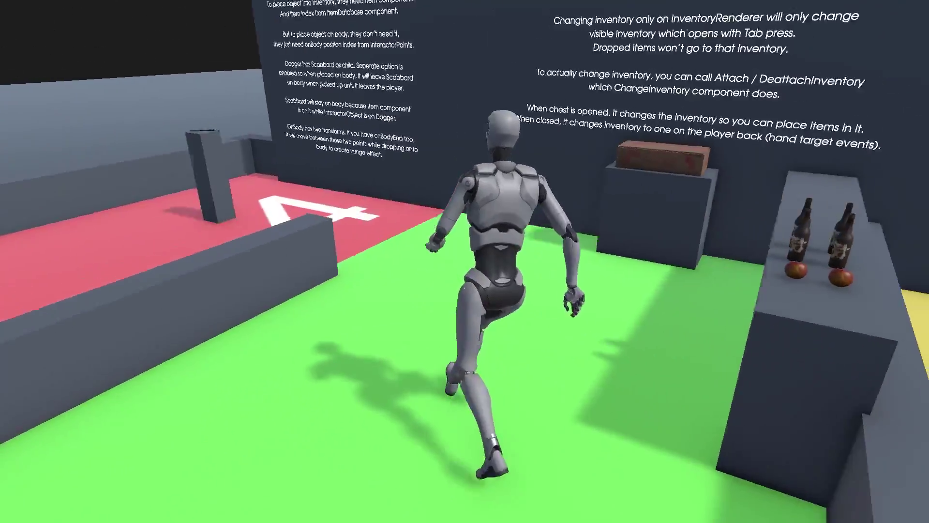
{"action": "key", "text": "w"}
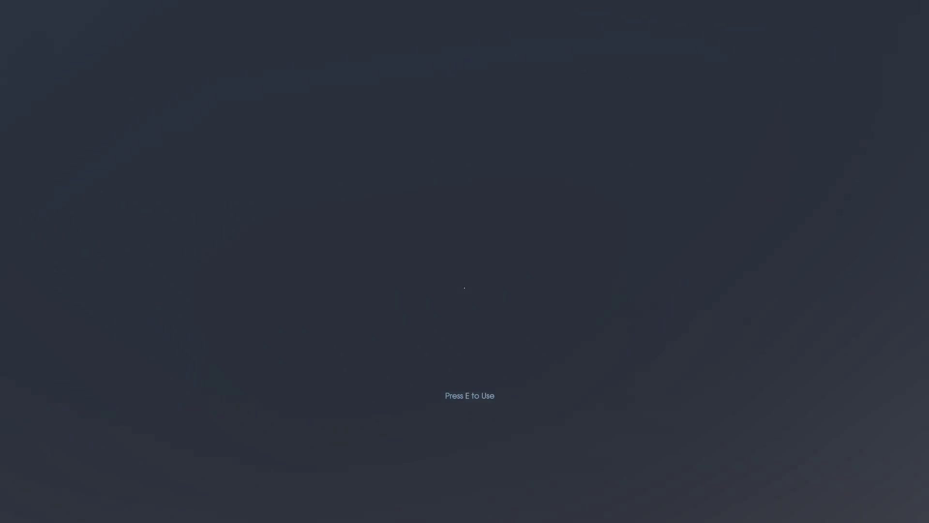
{"action": "key", "text": "w"}
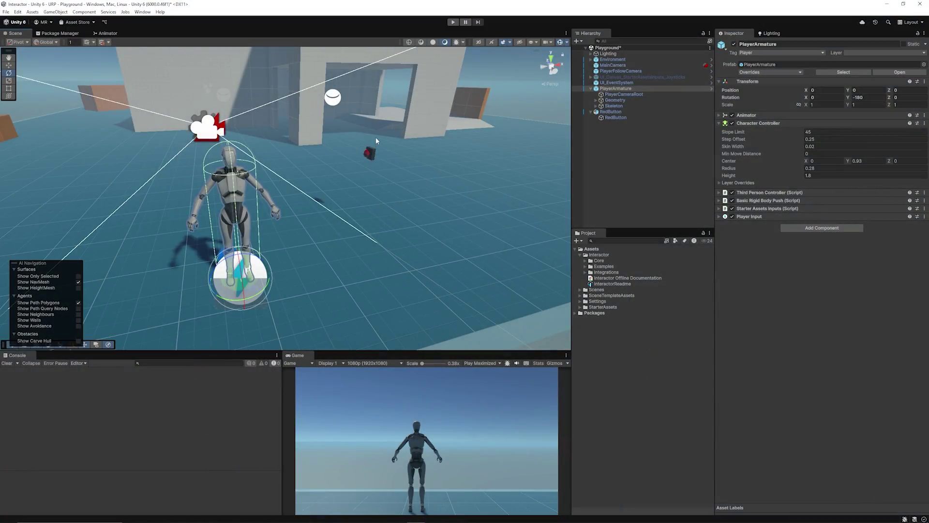
{"action": "mouse_move", "coordinate": [391, 171]}
{"action": "left_mouse_down", "text": "alt"}
{"action": "mouse_move", "coordinate": [384, 182]}
{"action": "mouse_move", "coordinate": [397, 176]}
{"action": "left_mouse_up", "text": "alt"}
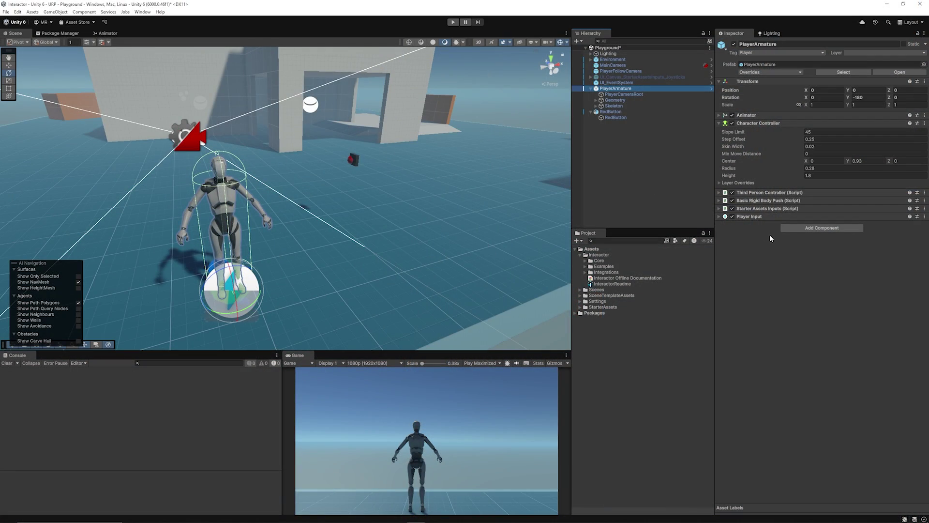
Add the Interactor component to the PlayerArmature character
{"action": "left_click", "coordinate": [821, 227]}
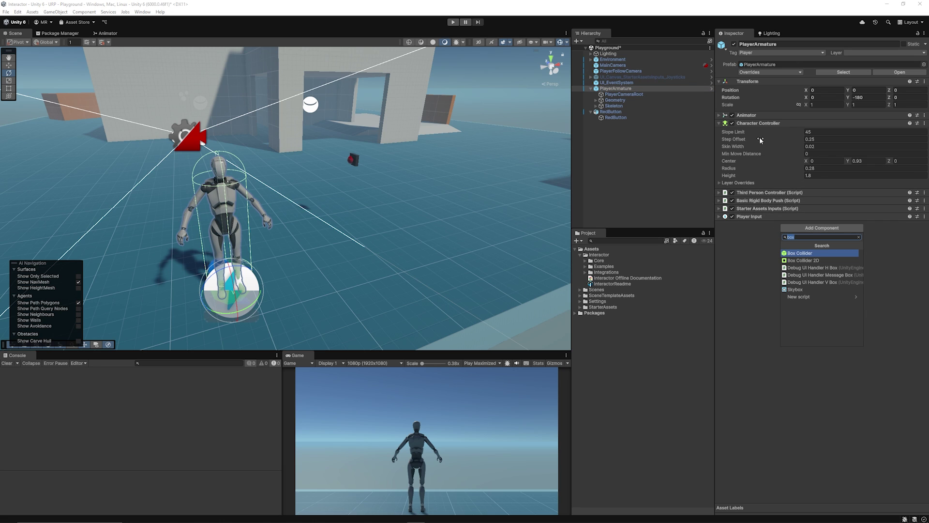
{"action": "type", "text": "interactor"}
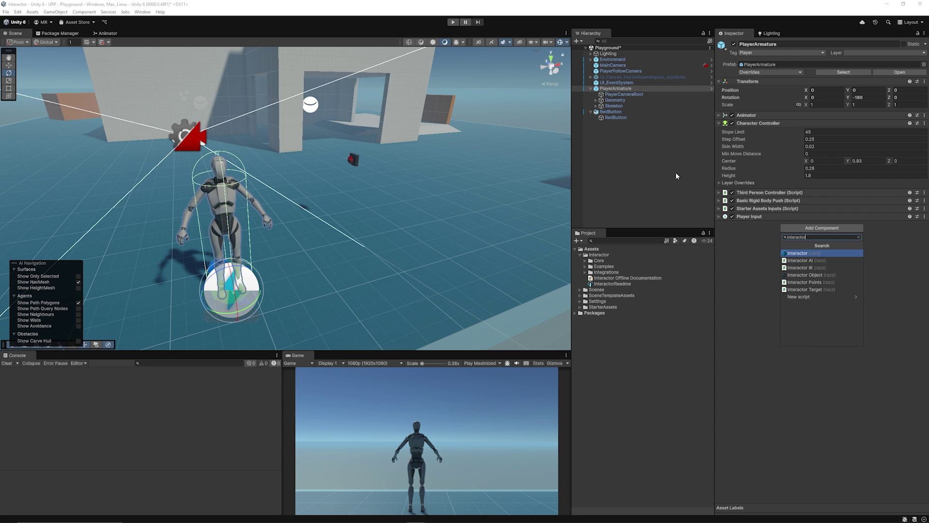
{"action": "key", "text": "Return"}
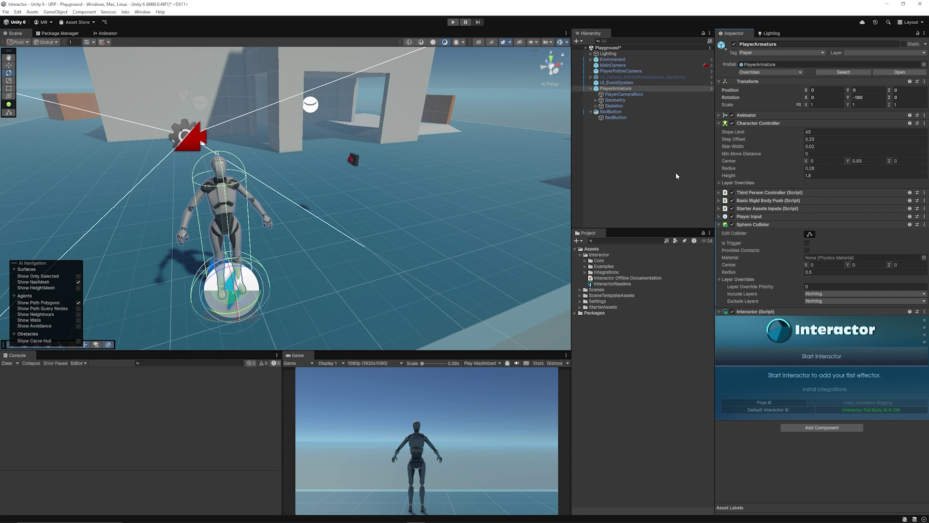
Set the radius of PlayerArmature's Sphere Collider to 1.93
{"action": "scroll", "coordinate": [243, 216], "scroll_direction": "up", "scroll_amount": 3}
{"action": "left_click_drag", "start_coordinate": [339, 218], "coordinate": [269, 218], "text": "alt"}
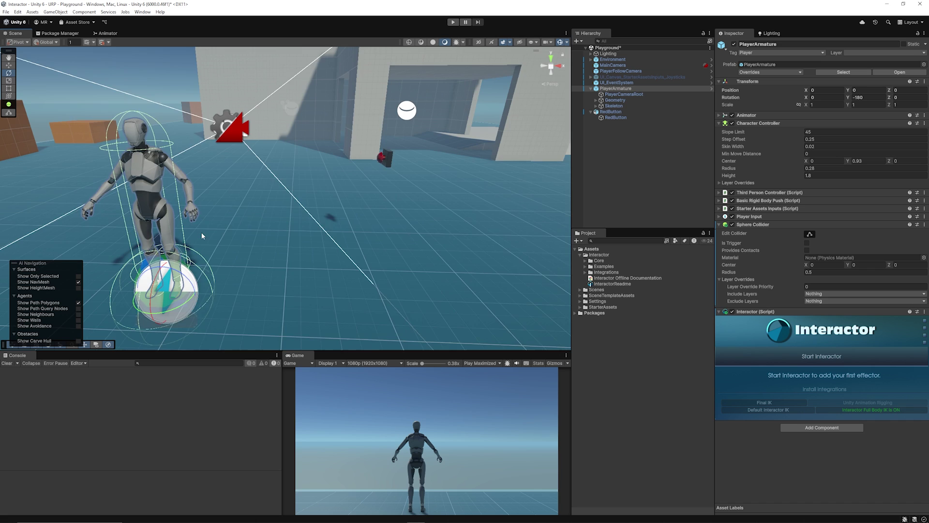
{"action": "middle_click_drag", "start_coordinate": [268, 218], "coordinate": [327, 222]}
{"action": "left_click_drag", "start_coordinate": [327, 224], "coordinate": [289, 225], "text": "alt"}
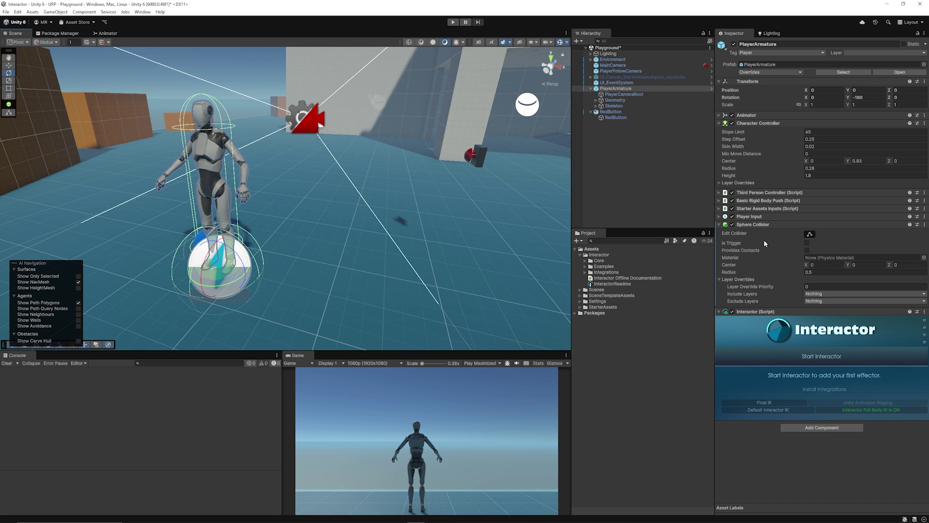
{"action": "left_click", "coordinate": [805, 272]}
{"action": "left_click_drag", "start_coordinate": [805, 274], "coordinate": [823, 272]}
Raise the Sphere Collider's center to Y 0.52, keeping X at 0
{"action": "scroll", "coordinate": [350, 233], "scroll_direction": "down", "scroll_amount": 1}
{"action": "left_click_drag", "start_coordinate": [350, 234], "coordinate": [255, 216], "text": "alt"}
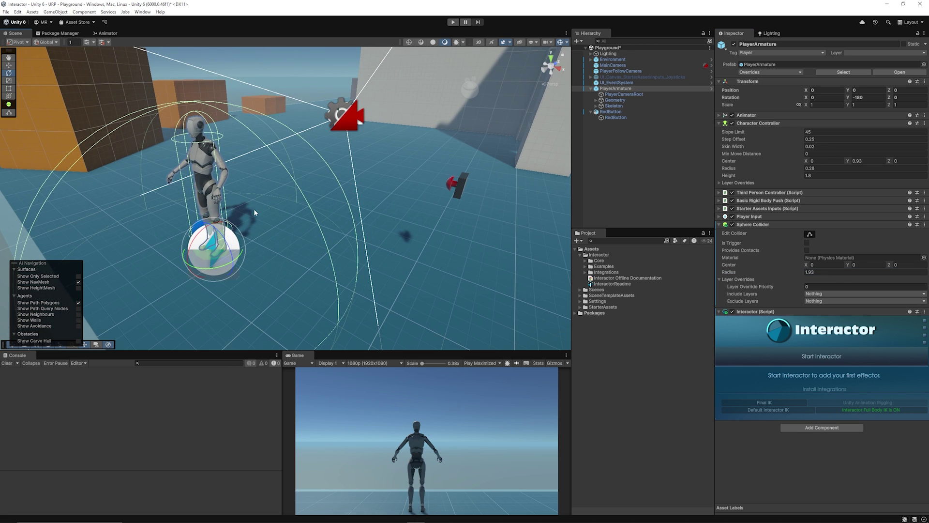
{"action": "middle_click_drag", "start_coordinate": [256, 216], "coordinate": [342, 207]}
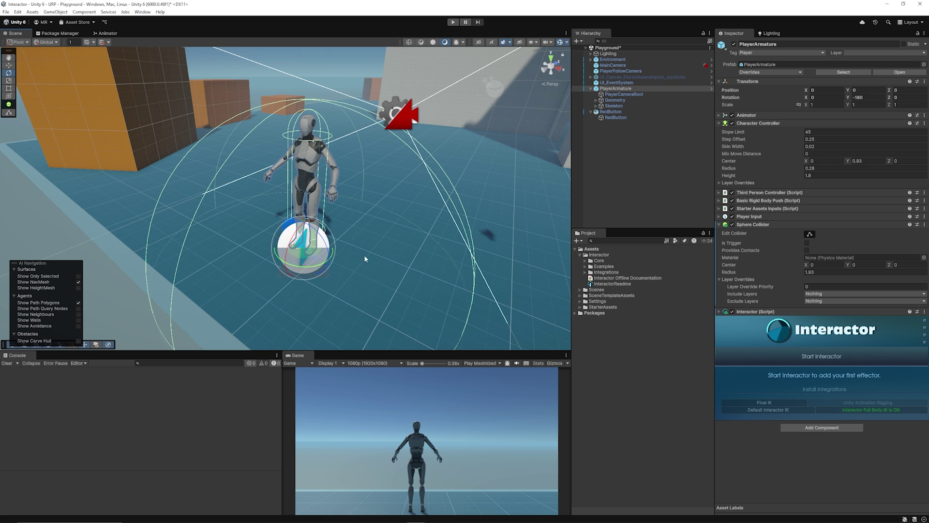
{"action": "mouse_move", "coordinate": [364, 255]}
{"action": "left_mouse_down", "text": "alt"}
{"action": "mouse_move", "coordinate": [404, 251]}
{"action": "mouse_move", "coordinate": [362, 245]}
{"action": "left_mouse_up", "text": "alt"}
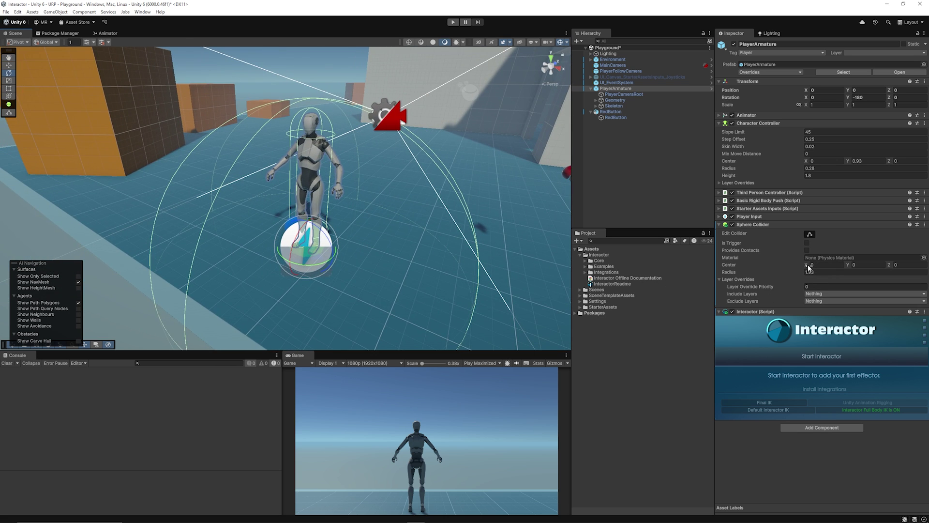
{"action": "left_click_drag", "start_coordinate": [806, 265], "coordinate": [859, 264]}
{"action": "key", "text": "ctrl+z"}
{"action": "type", "text": "2"}
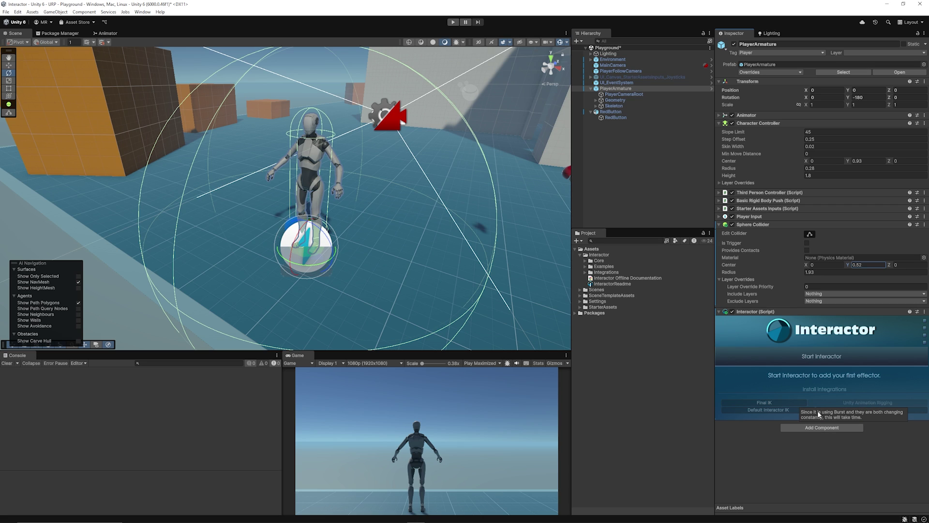
Start Interactor on PlayerArmature and create a new save file for it
{"action": "left_click", "coordinate": [828, 359]}
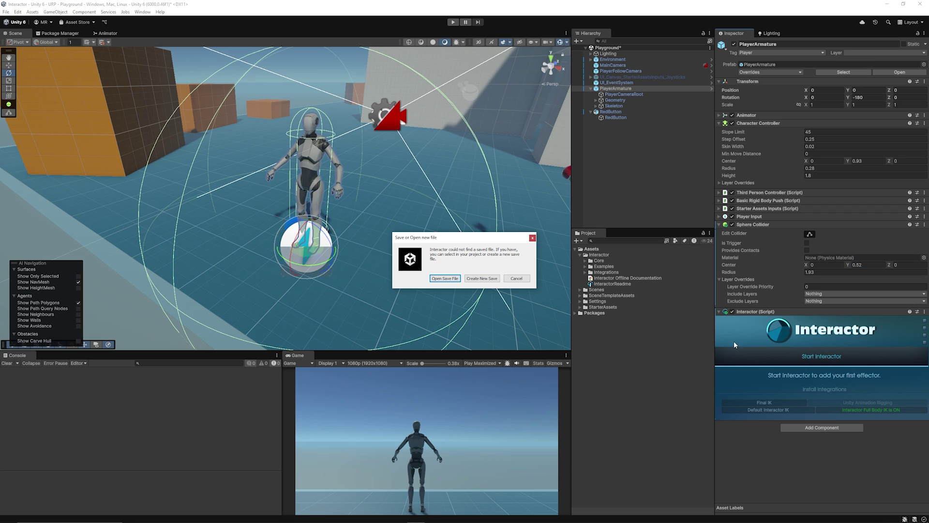
{"action": "left_click", "coordinate": [482, 279]}
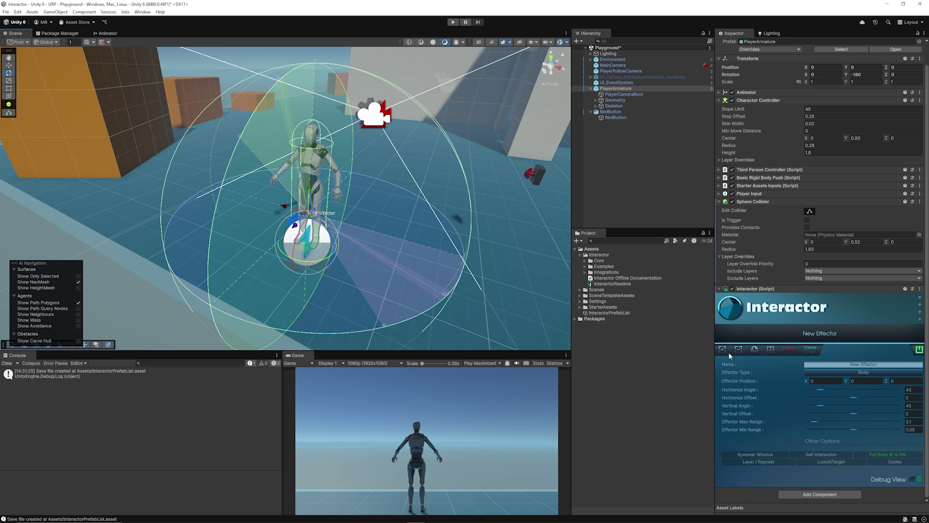
Try the new effector with a horizontal angle of 120, horizontal offset of 38 and vertical angle of 74, and inspect its zones
{"action": "left_click", "coordinate": [861, 374]}
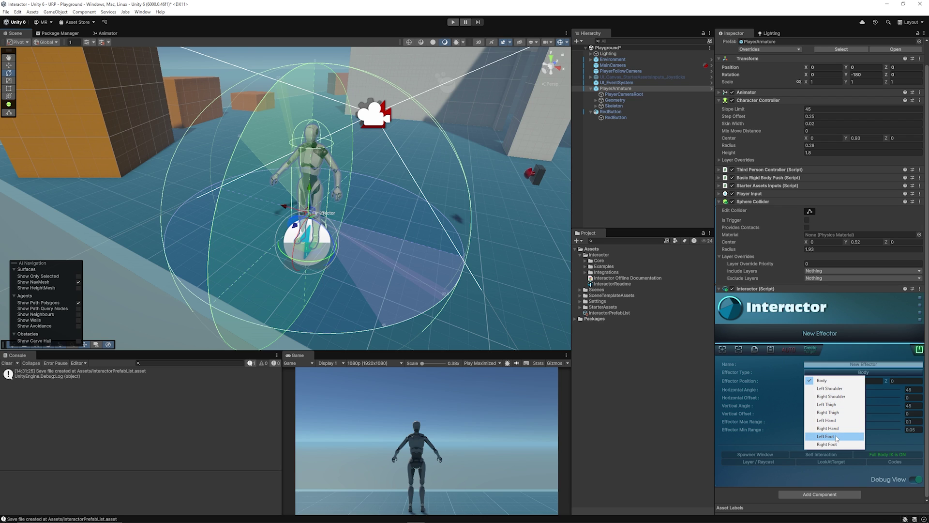
{"action": "left_click", "coordinate": [835, 421]}
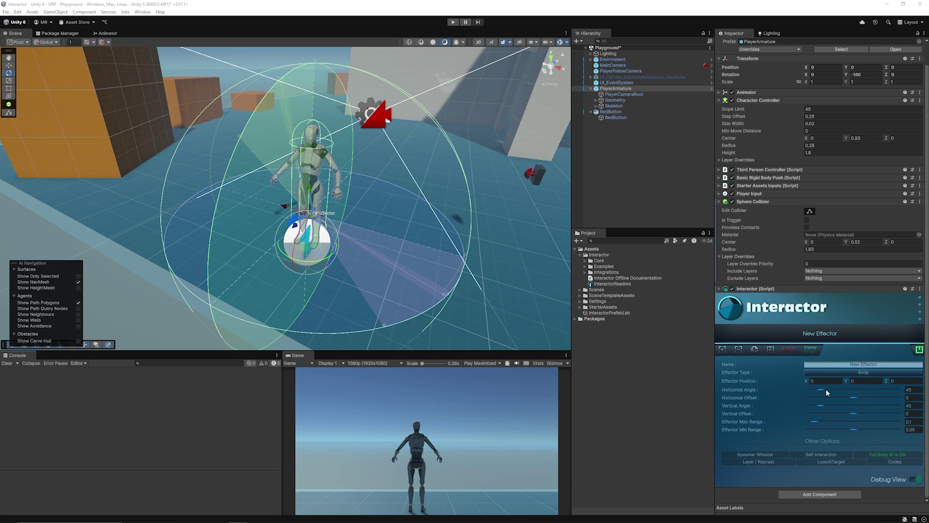
{"action": "mouse_move", "coordinate": [823, 391]}
{"action": "left_mouse_down"}
{"action": "mouse_move", "coordinate": [852, 399]}
{"action": "mouse_move", "coordinate": [828, 405]}
{"action": "left_mouse_up"}
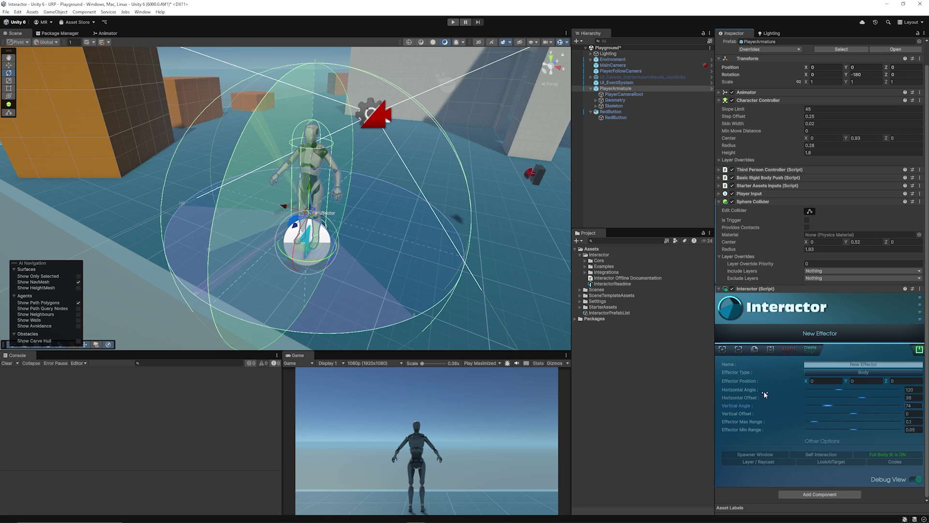
{"action": "left_click_drag", "start_coordinate": [360, 249], "coordinate": [347, 251], "text": "alt"}
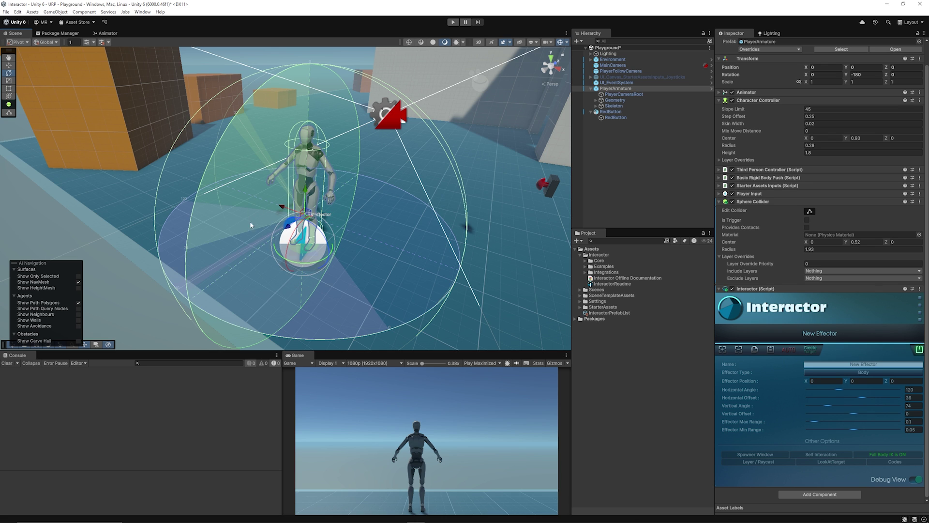
{"action": "left_click_drag", "start_coordinate": [314, 295], "coordinate": [334, 293], "text": "alt"}
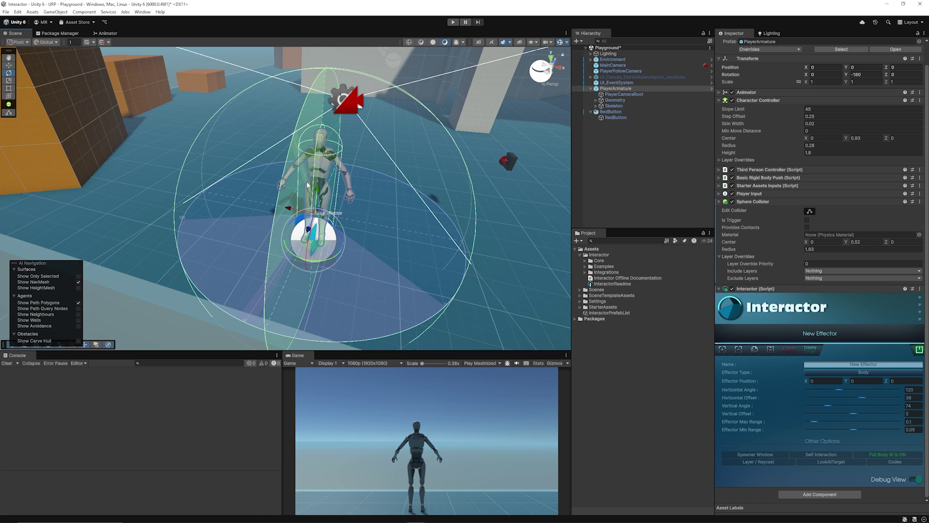
{"action": "left_click_drag", "start_coordinate": [313, 286], "coordinate": [340, 265], "text": "alt"}
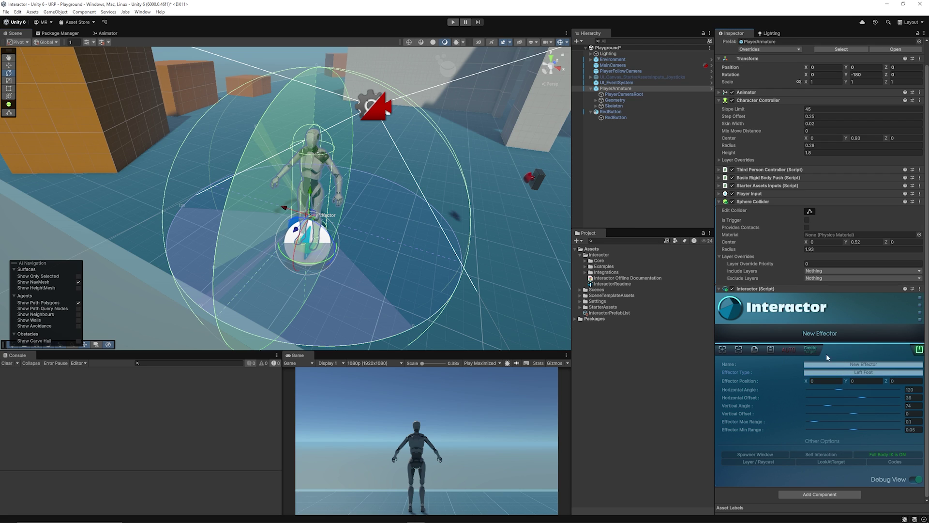
Set the new effector's type to Left Hand and apply the automatic setup to its position, angles and ranges
{"action": "left_click", "coordinate": [864, 373]}
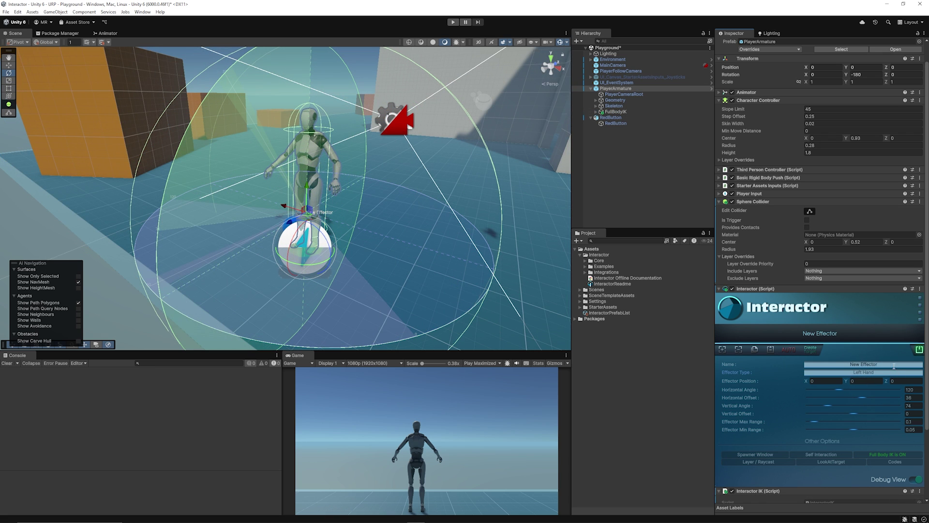
{"action": "left_click", "coordinate": [785, 351]}
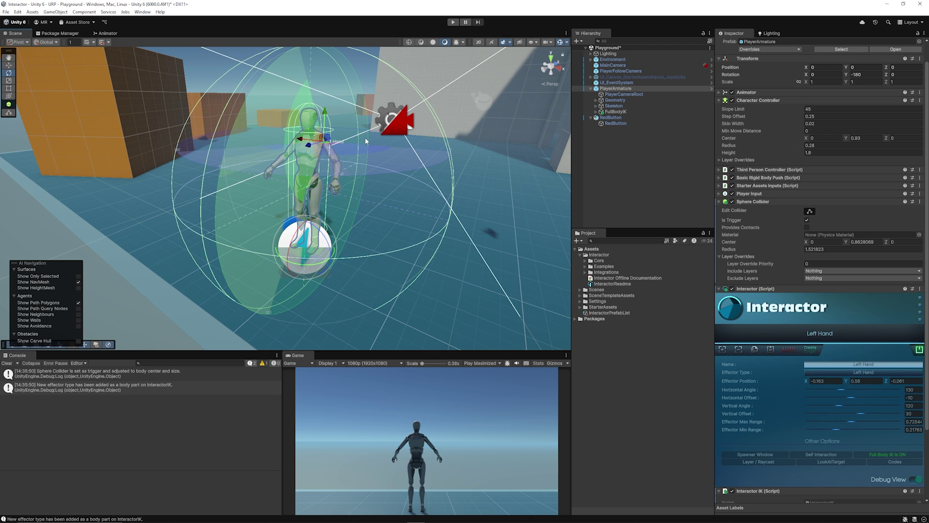
{"action": "left_click_drag", "start_coordinate": [365, 138], "coordinate": [328, 206], "text": "alt"}
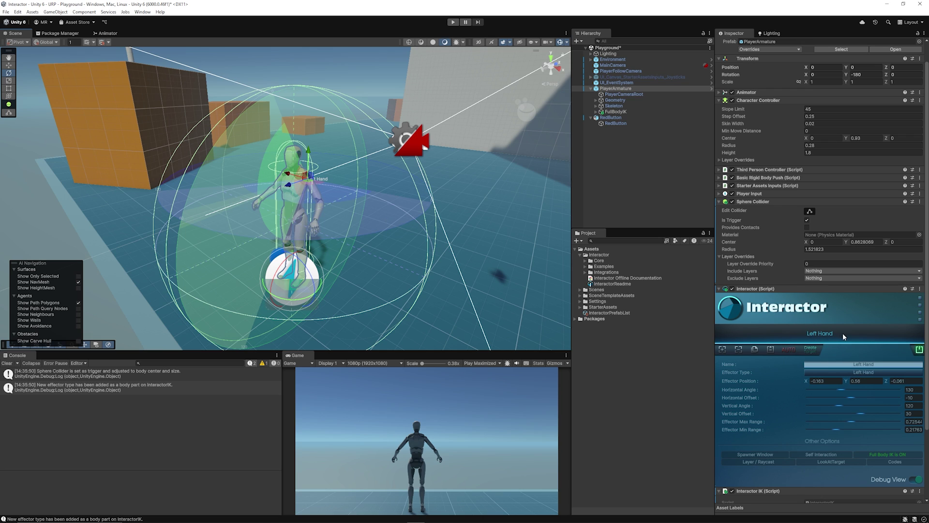
Add a second effector, set its type to Right Hand and apply the automatic setup
{"action": "left_click", "coordinate": [723, 352]}
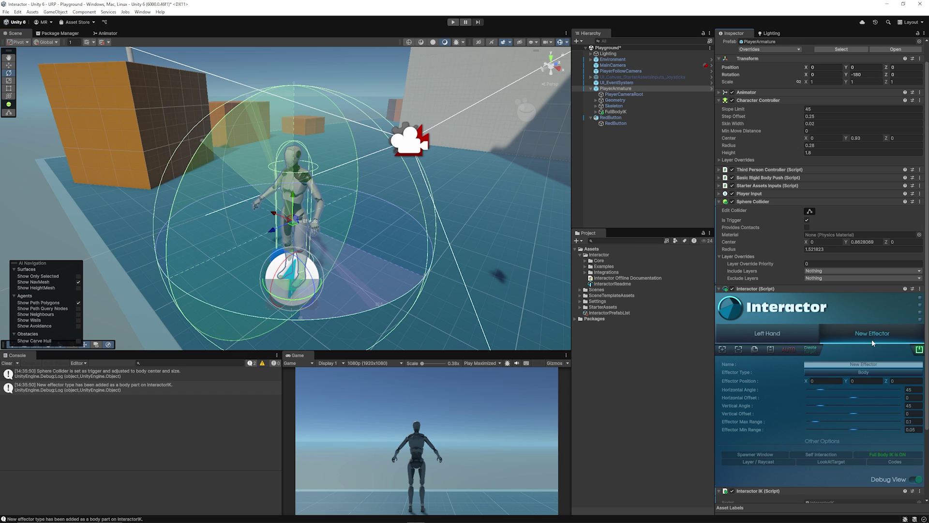
{"action": "left_click", "coordinate": [865, 372]}
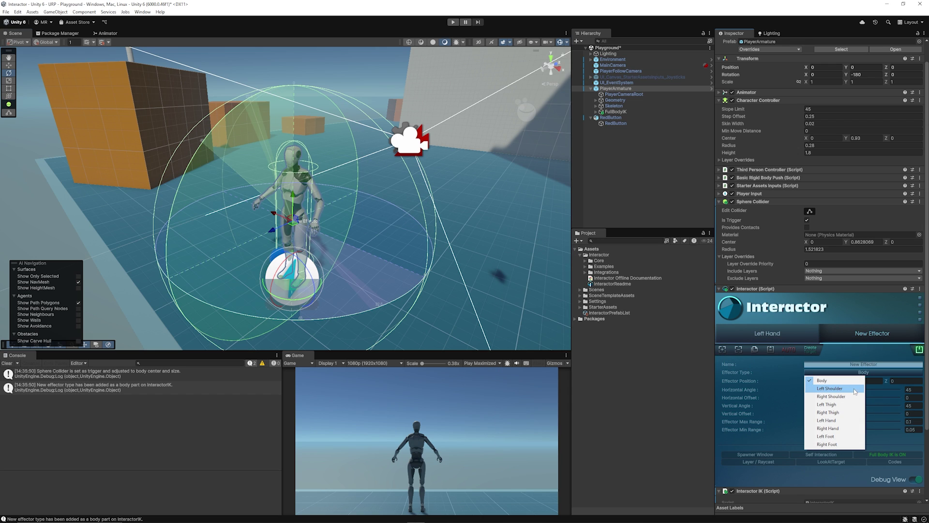
{"action": "left_click", "coordinate": [839, 428]}
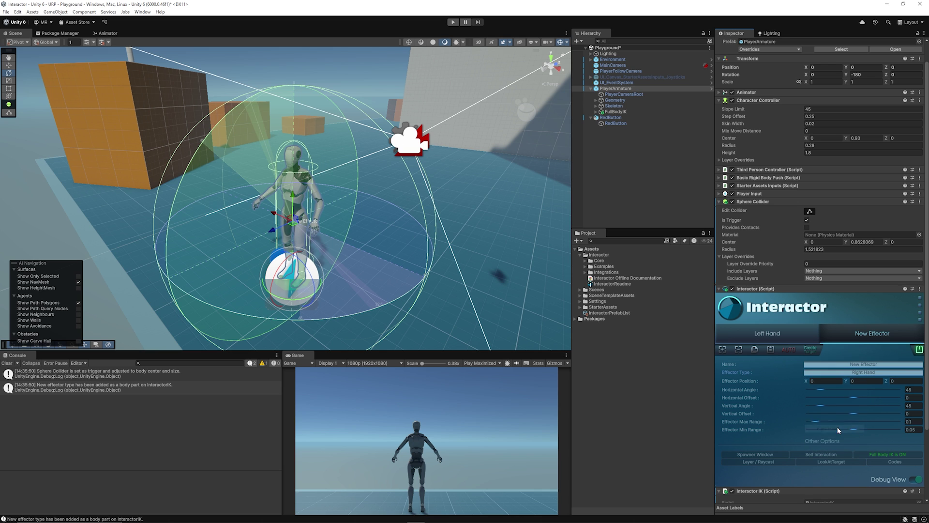
{"action": "left_click", "coordinate": [789, 349]}
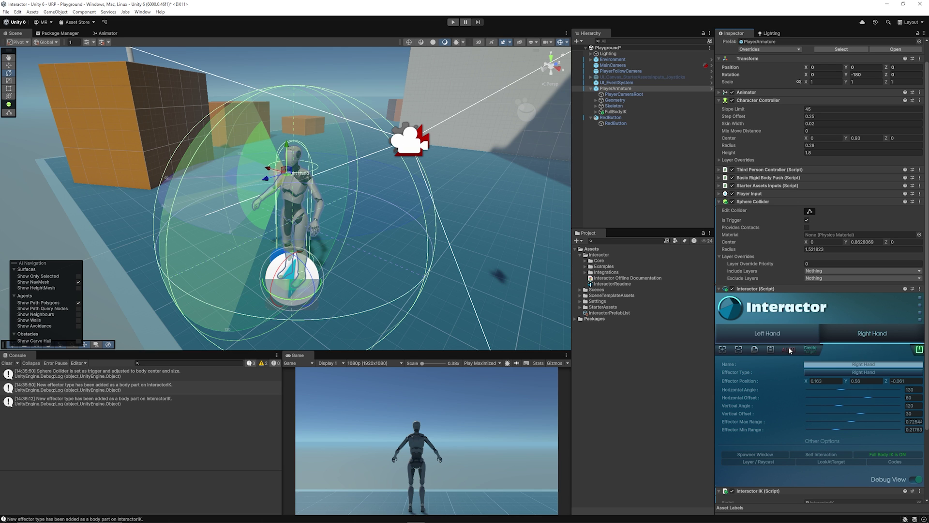
Compare the Left Hand and Right Hand effector zones around the character from several angles
{"action": "left_click_drag", "start_coordinate": [265, 187], "coordinate": [295, 162], "text": "alt"}
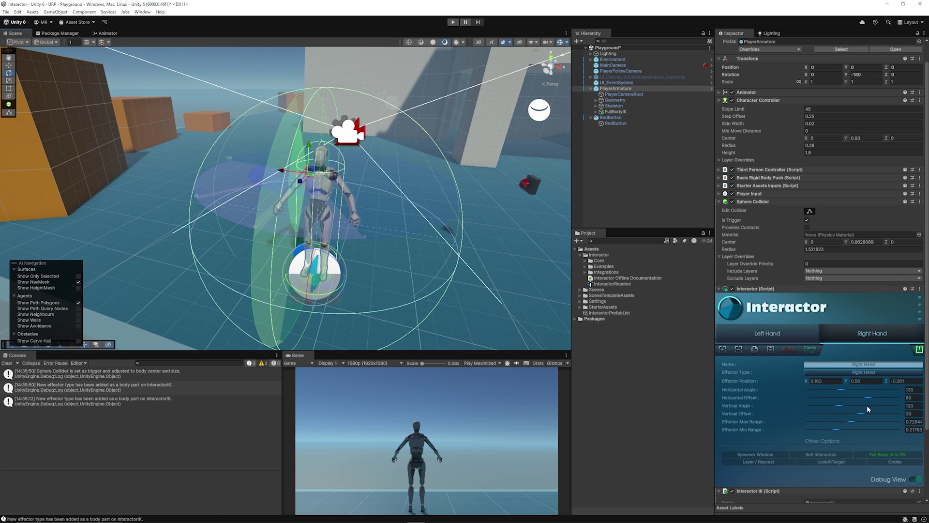
{"action": "left_click", "coordinate": [800, 330]}
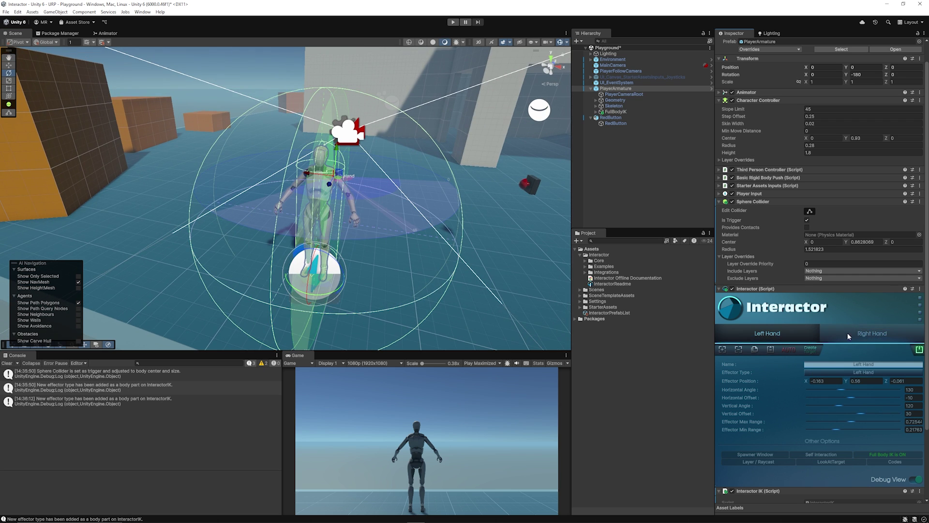
{"action": "left_click", "coordinate": [862, 333]}
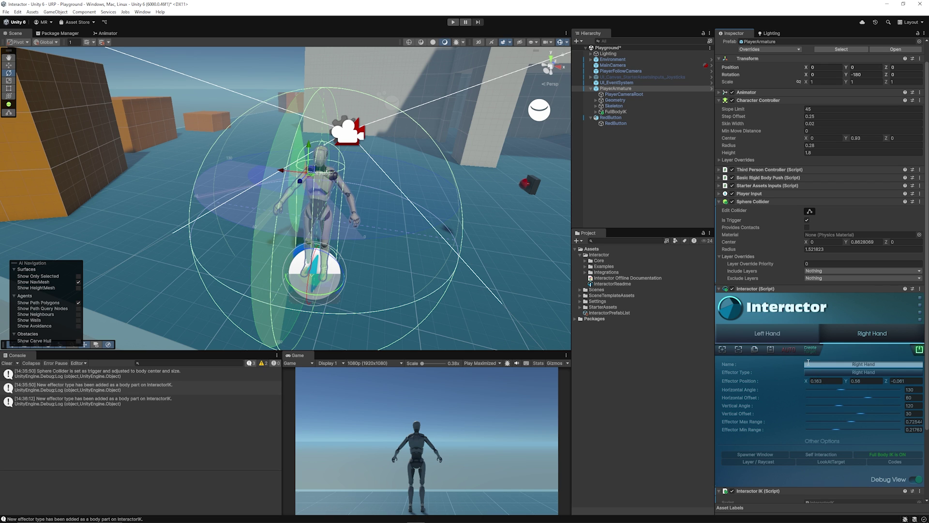
{"action": "left_click_drag", "start_coordinate": [367, 126], "coordinate": [203, 113], "text": "alt"}
{"action": "left_click_drag", "start_coordinate": [271, 134], "coordinate": [355, 155], "text": "alt"}
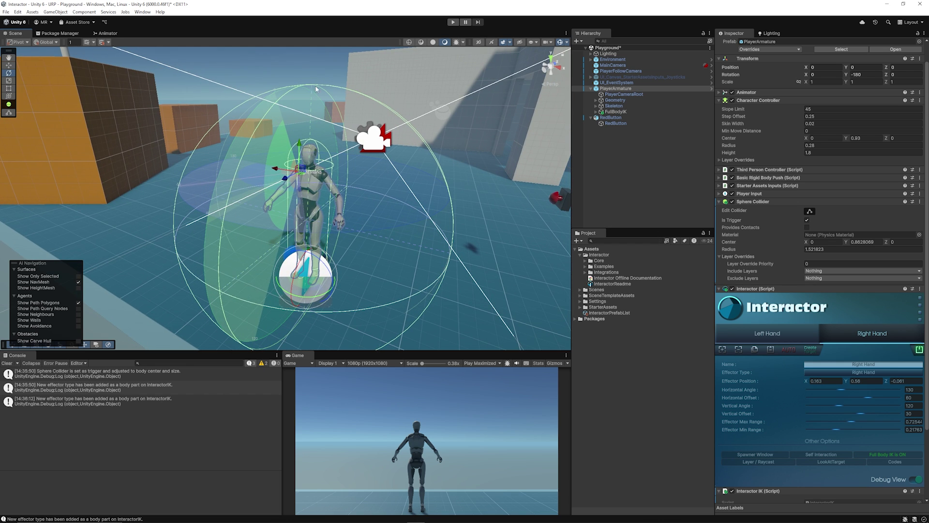
{"action": "left_click_drag", "start_coordinate": [304, 154], "coordinate": [244, 74], "text": "alt"}
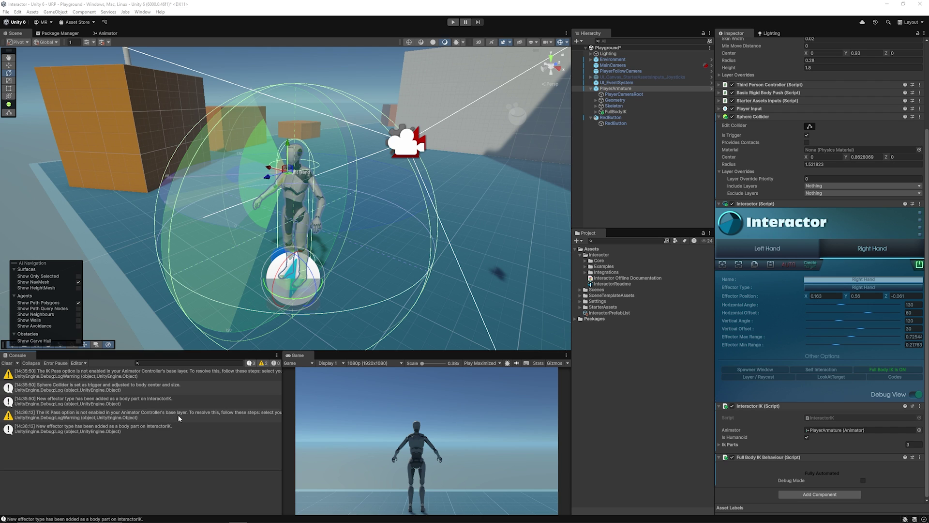
Open the StarterAssetsThirdPerson controller assigned to PlayerArmature's Animator component
{"action": "scroll", "coordinate": [729, 179], "scroll_direction": "up", "scroll_amount": 5}
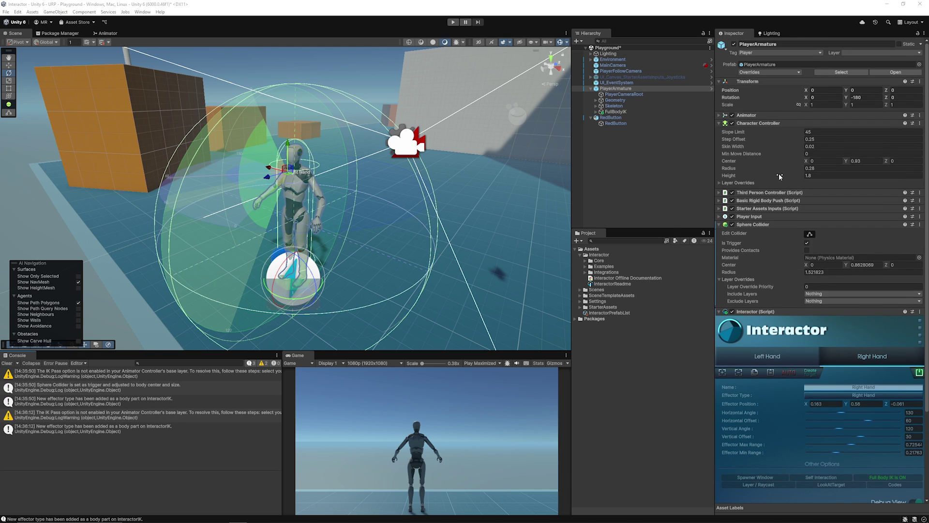
{"action": "left_click", "coordinate": [758, 117]}
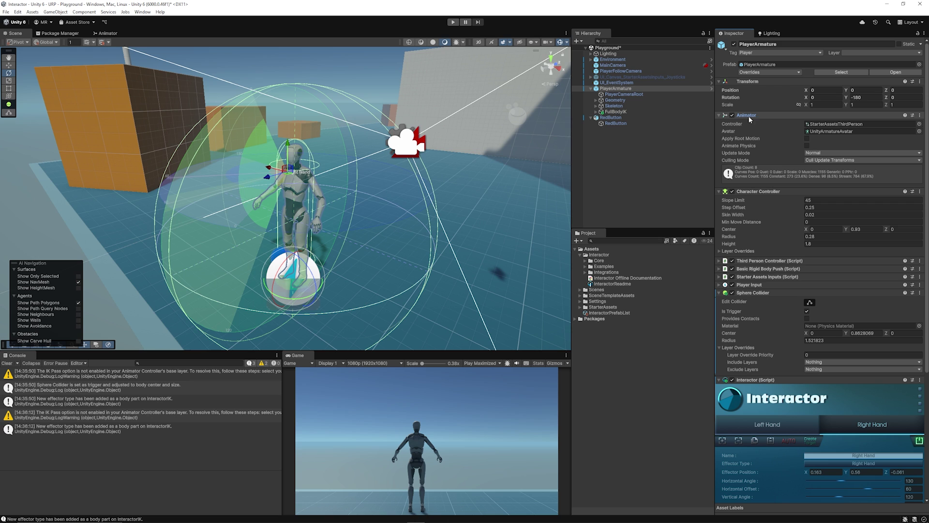
{"action": "left_click", "coordinate": [828, 125]}
{"action": "double_click", "coordinate": [827, 125]}
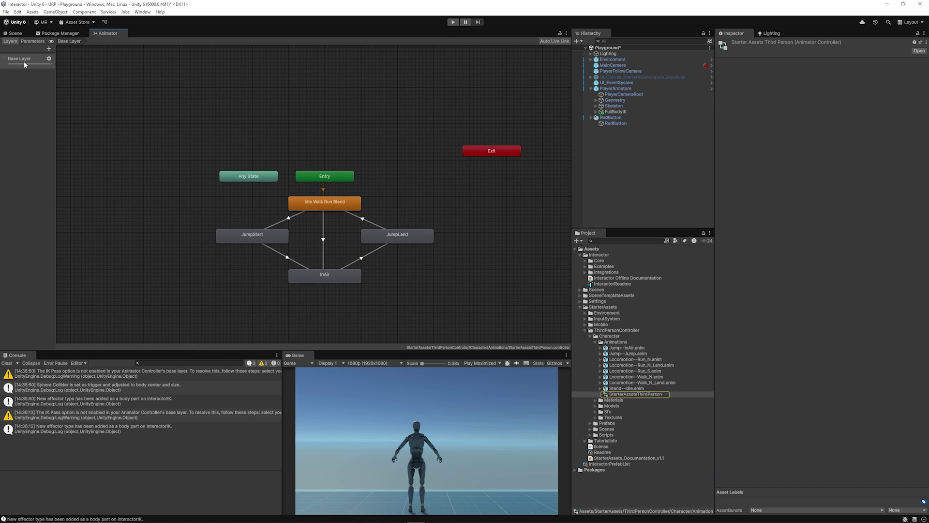
Enable IK Pass on the animator controller's Base Layer and clear the console messages
{"action": "left_click_drag", "start_coordinate": [55, 66], "coordinate": [89, 66]}
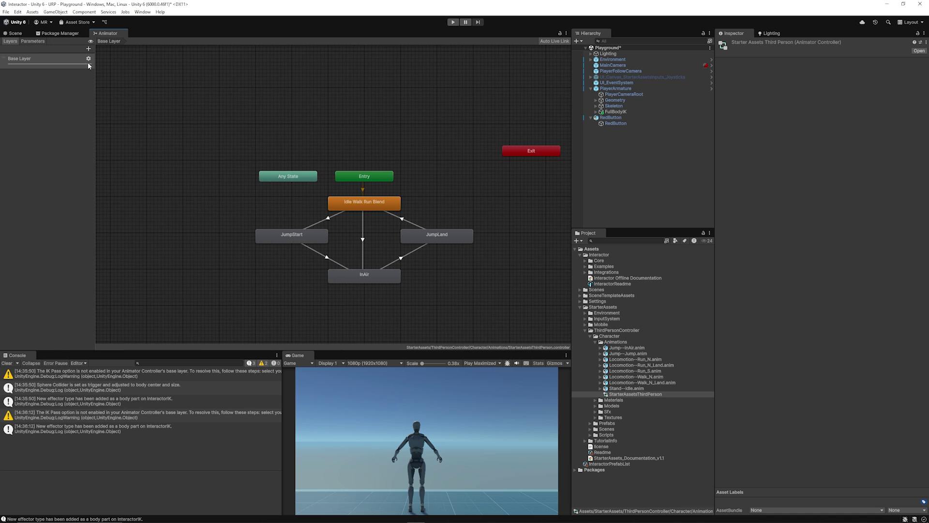
{"action": "left_click", "coordinate": [88, 59]}
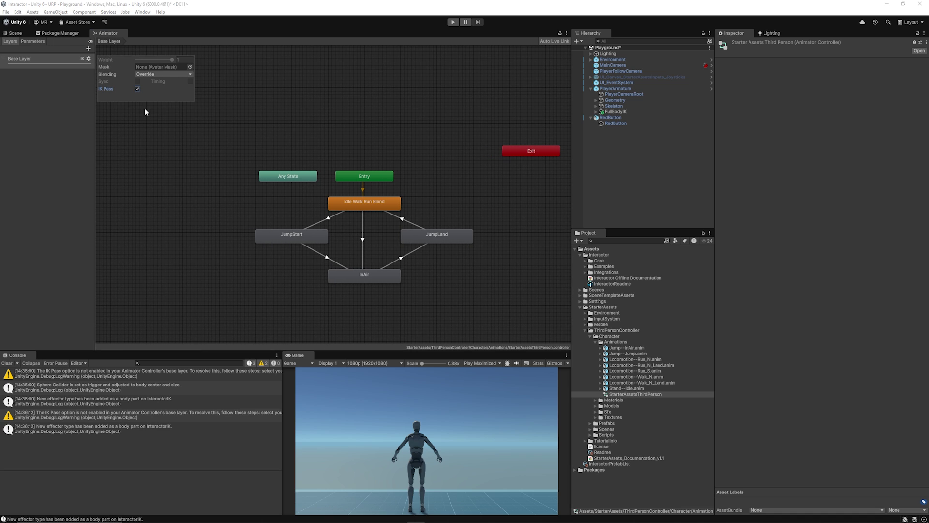
{"action": "left_click", "coordinate": [7, 363]}
{"action": "left_click", "coordinate": [7, 363]}
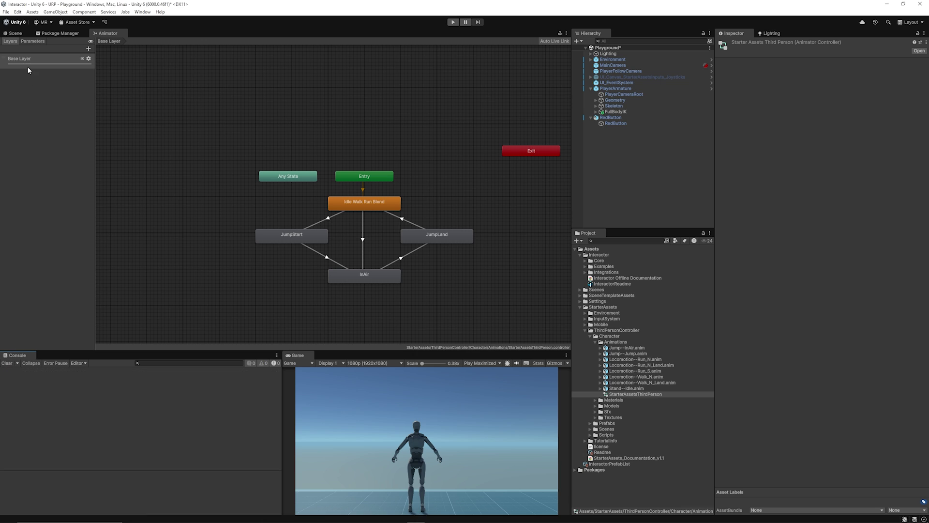
Return to the scene and expand the Interactor component's layer and raycast options on PlayerArmature
{"action": "left_click", "coordinate": [15, 35]}
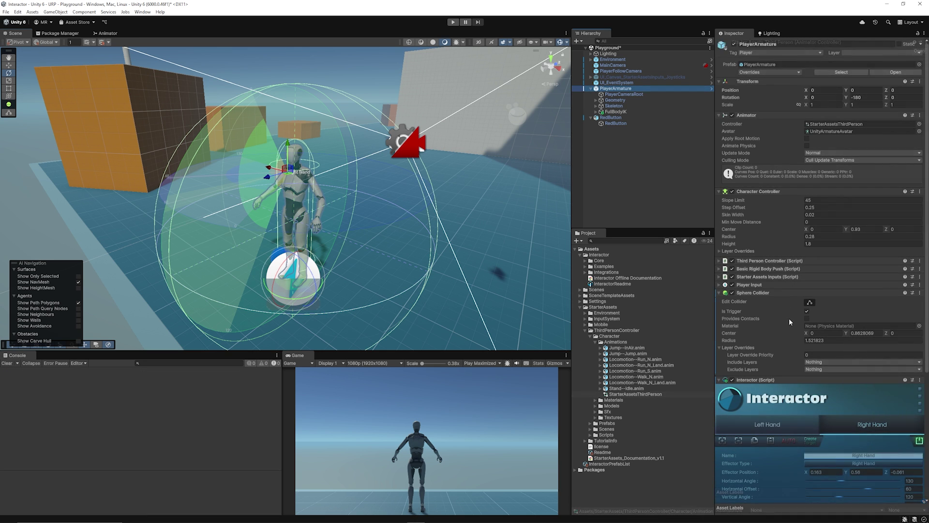
{"action": "scroll", "coordinate": [789, 318], "scroll_direction": "down", "scroll_amount": 3}
{"action": "scroll", "coordinate": [784, 286], "scroll_direction": "down", "scroll_amount": 4}
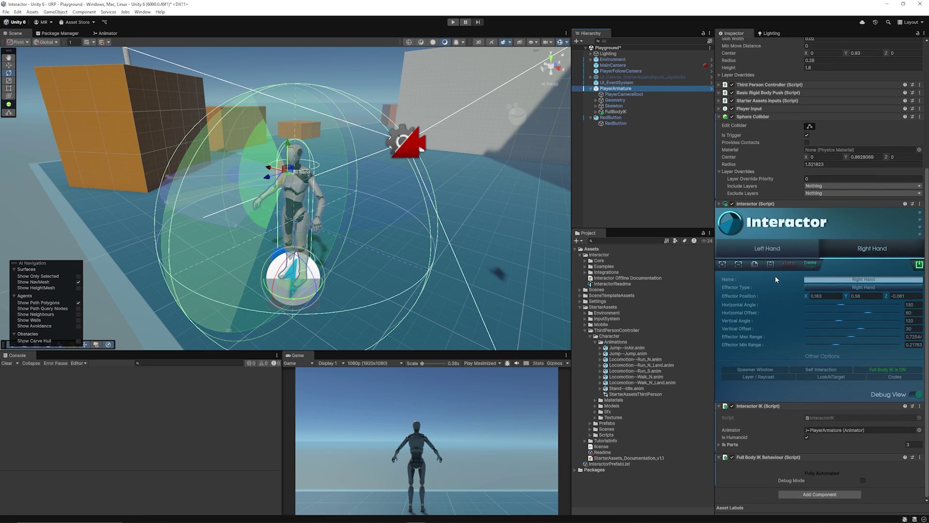
{"action": "left_click", "coordinate": [750, 377]}
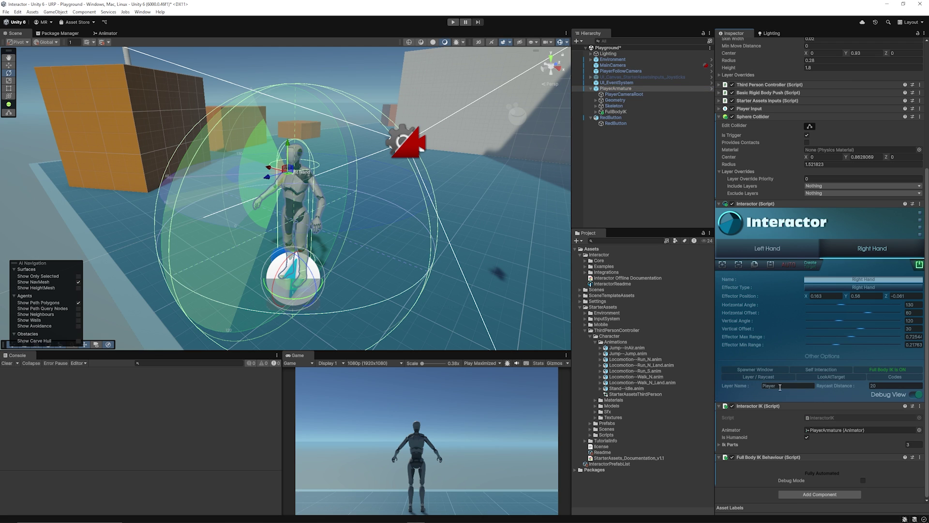
Add a project layer named Player as User Layer 8
{"action": "scroll", "coordinate": [862, 62], "scroll_direction": "up", "scroll_amount": 5}
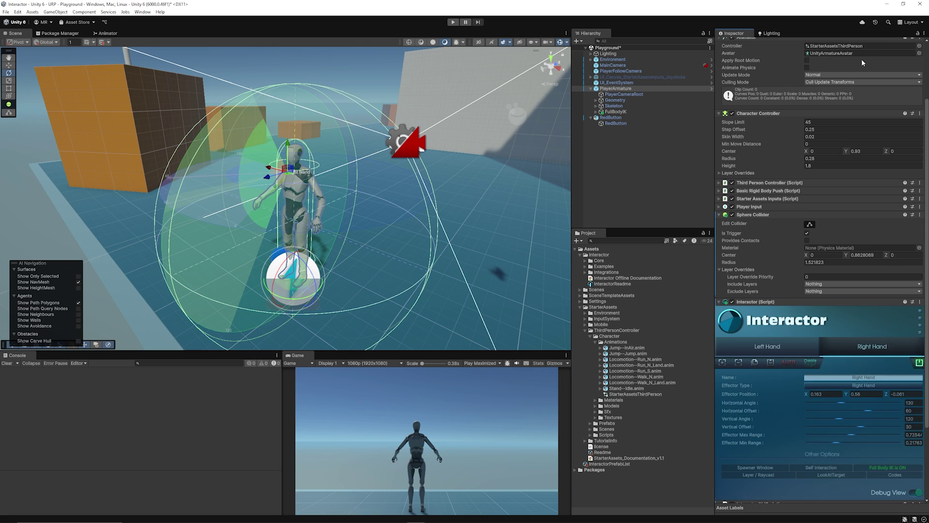
{"action": "scroll", "coordinate": [862, 60], "scroll_direction": "up", "scroll_amount": 4}
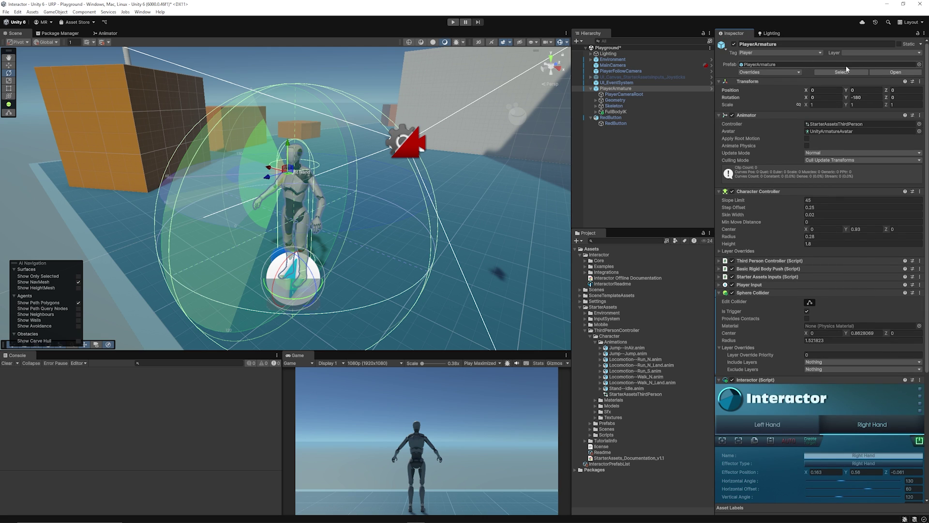
{"action": "left_click", "coordinate": [853, 53]}
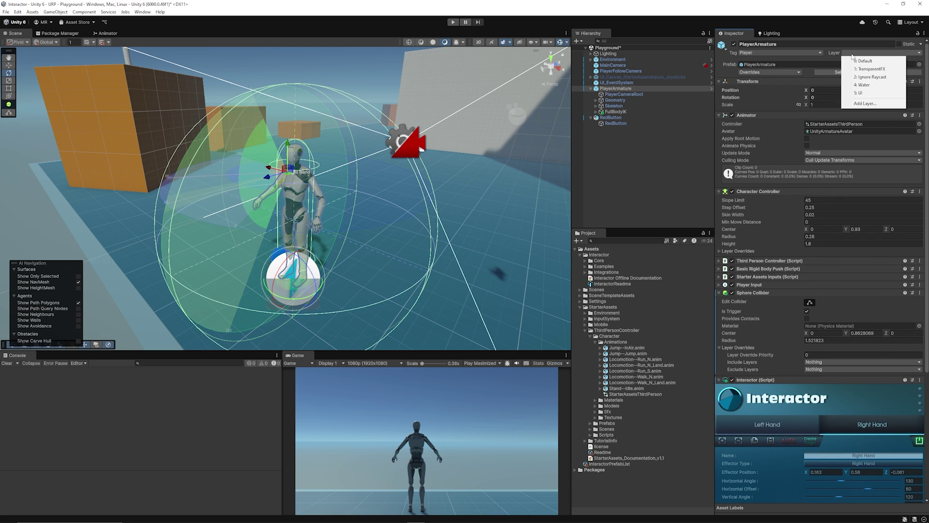
{"action": "left_click", "coordinate": [871, 104]}
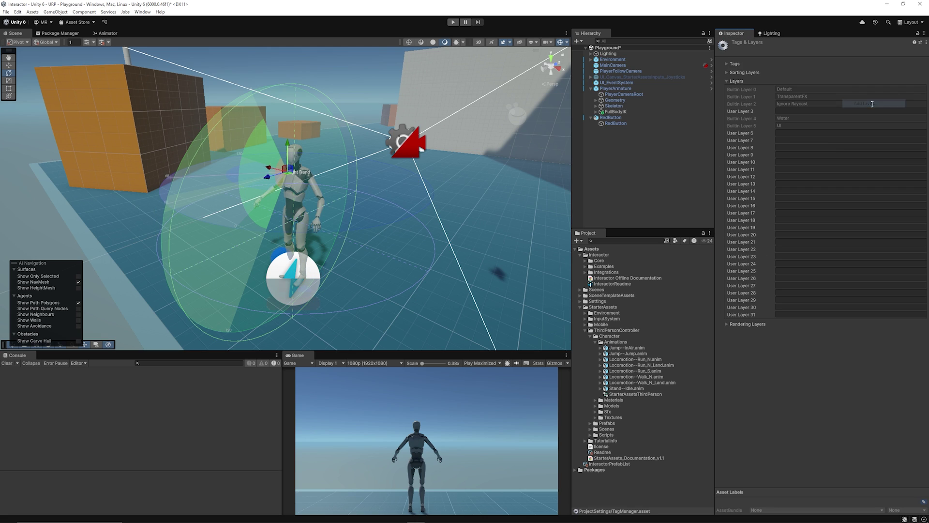
{"action": "left_click", "coordinate": [792, 148]}
{"action": "type", "text": "Player"}
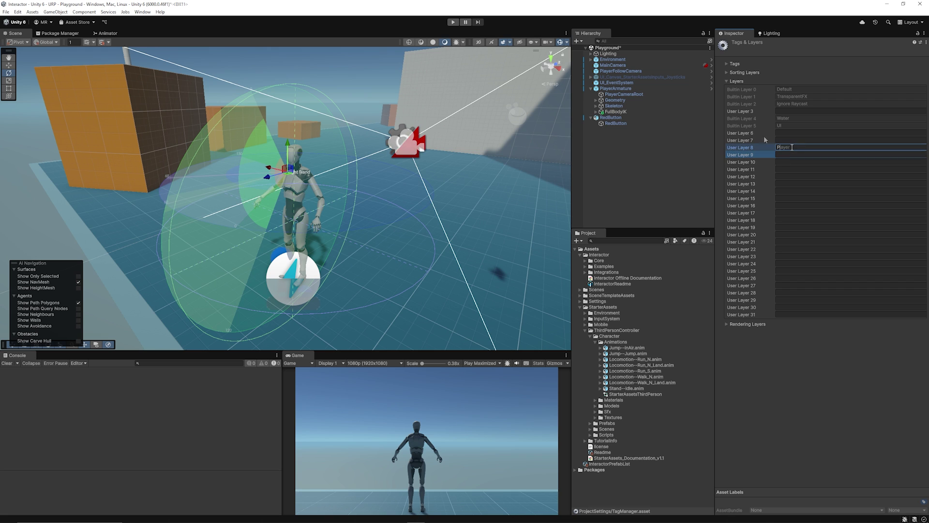
Select PlayerArmature and collapse its Interactor and Interactor IK components
{"action": "left_click", "coordinate": [621, 89]}
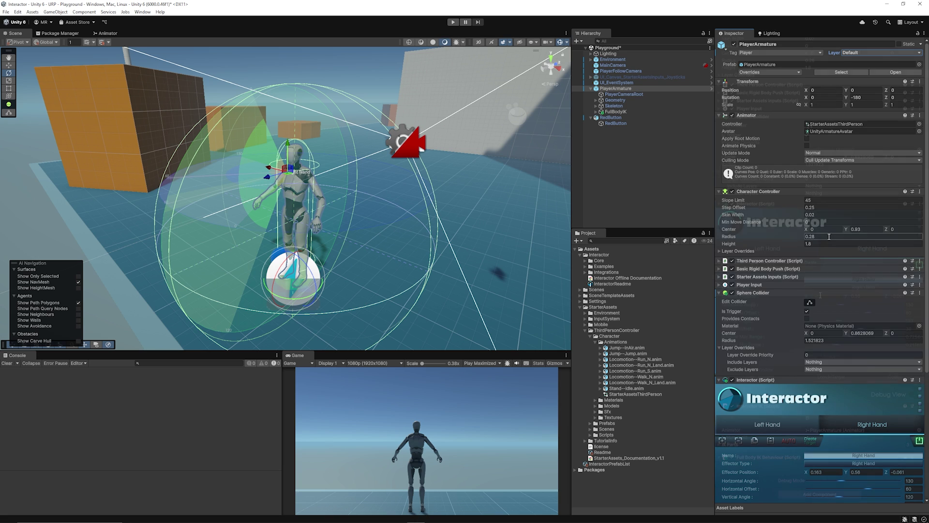
{"action": "scroll", "coordinate": [805, 293], "scroll_direction": "down", "scroll_amount": 6}
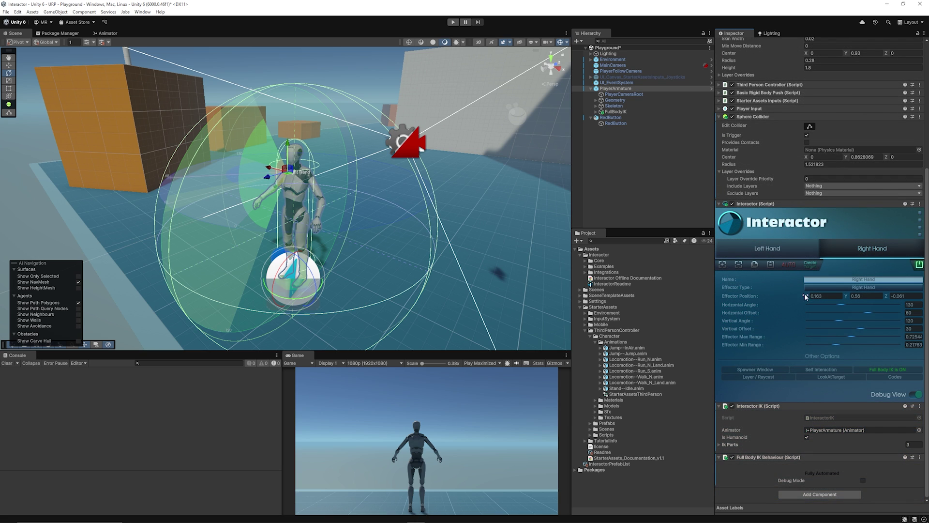
{"action": "left_click", "coordinate": [794, 231]}
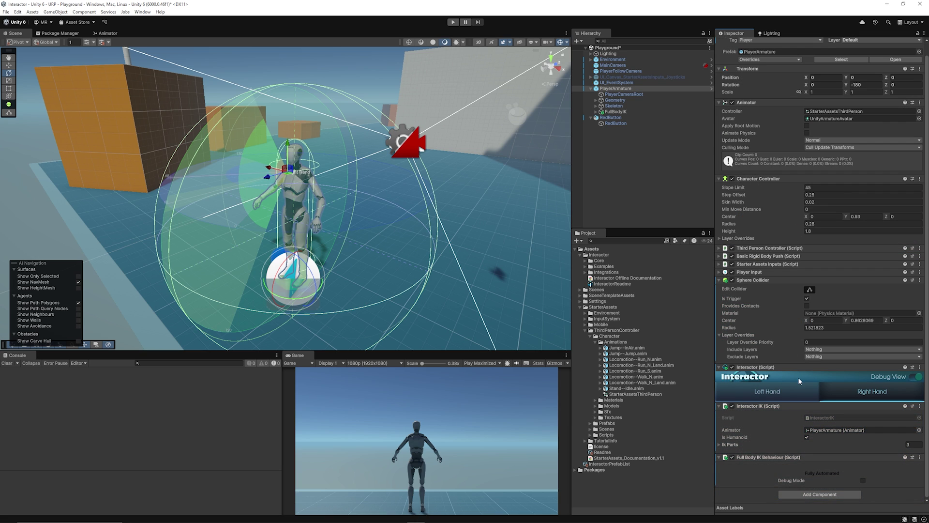
{"action": "left_click", "coordinate": [783, 405]}
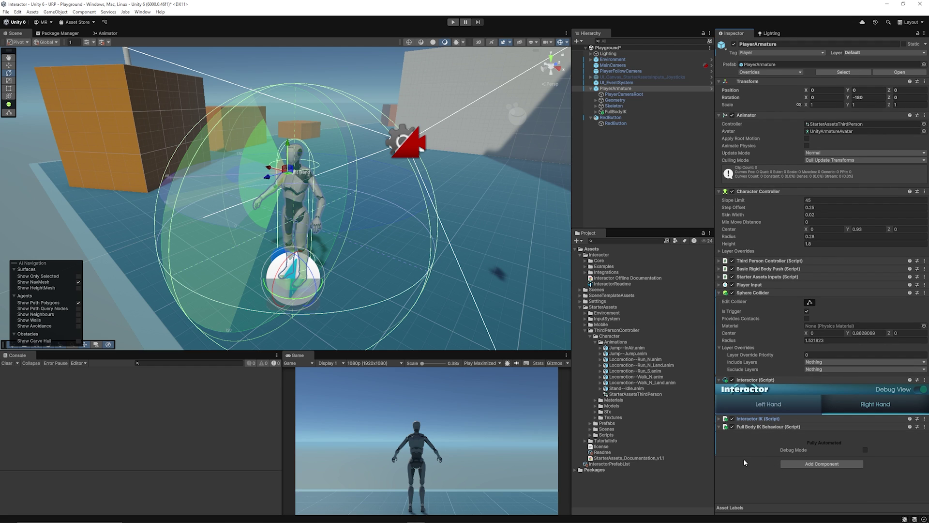
Add the Basic Input Interact component to PlayerArmature
{"action": "left_click", "coordinate": [829, 465]}
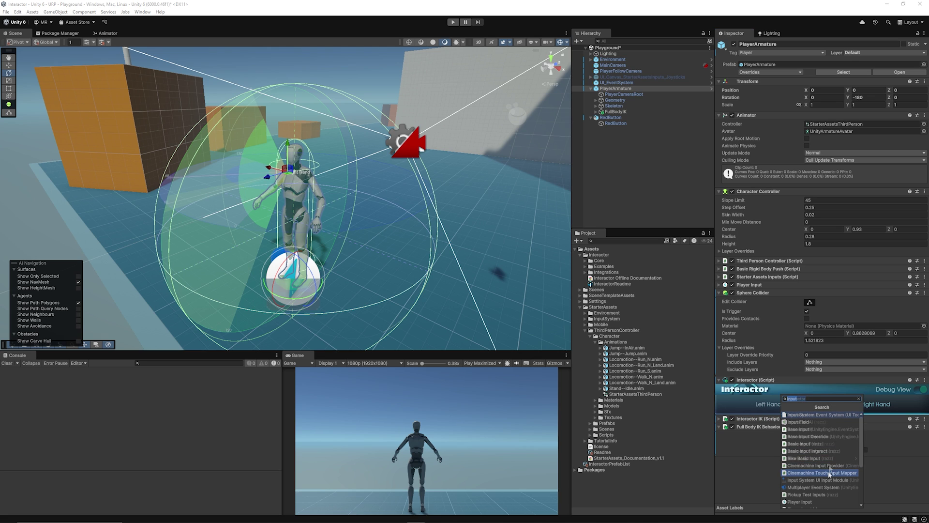
{"action": "type", "text": "basic"}
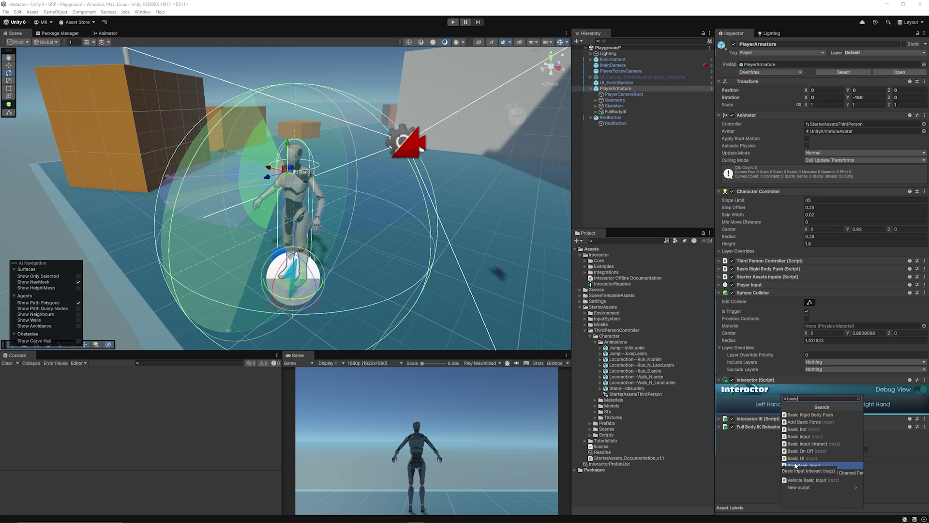
{"action": "type", "text": "input"}
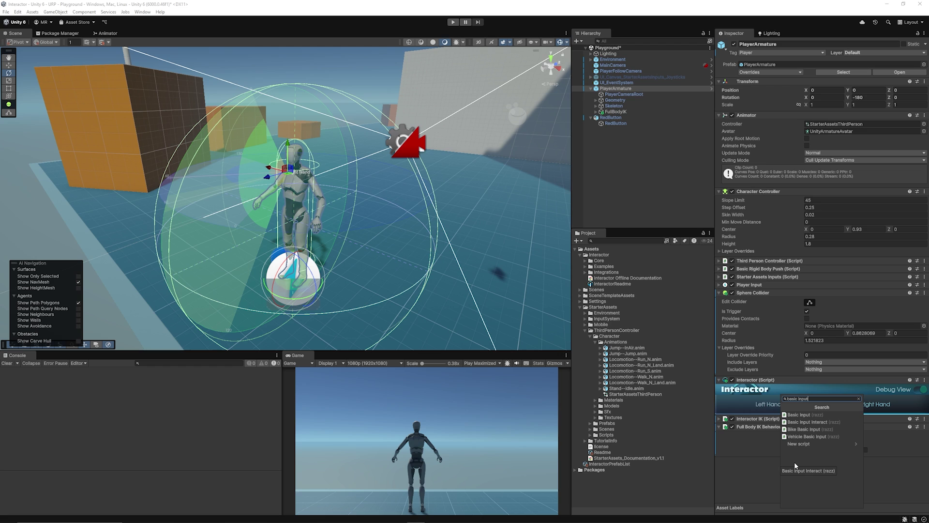
{"action": "left_click", "coordinate": [817, 422]}
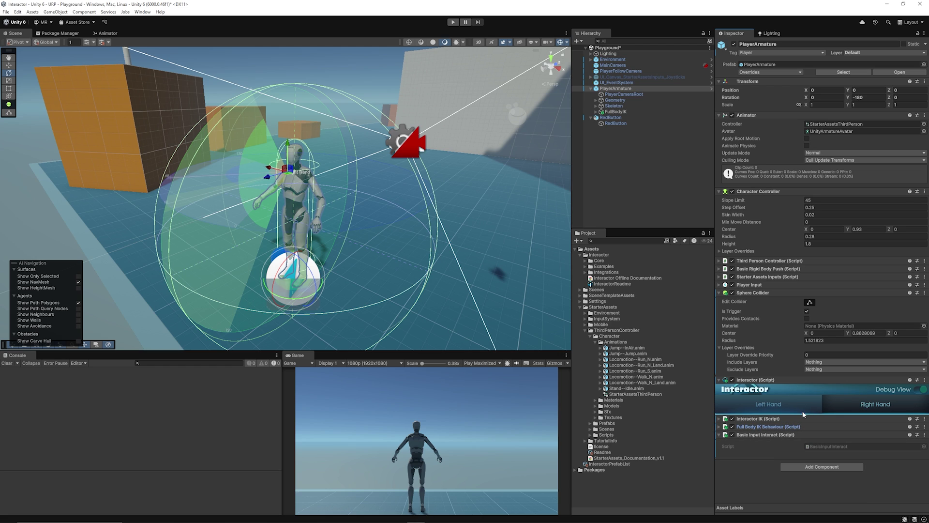
Add the Basic UI component to PlayerArmature and collapse the Basic Input Interact component
{"action": "left_click", "coordinate": [830, 467]}
{"action": "type", "text": "basic ui"}
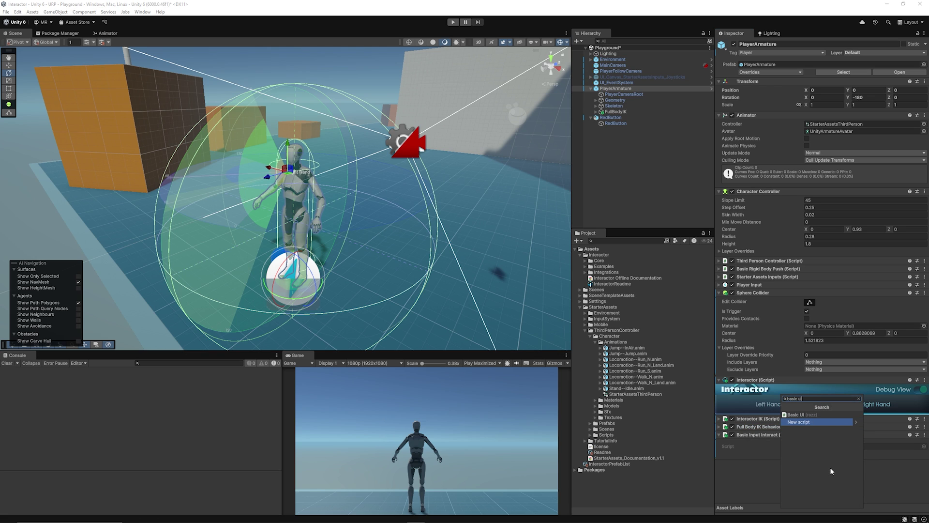
{"action": "key", "text": "Up"}
{"action": "key", "text": "Return"}
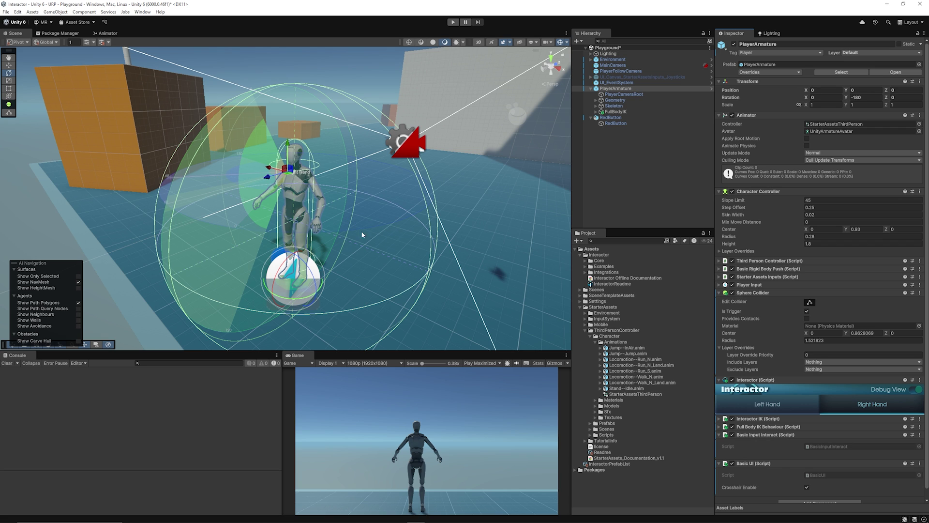
{"action": "left_click_drag", "start_coordinate": [315, 196], "coordinate": [419, 216], "text": "alt"}
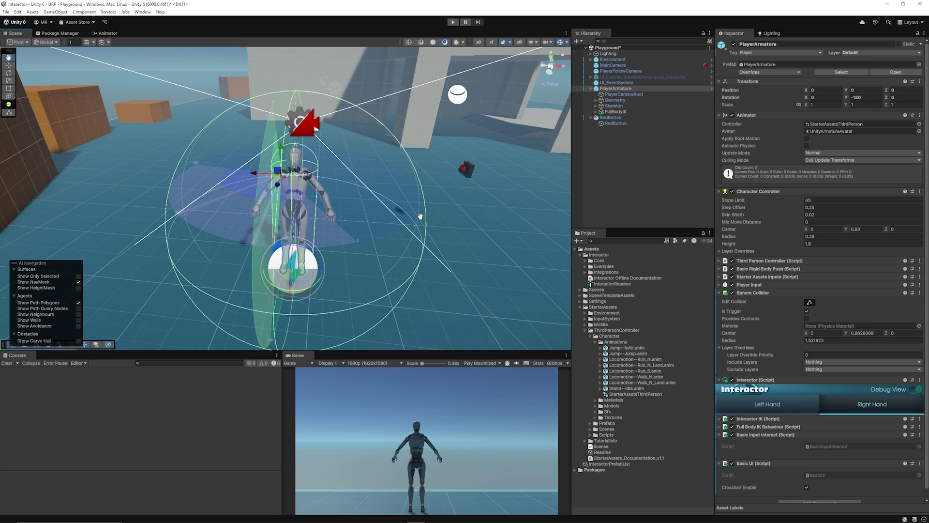
{"action": "scroll", "coordinate": [784, 405], "scroll_direction": "down", "scroll_amount": 1}
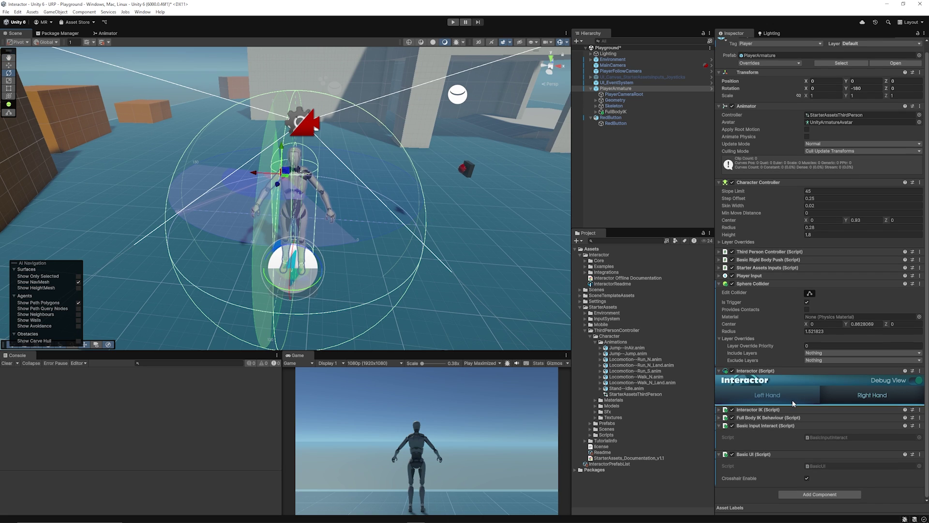
{"action": "left_click", "coordinate": [777, 425]}
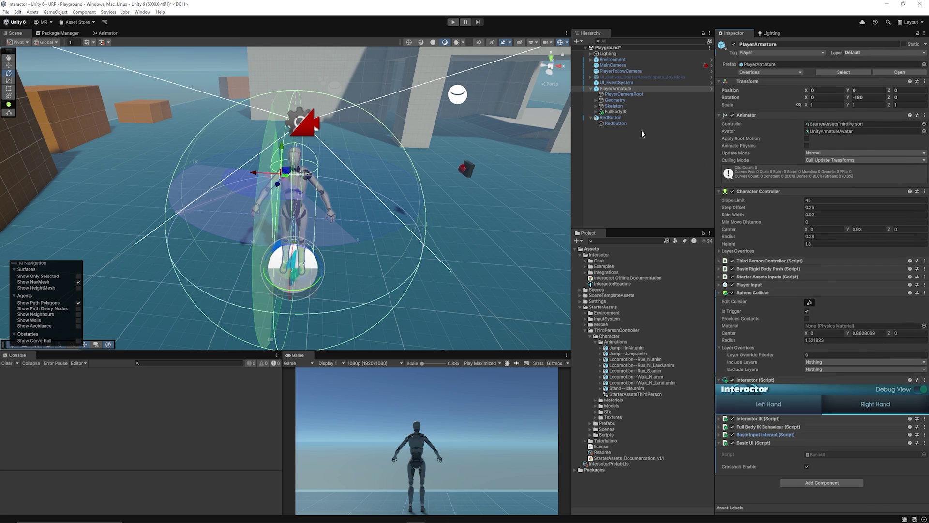
Focus on the child RedButton object under the RedButton parent and add the Interactor Object component to it
{"action": "left_click", "coordinate": [623, 124]}
{"action": "key", "text": "f"}
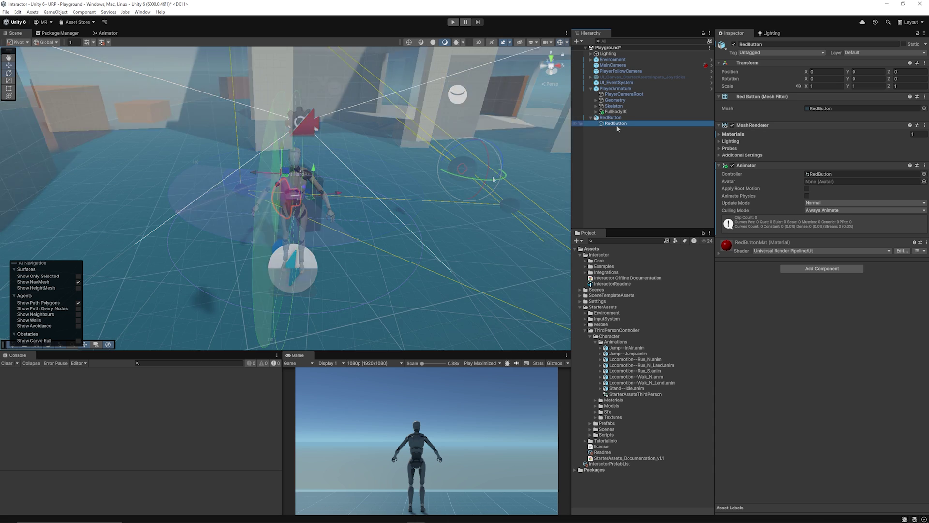
{"action": "left_click_drag", "start_coordinate": [310, 216], "coordinate": [322, 216], "text": "alt"}
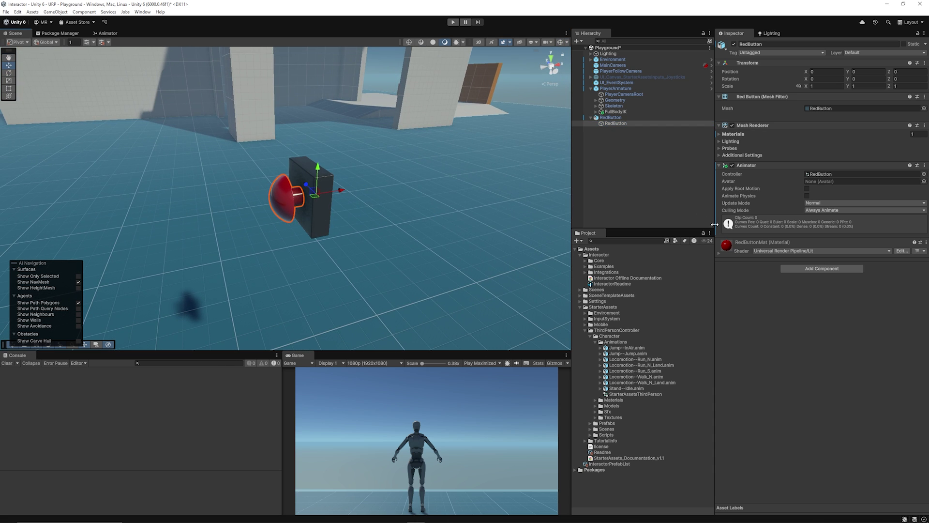
{"action": "scroll", "coordinate": [449, 207], "scroll_direction": "up", "scroll_amount": 3}
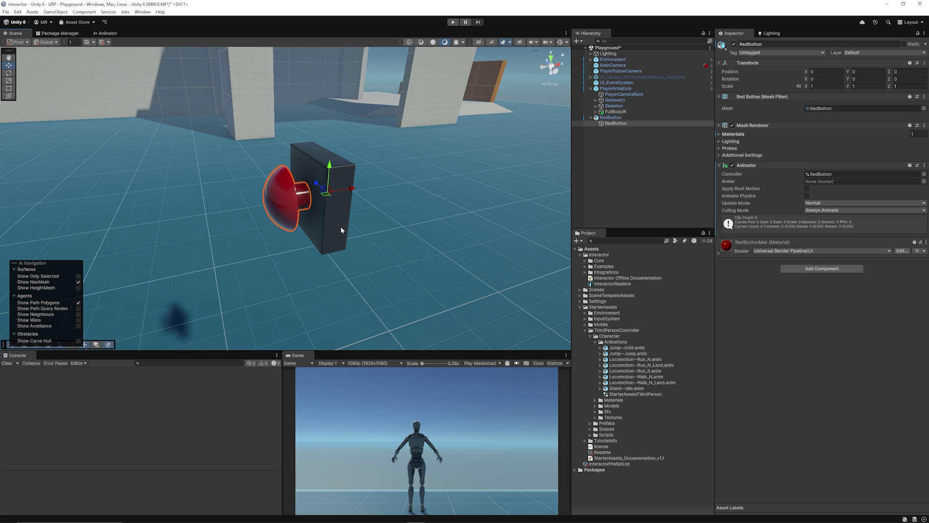
{"action": "left_click", "coordinate": [806, 269]}
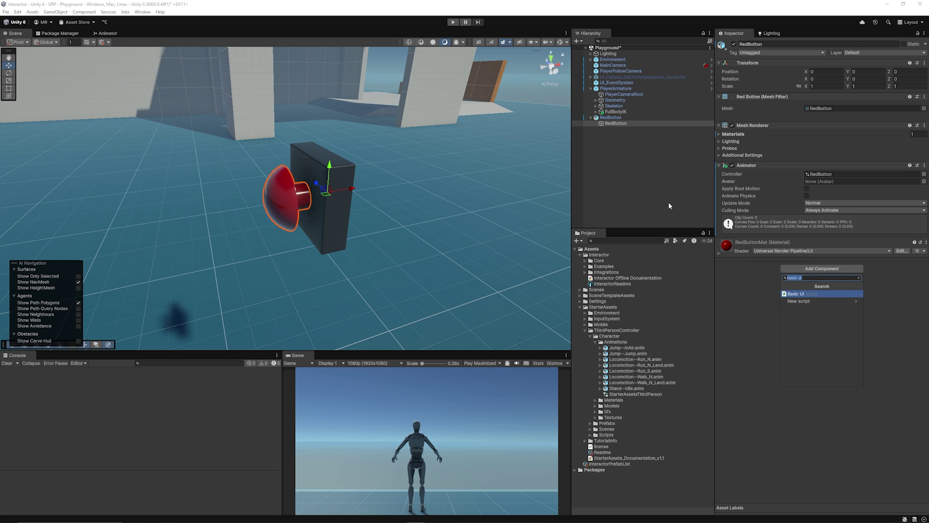
{"action": "type", "text": "Interactor"}
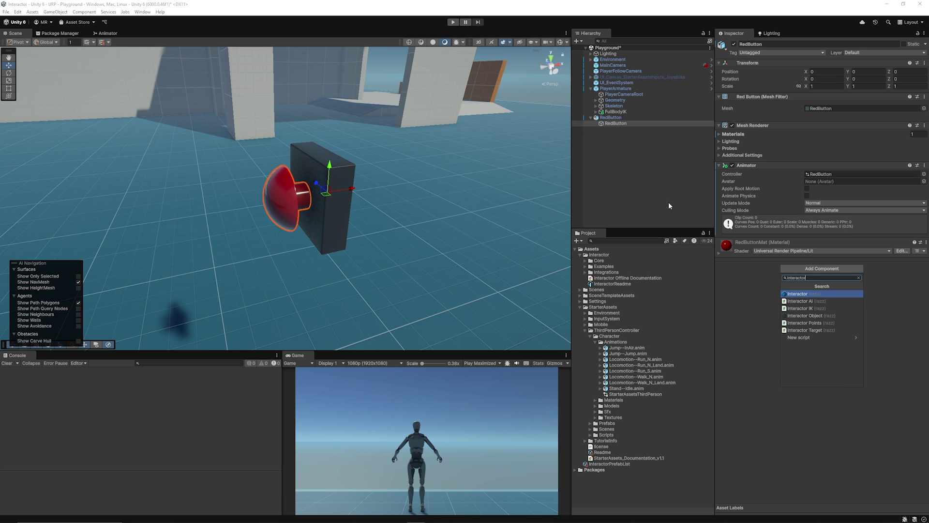
{"action": "type", "text": " ob"}
{"action": "key", "text": "Return"}
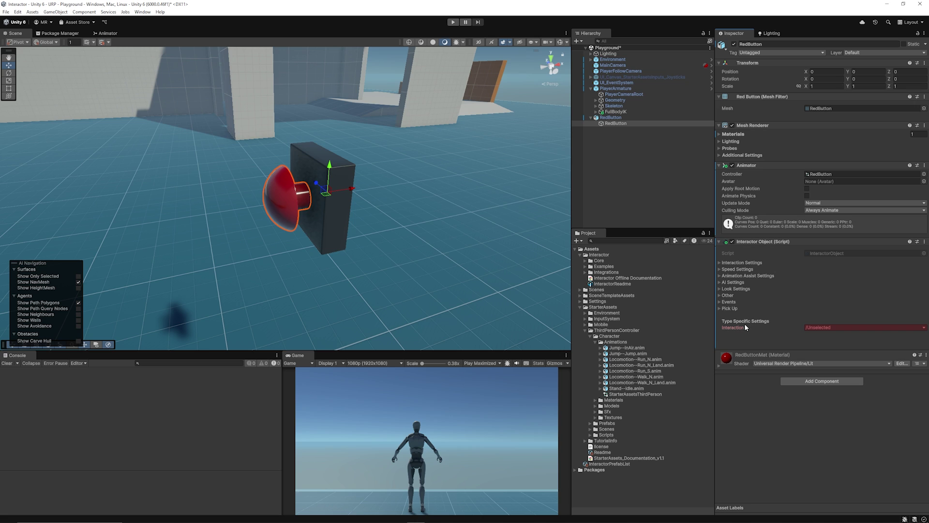
Set the Interactor Object's interaction type to Manual/Button and assign the ManualSettings asset as its Manual Settings
{"action": "left_click", "coordinate": [809, 328]}
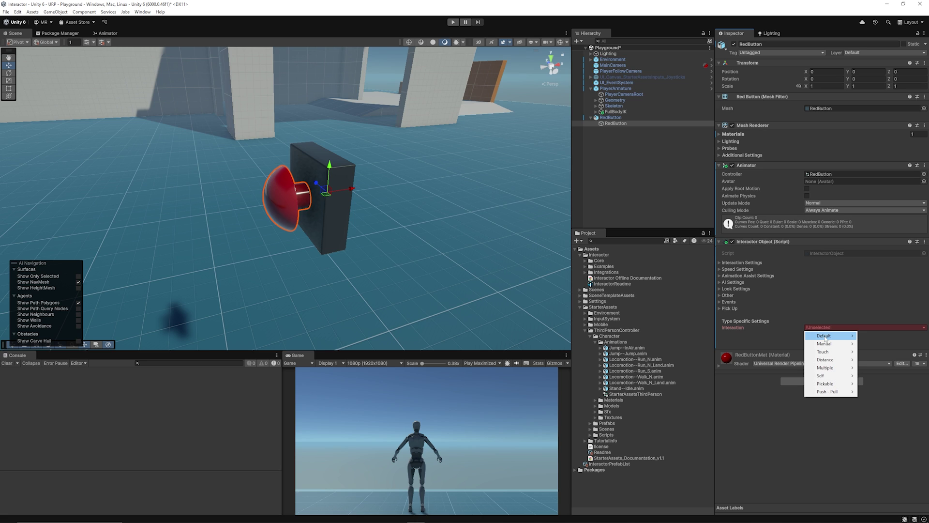
{"action": "mouse_move", "coordinate": [830, 343]}
{"action": "left_click", "coordinate": [861, 346]}
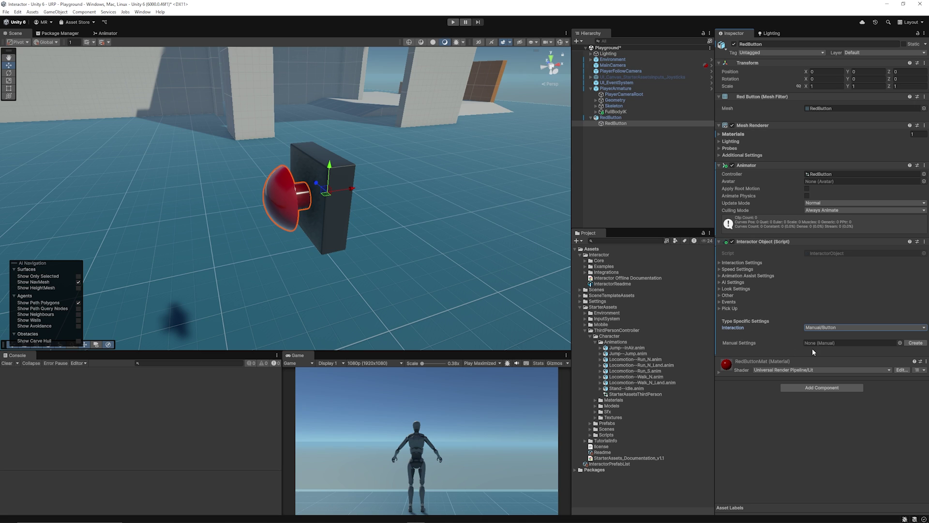
{"action": "left_click", "coordinate": [899, 342]}
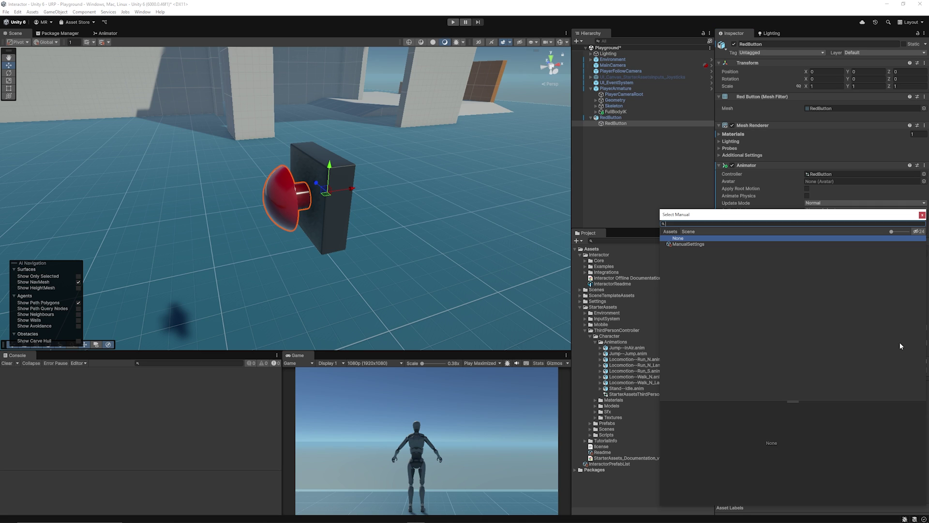
{"action": "double_click", "coordinate": [695, 244]}
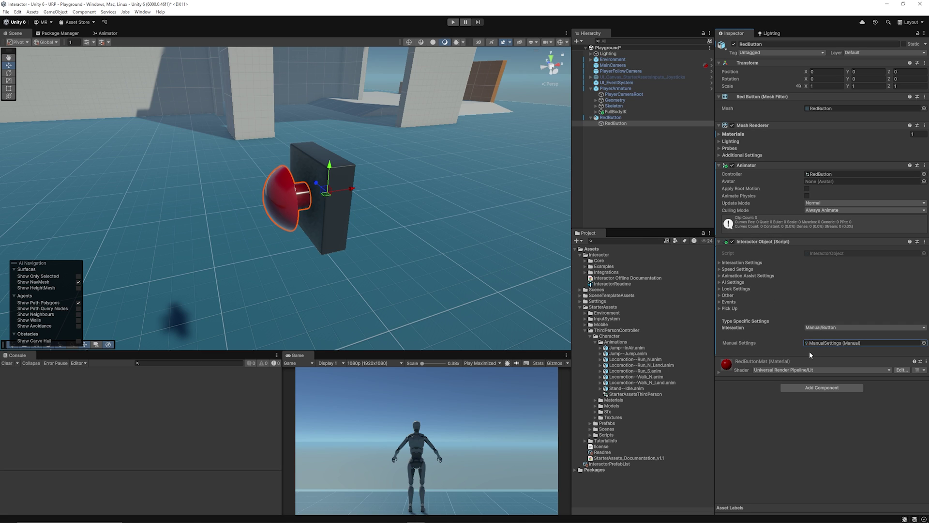
Examine the Speed Settings and Look Settings of RedButton's Interactor Object, then clear the selection
{"action": "left_click", "coordinate": [737, 270]}
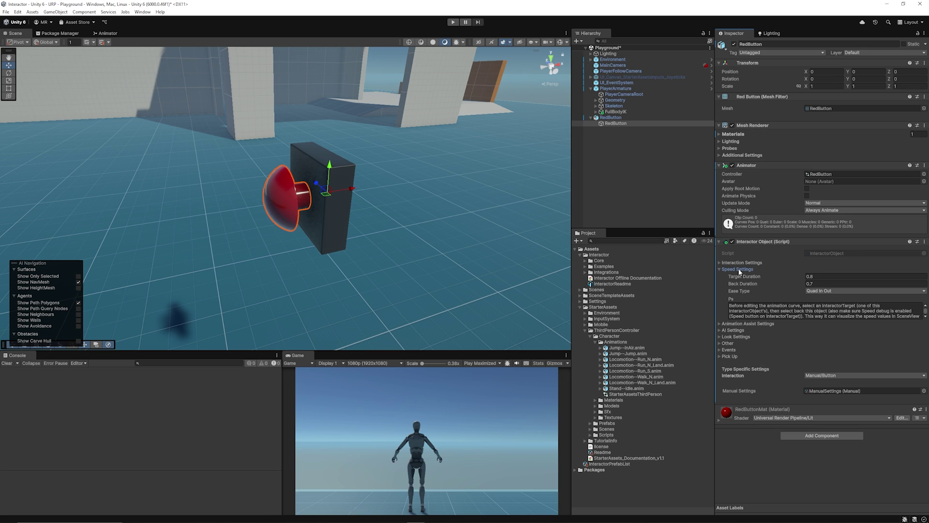
{"action": "left_click", "coordinate": [741, 269]}
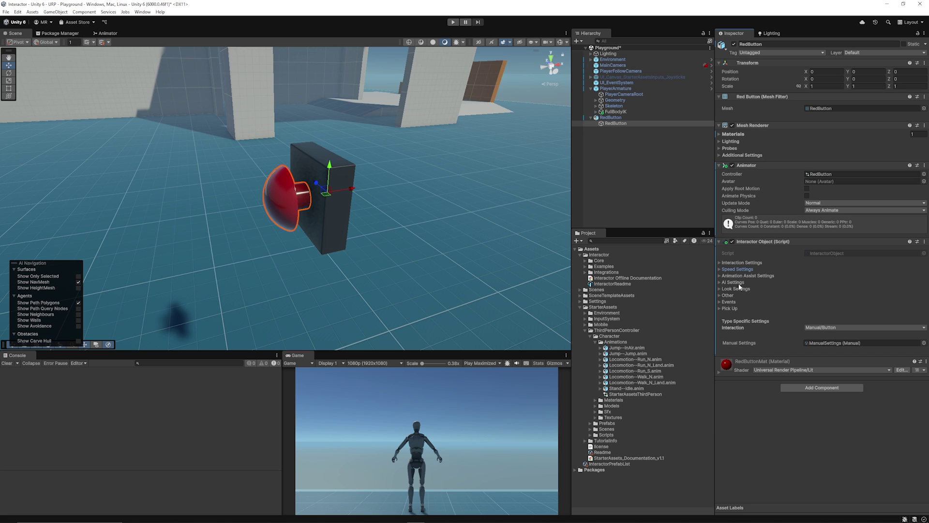
{"action": "left_click", "coordinate": [740, 288]}
{"action": "left_click", "coordinate": [743, 289]}
{"action": "left_click", "coordinate": [736, 288]}
{"action": "left_click", "coordinate": [745, 289]}
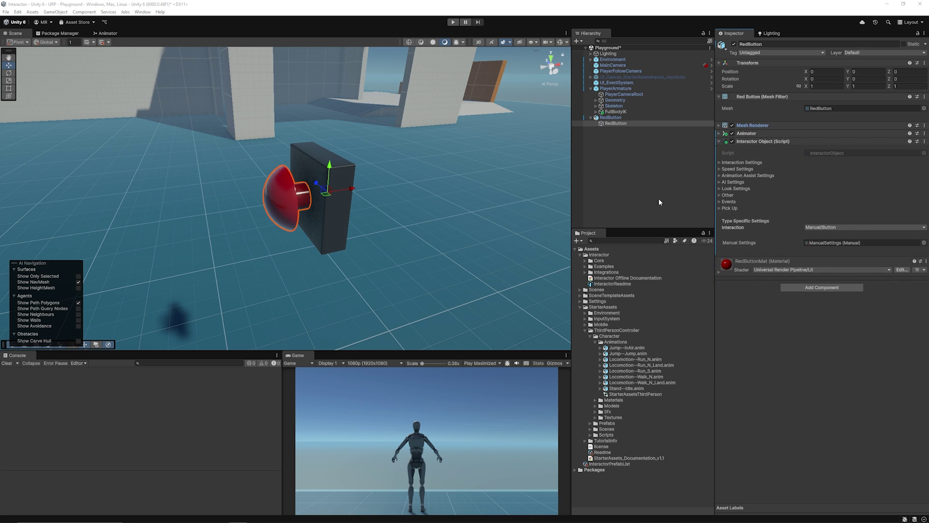
{"action": "left_click", "coordinate": [636, 154]}
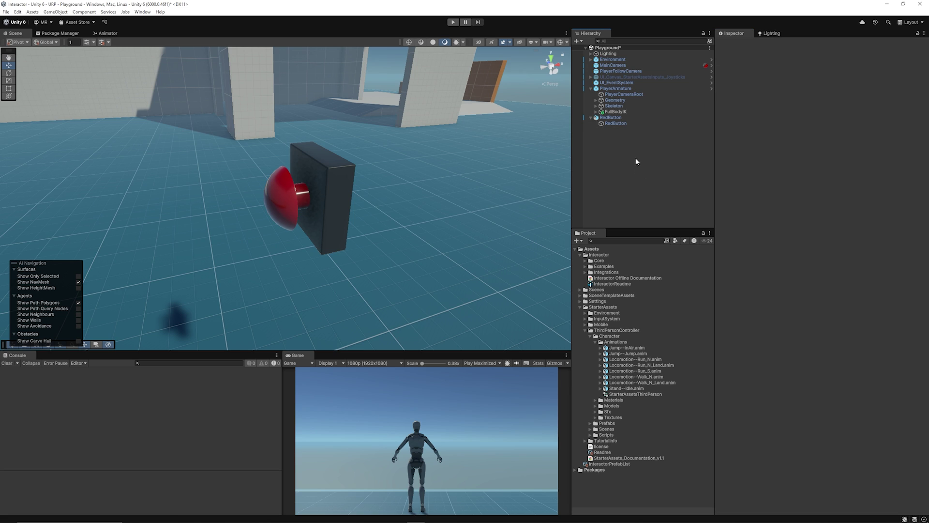
Create a Right Hand target from the Right Hand effector of PlayerArmature's Interactor and focus on it in the scene
{"action": "left_click", "coordinate": [615, 89]}
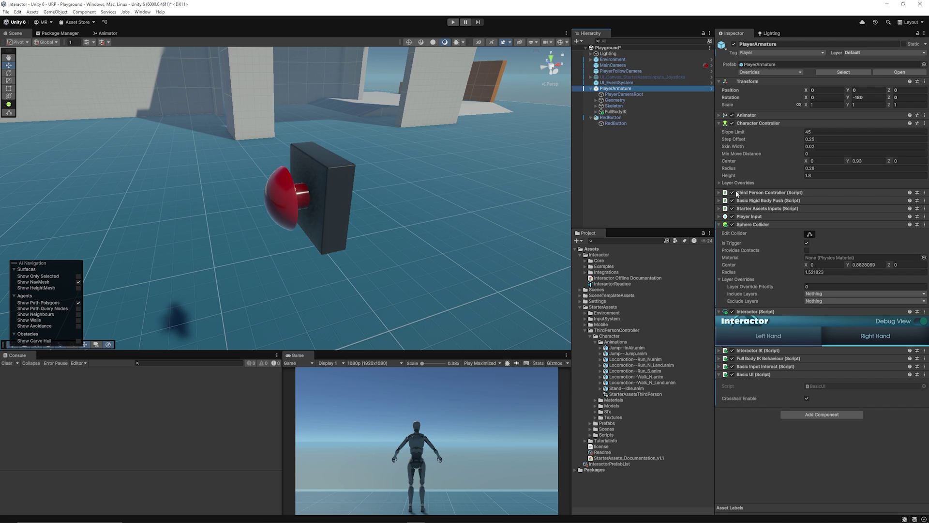
{"action": "left_click", "coordinate": [766, 324]}
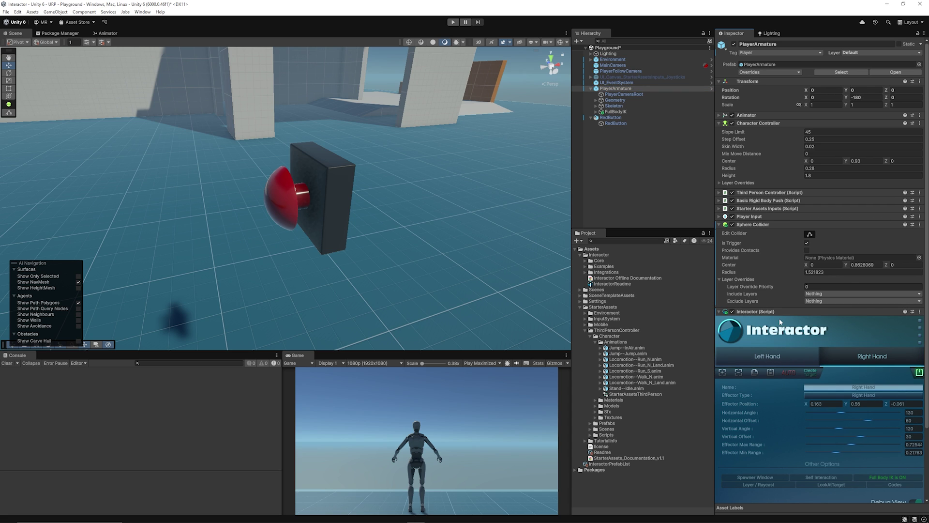
{"action": "scroll", "coordinate": [797, 320], "scroll_direction": "down", "scroll_amount": 1}
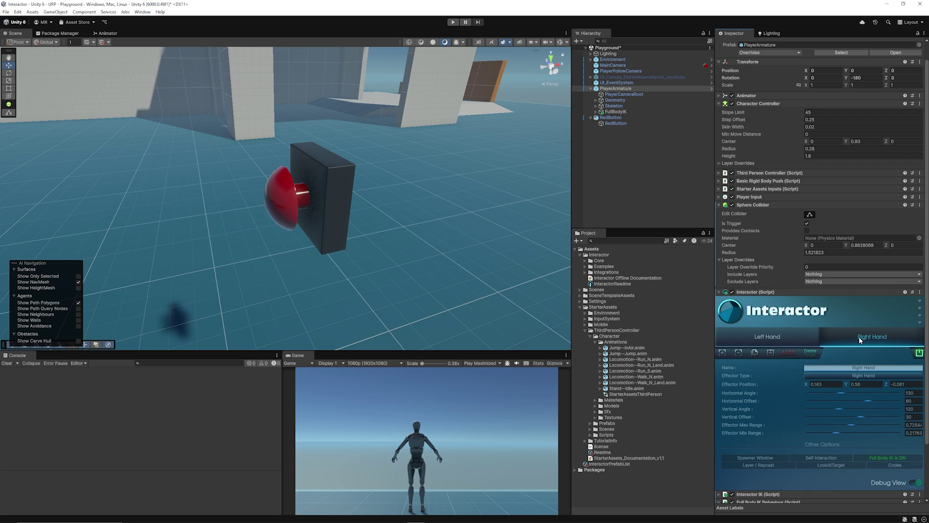
{"action": "left_click", "coordinate": [811, 353]}
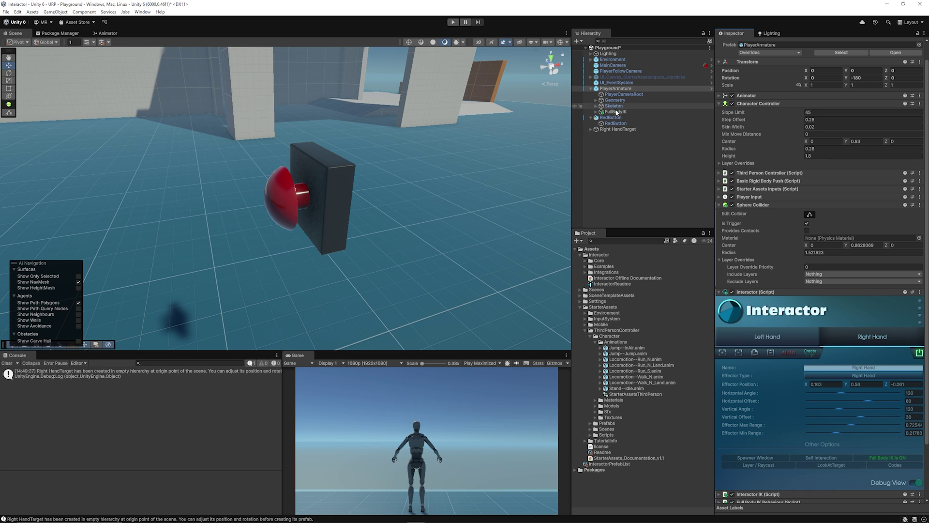
{"action": "double_click", "coordinate": [617, 129]}
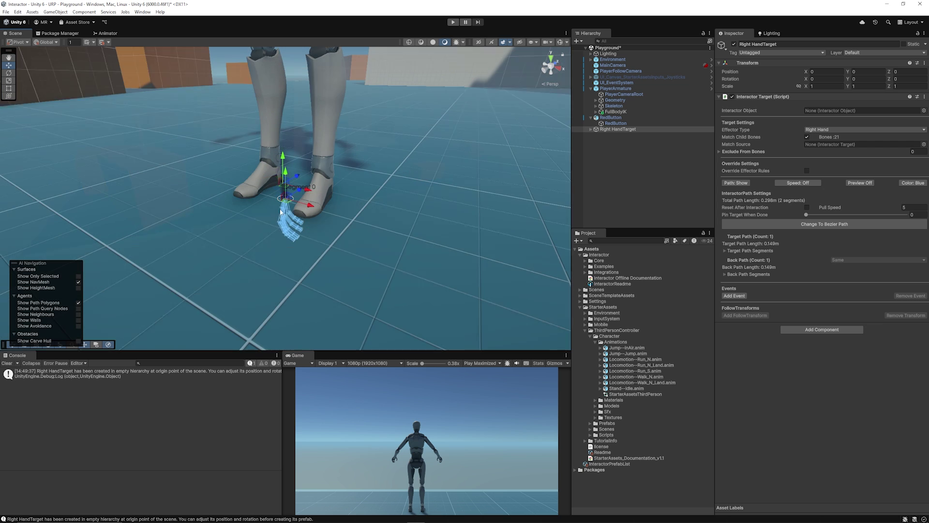
{"action": "left_click", "coordinate": [280, 219]}
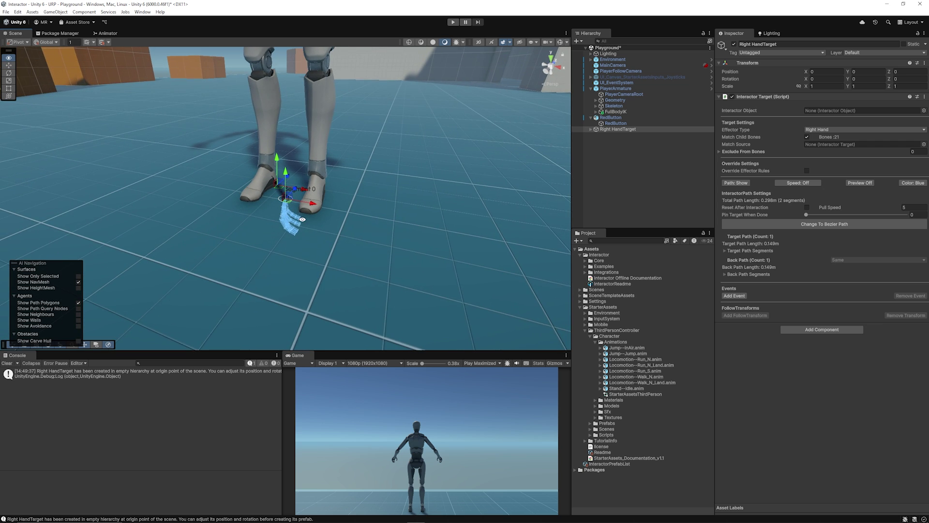
Create a Left Hand target from the Left Hand effector of PlayerArmature's Interactor and focus on it in the scene
{"action": "scroll", "coordinate": [757, 237], "scroll_direction": "down", "scroll_amount": 4}
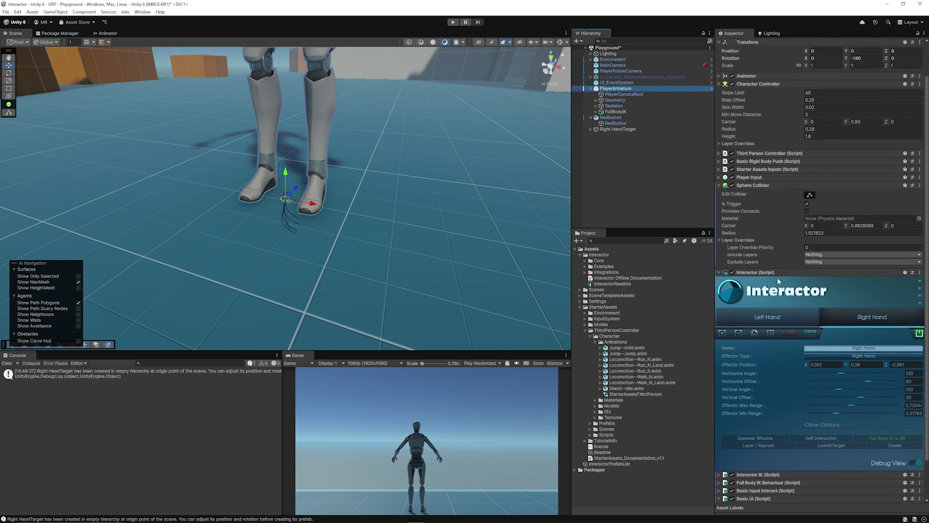
{"action": "left_click", "coordinate": [777, 278]}
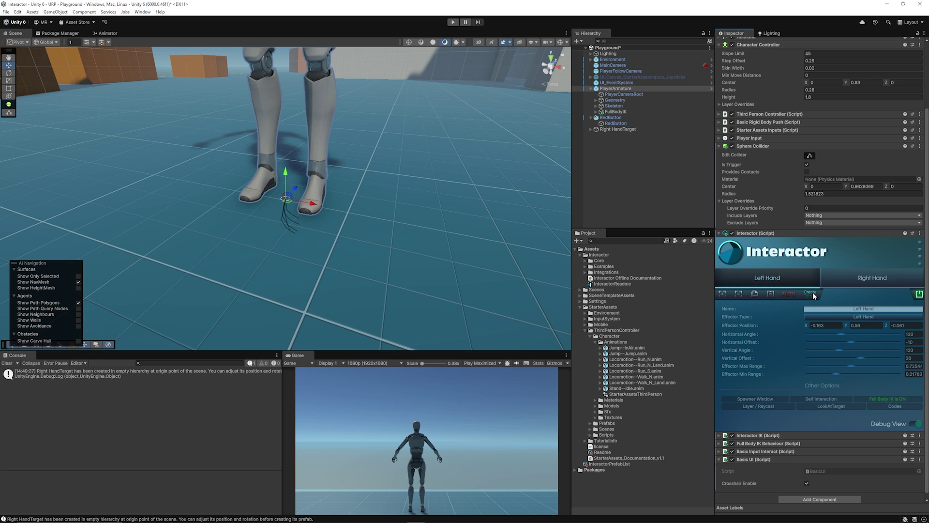
{"action": "left_click", "coordinate": [811, 293]}
{"action": "double_click", "coordinate": [617, 135]}
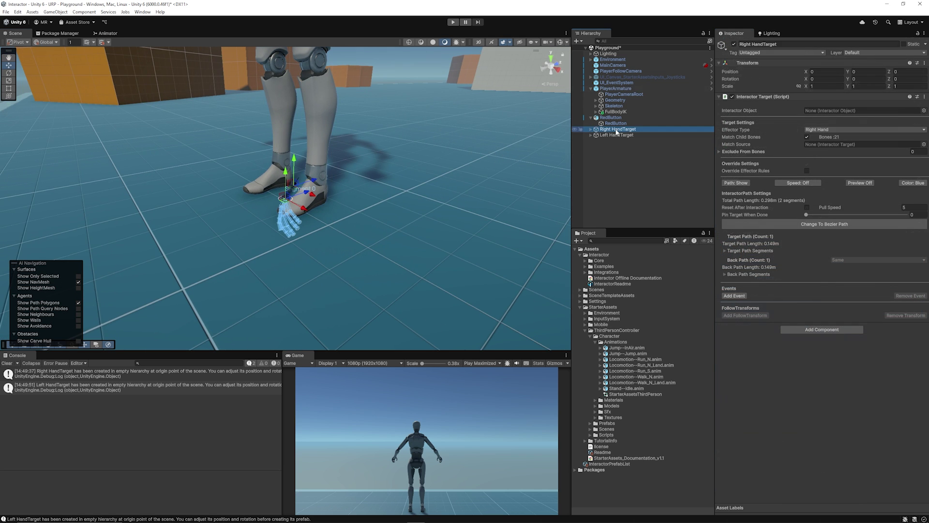
{"action": "left_click_drag", "start_coordinate": [268, 181], "coordinate": [359, 184], "text": "alt"}
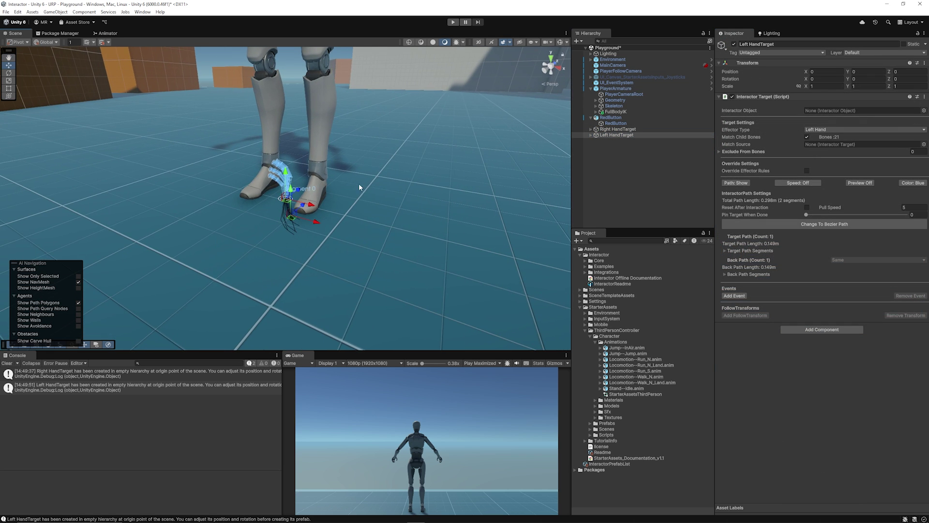
Save Right HandTarget and Left HandTarget together as prefabs in the Assets folder
{"action": "left_click", "coordinate": [625, 130], "text": "shift"}
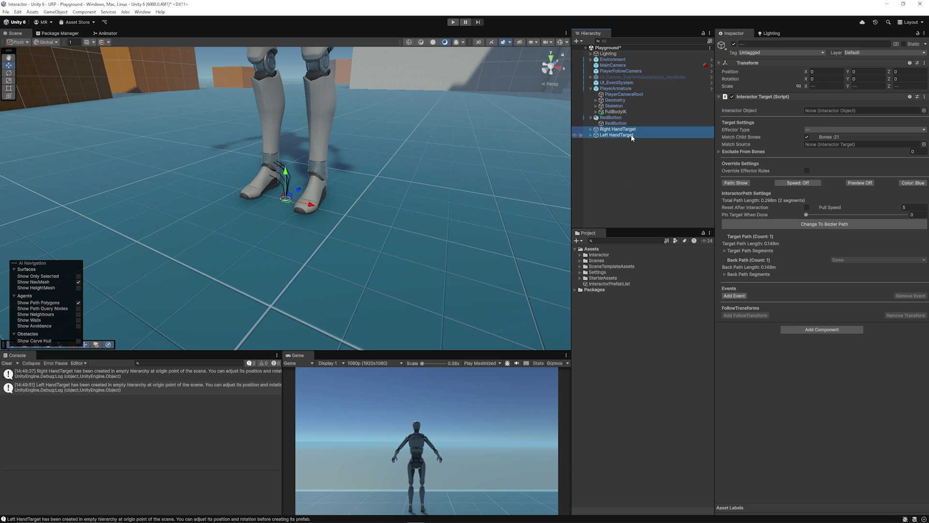
{"action": "left_click_drag", "start_coordinate": [621, 136], "coordinate": [601, 288]}
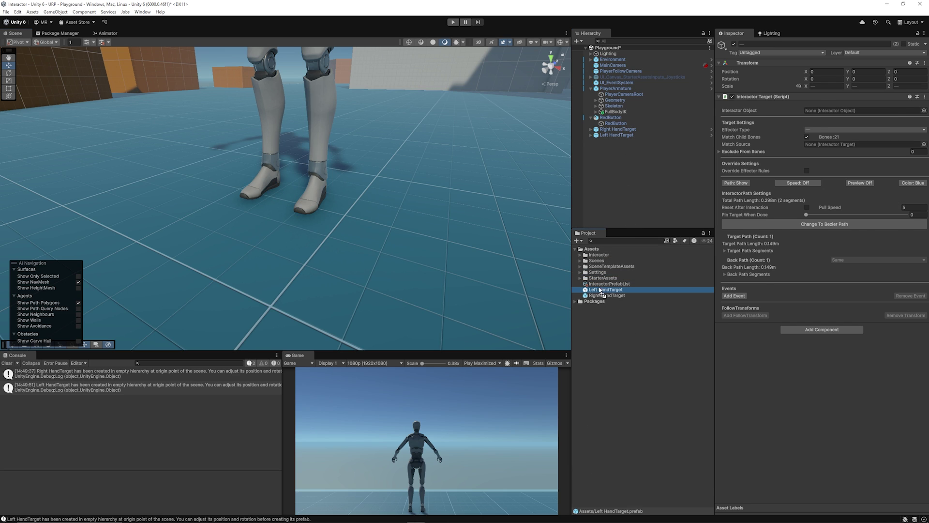
{"action": "left_click", "coordinate": [613, 294]}
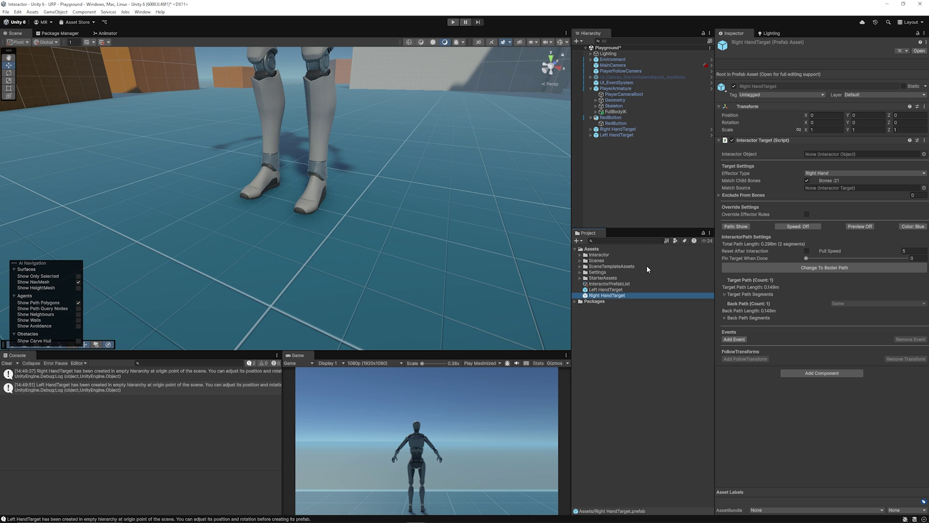
Delete the Left HandTarget and Right HandTarget instances from the scene hierarchy
{"action": "left_click", "coordinate": [621, 135]}
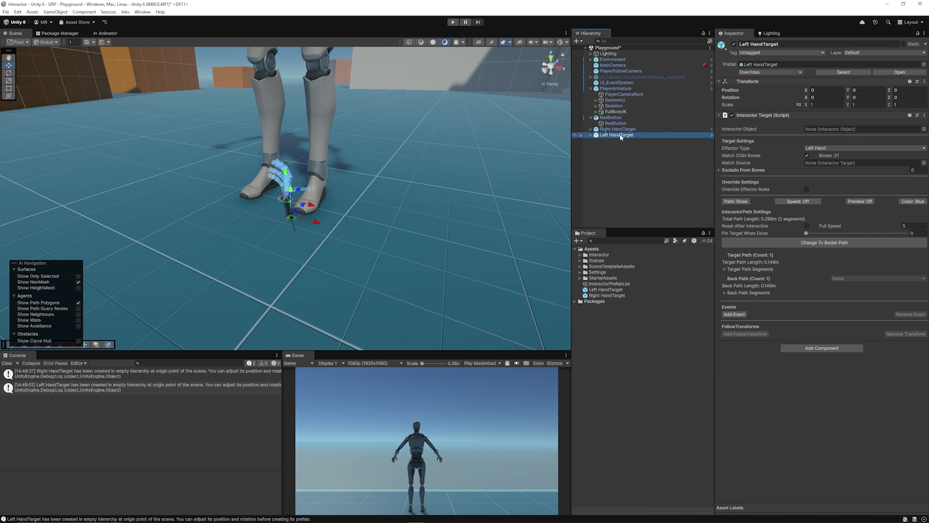
{"action": "left_click", "coordinate": [617, 128], "text": "shift"}
{"action": "key", "text": "Delete"}
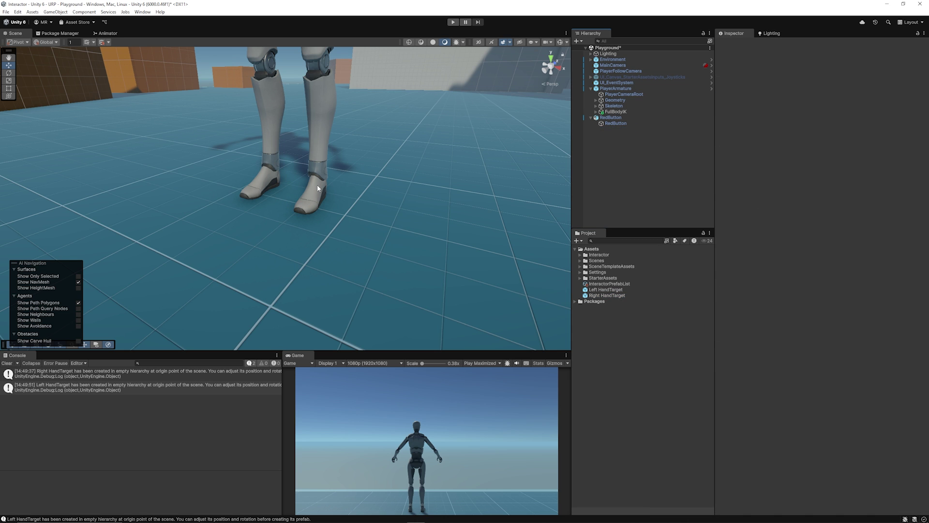
Place the Right HandTarget prefab in the scene as a child of the inner RedButton object
{"action": "middle_click_drag", "start_coordinate": [394, 143], "coordinate": [268, 240]}
{"action": "scroll", "coordinate": [272, 237], "scroll_direction": "down", "scroll_amount": 10}
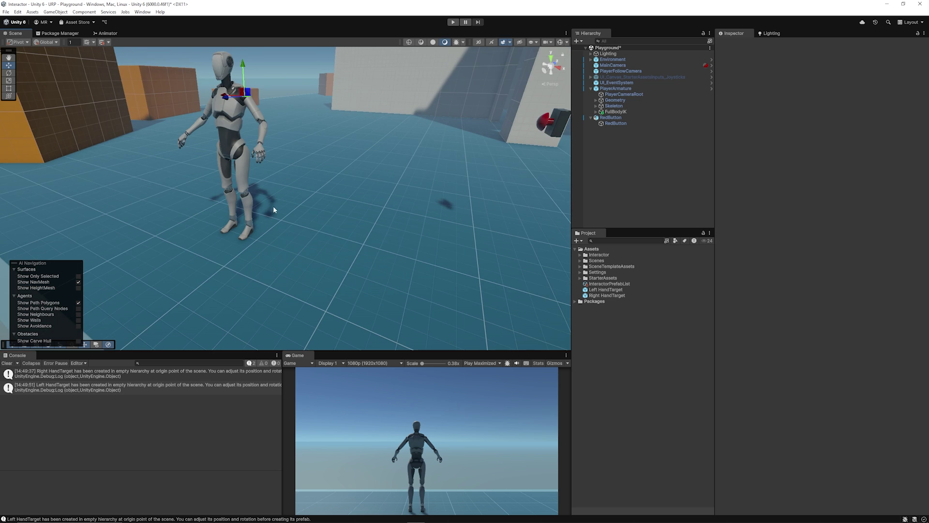
{"action": "left_click_drag", "start_coordinate": [274, 206], "coordinate": [379, 205], "text": "alt"}
{"action": "middle_click_drag", "start_coordinate": [422, 169], "coordinate": [280, 256]}
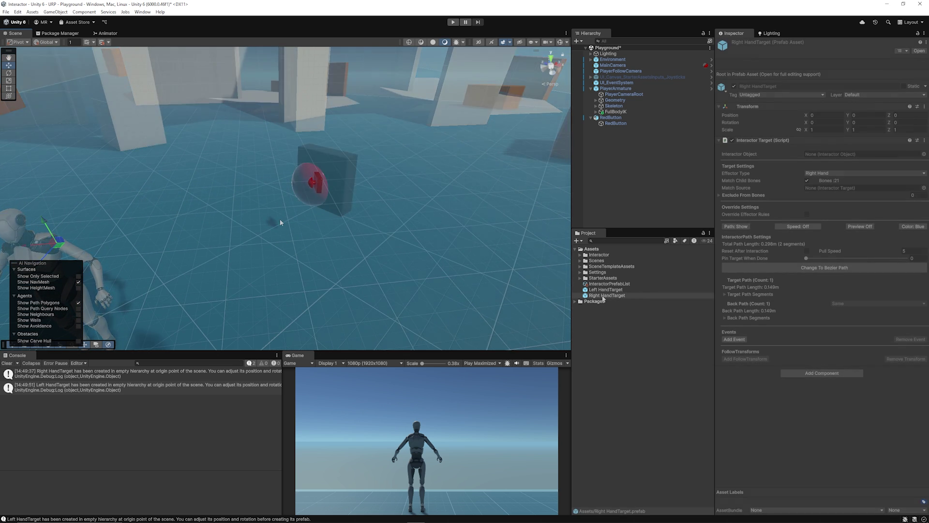
{"action": "left_click_drag", "start_coordinate": [603, 298], "coordinate": [616, 127]}
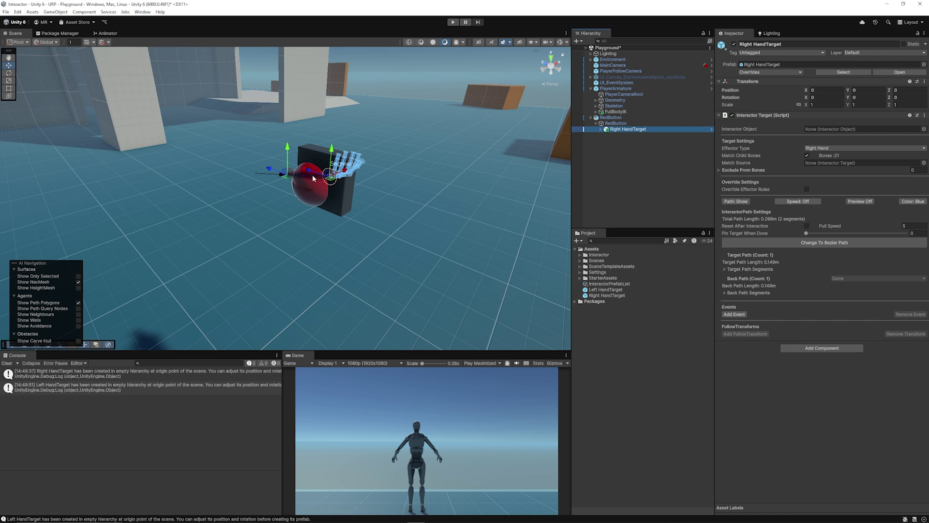
Rotate Right HandTarget to about 171.4, 0, 88.7 and raise it to about Y 0.176 so its palm faces the button
{"action": "middle_click_drag", "start_coordinate": [313, 178], "coordinate": [359, 217]}
{"action": "scroll", "coordinate": [359, 218], "scroll_direction": "up", "scroll_amount": 3}
{"action": "left_click_drag", "start_coordinate": [360, 218], "coordinate": [265, 248], "text": "alt"}
{"action": "key", "text": "e"}
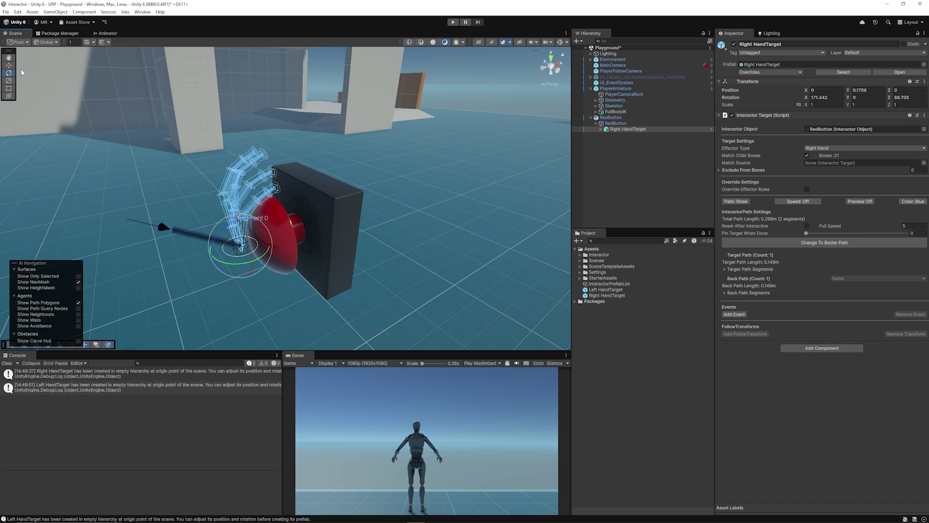
Move Right HandTarget to about -0.0575, 0.1538, -0.0091 so the hand rests against the red button
{"action": "key", "text": "w"}
{"action": "left_click_drag", "start_coordinate": [186, 300], "coordinate": [290, 290], "text": "alt"}
{"action": "middle_click_drag", "start_coordinate": [339, 194], "coordinate": [261, 233]}
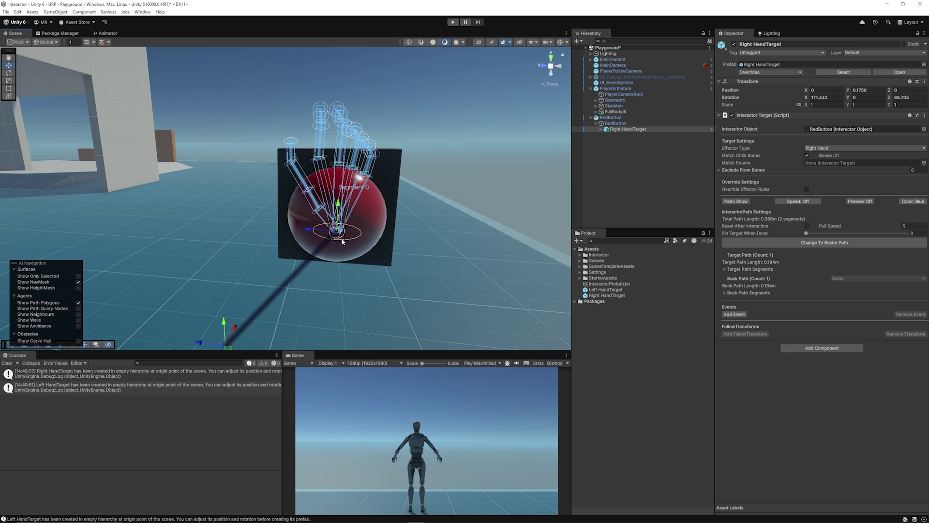
{"action": "left_click_drag", "start_coordinate": [339, 242], "coordinate": [323, 262]}
{"action": "middle_click_drag", "start_coordinate": [281, 276], "coordinate": [271, 238]}
{"action": "left_click_drag", "start_coordinate": [271, 238], "coordinate": [231, 169], "text": "alt"}
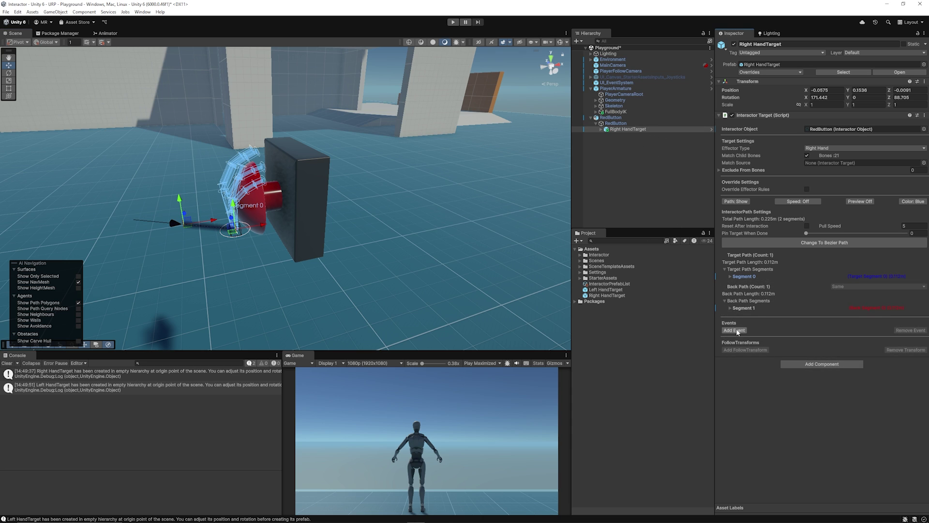
Add an event to Right HandTarget's Interactor Target that calls Animator.Play (string) on the child RedButton
{"action": "left_click", "coordinate": [741, 331]}
{"action": "mouse_move", "coordinate": [783, 327]}
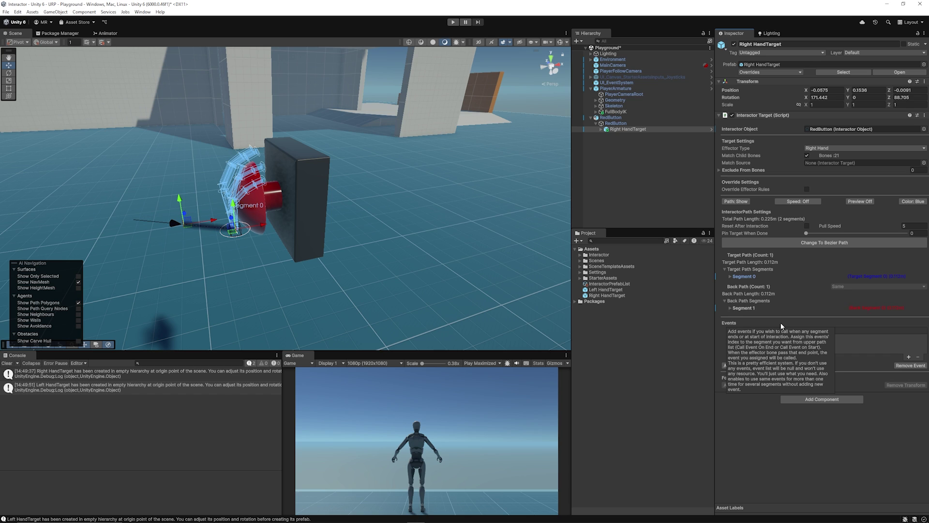
{"action": "left_click", "coordinate": [909, 357]}
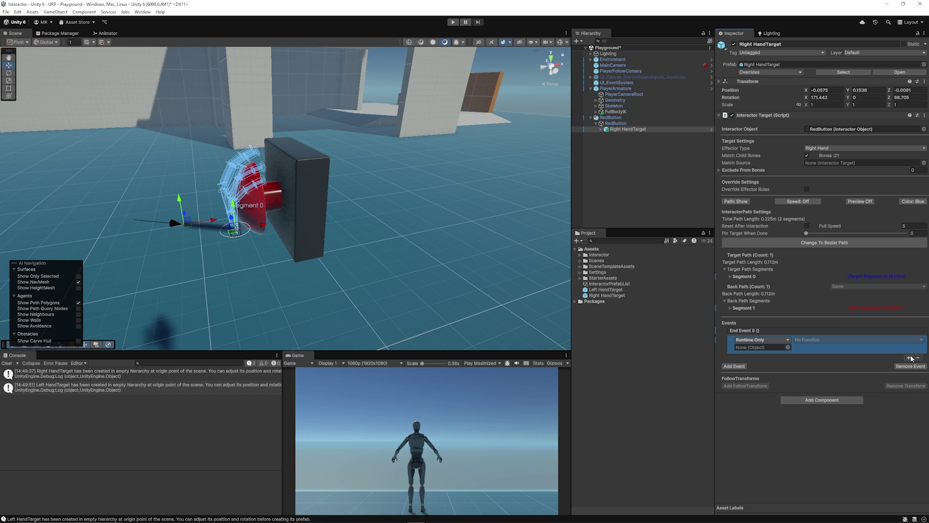
{"action": "left_click_drag", "start_coordinate": [622, 124], "coordinate": [770, 348]}
{"action": "left_click", "coordinate": [825, 341]}
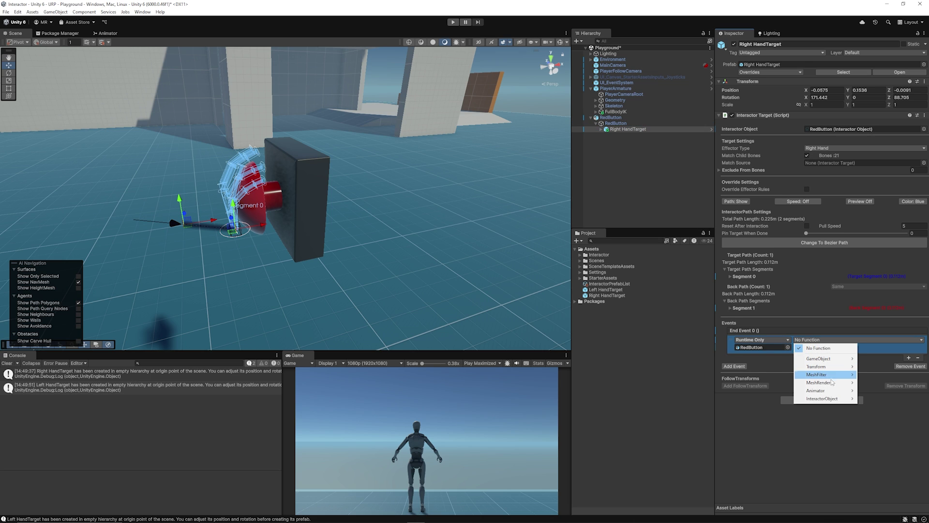
{"action": "mouse_move", "coordinate": [827, 392]}
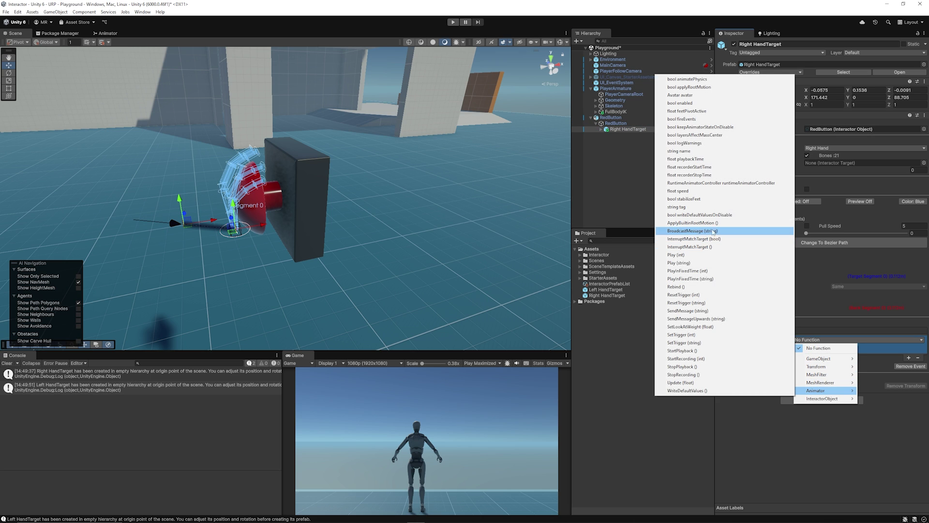
{"action": "left_click", "coordinate": [694, 264]}
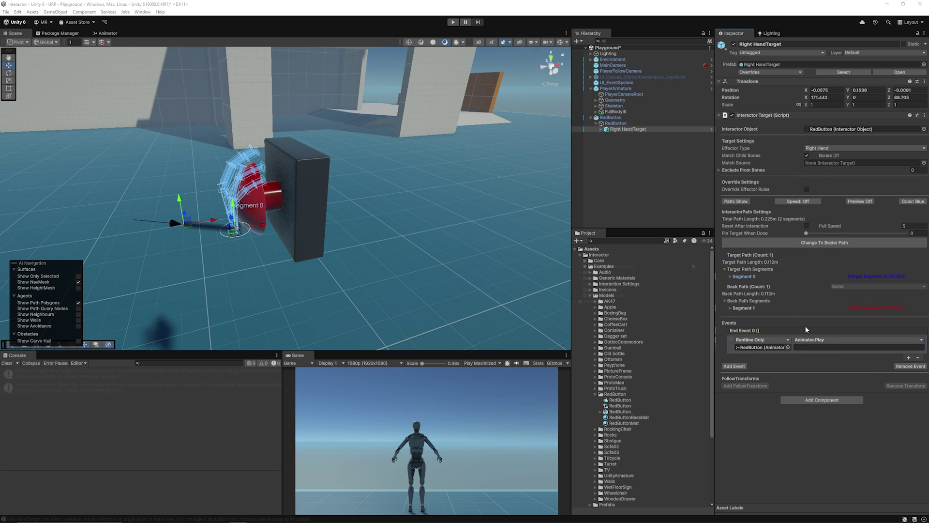
Set target path Segment 0's Call Event On End to 0 and enter RedButton as the event's Animator.Play argument
{"action": "left_click", "coordinate": [734, 275]}
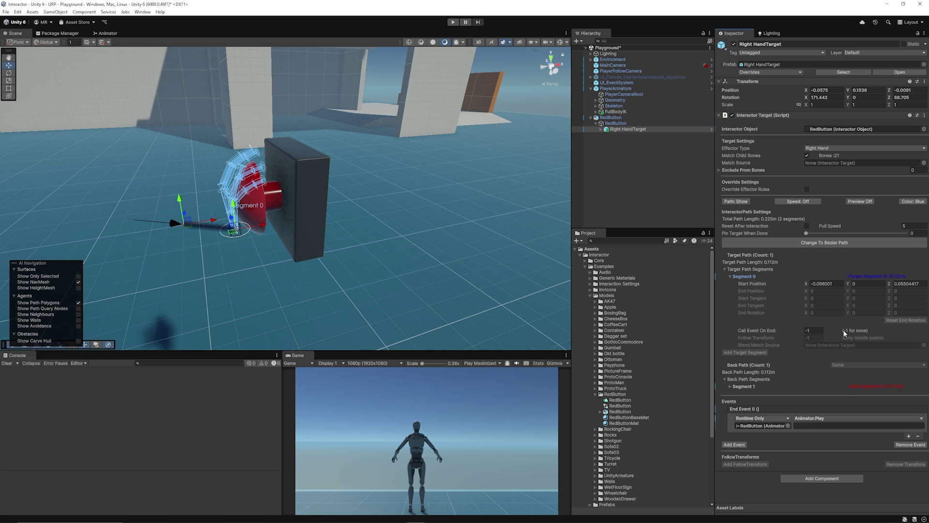
{"action": "left_click", "coordinate": [821, 331]}
{"action": "type", "text": "0"}
{"action": "mouse_move", "coordinate": [801, 371]}
{"action": "left_click", "coordinate": [829, 426]}
{"action": "type", "text": "RedB"}
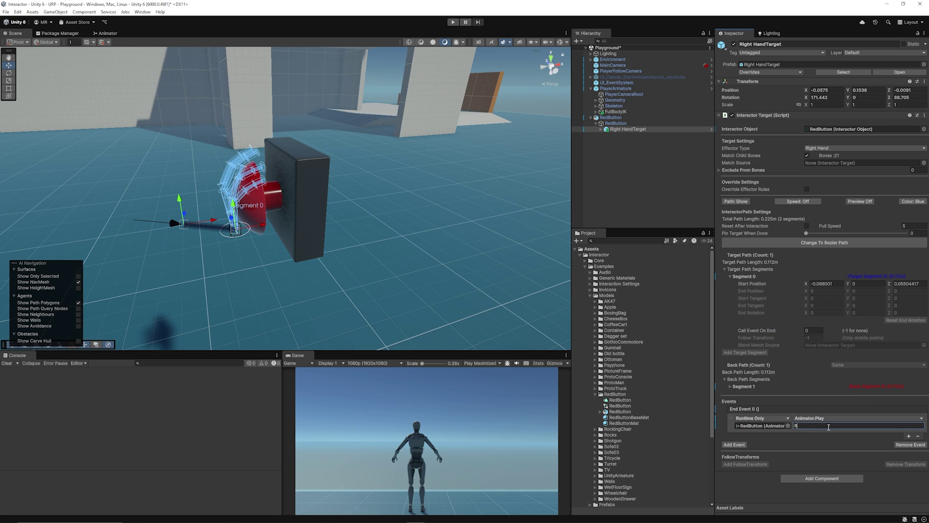
{"action": "type", "text": "utto"}
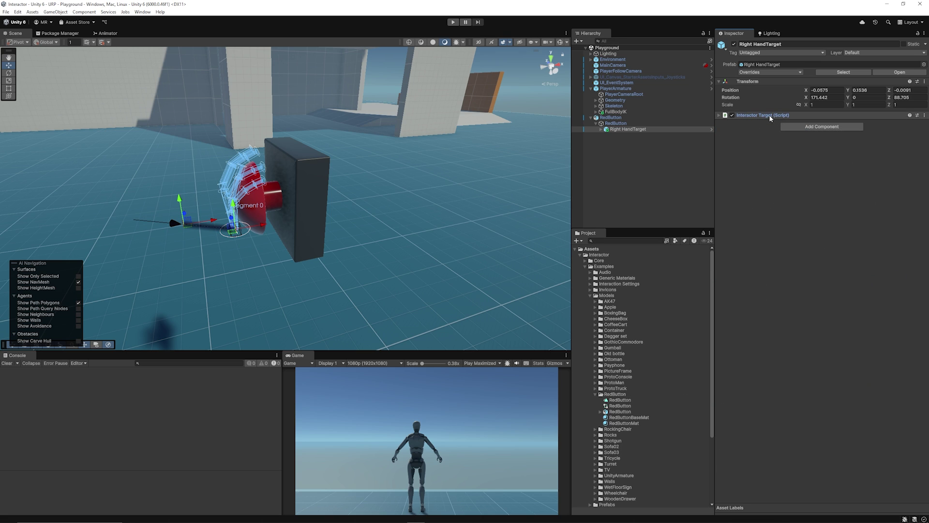
Collapse Right HandTarget's Interactor Target component and the child RedButton's Animator and Interactor Object components
{"action": "left_click", "coordinate": [769, 115]}
{"action": "left_click", "coordinate": [628, 124]}
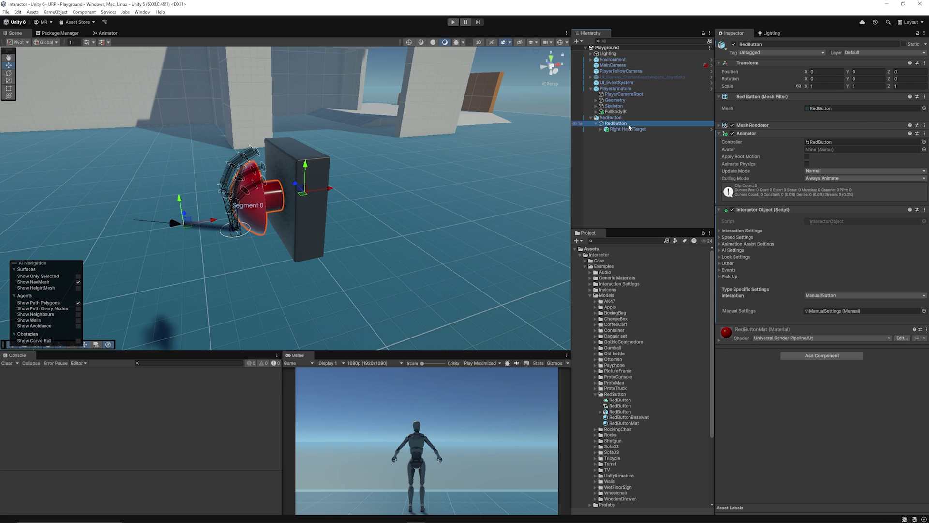
{"action": "left_click", "coordinate": [769, 134]}
{"action": "left_click", "coordinate": [768, 141]}
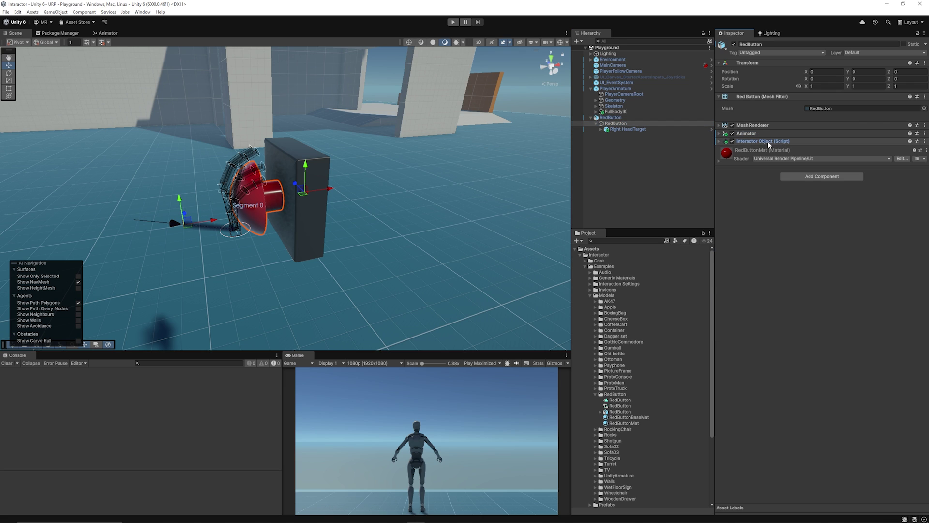
Add a Box Collider component to the child RedButton and turn on gizmos in the Scene view
{"action": "left_click", "coordinate": [822, 175]}
{"action": "type", "text": "b"}
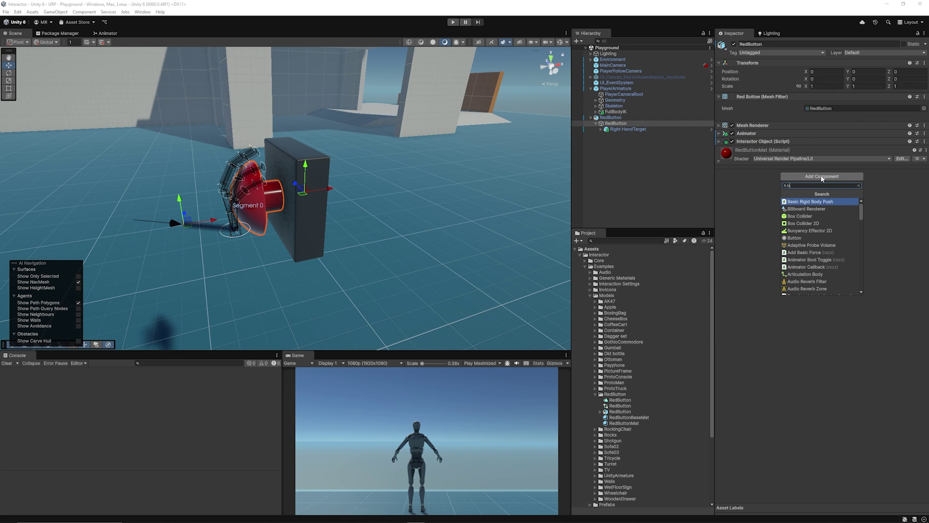
{"action": "type", "text": "ox"}
{"action": "key", "text": "Return"}
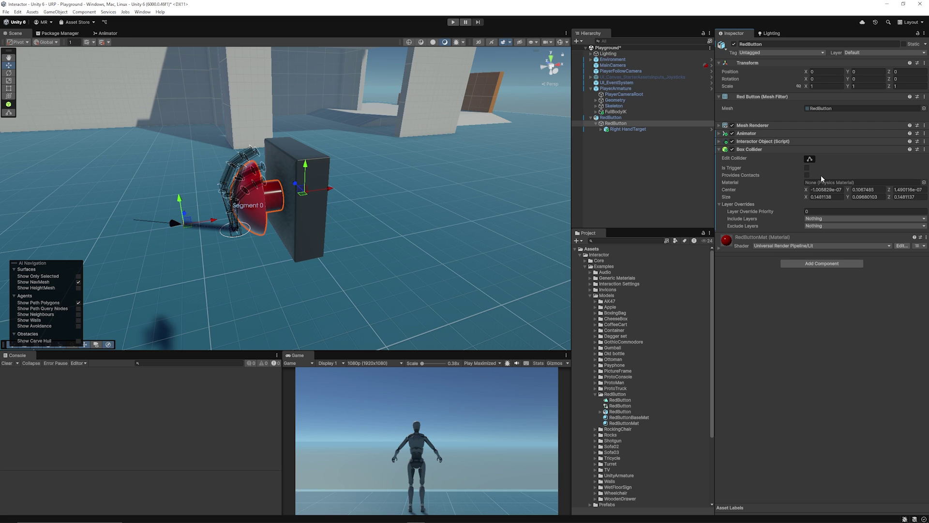
{"action": "left_click", "coordinate": [560, 42]}
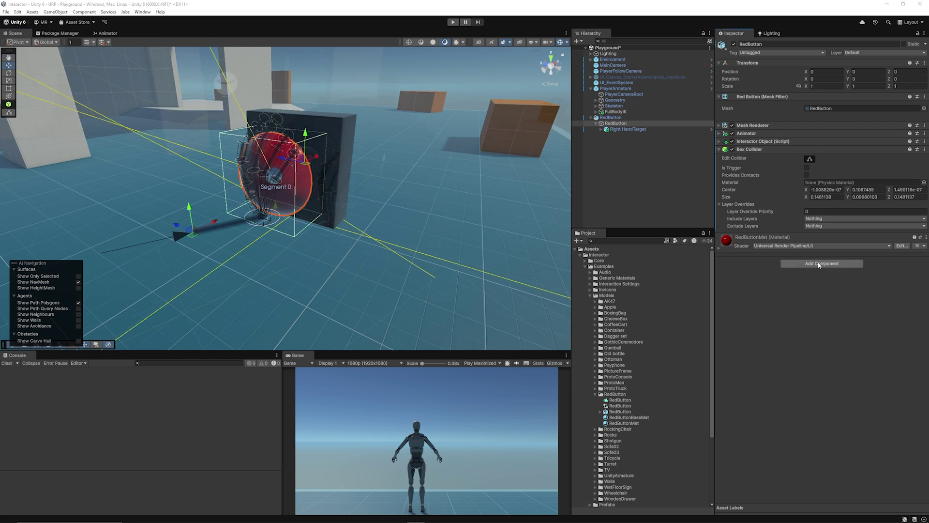
Add a Rigidbody to the child RedButton, with Use Gravity turned off and Is Kinematic turned on
{"action": "left_click", "coordinate": [822, 263]}
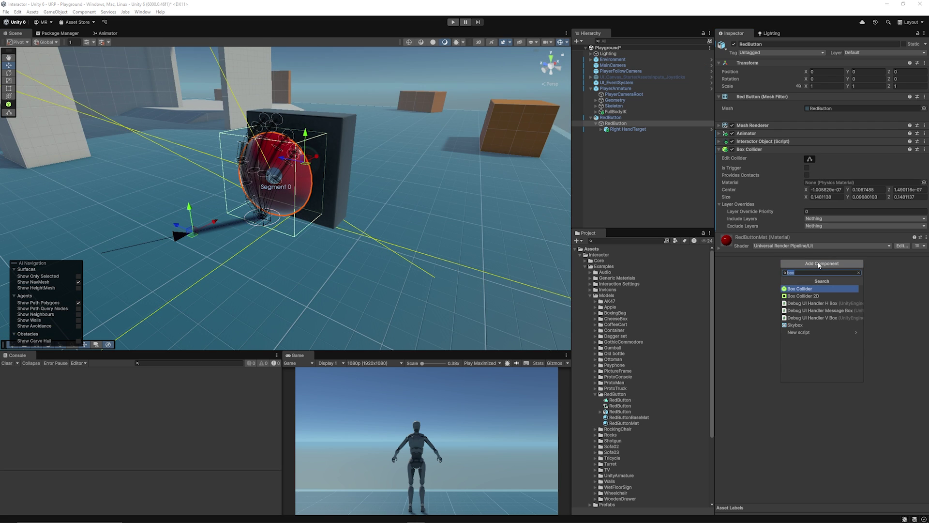
{"action": "type", "text": "rig"}
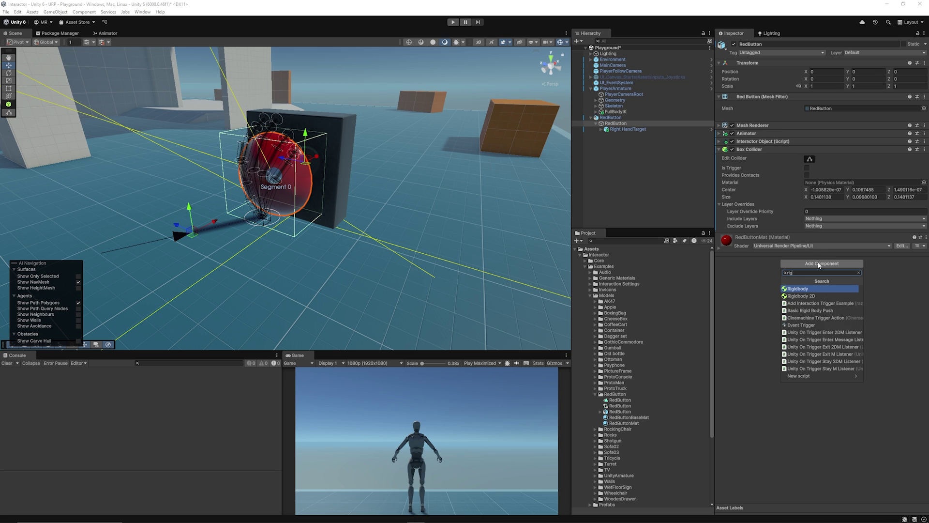
{"action": "key", "text": "Return"}
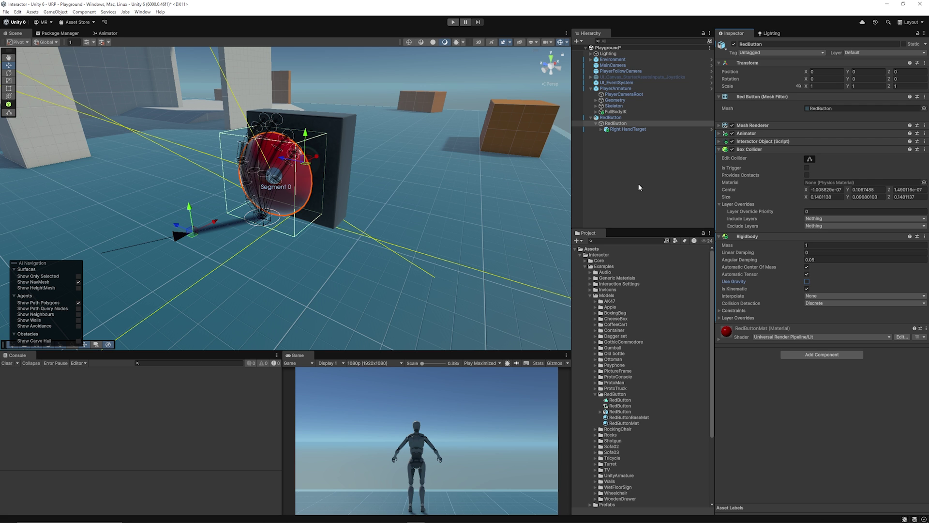
Play the scene, walk the character up to the RedButton, and use it from different standing positions
{"action": "key", "text": "ctrl+p"}
{"action": "key", "text": "w"}
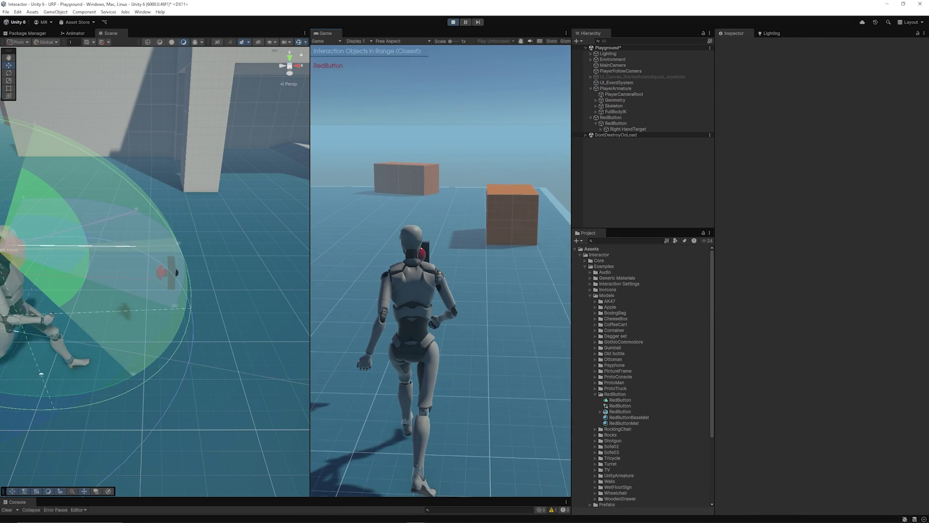
{"action": "key", "text": "w"}
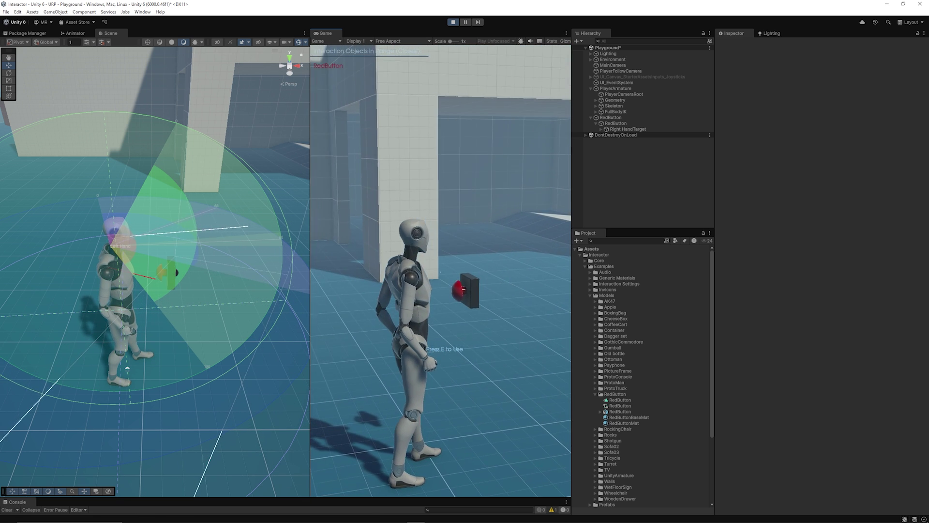
{"action": "key", "text": "e"}
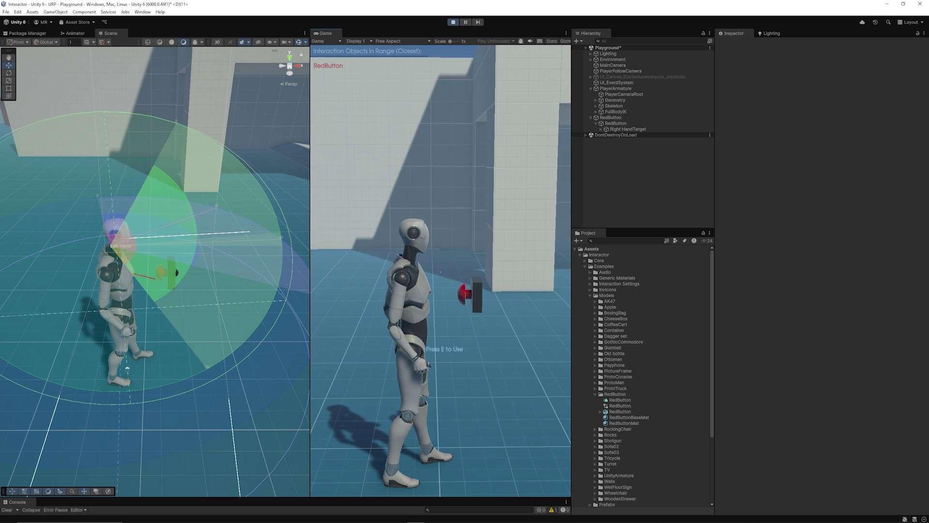
{"action": "key", "text": "a"}
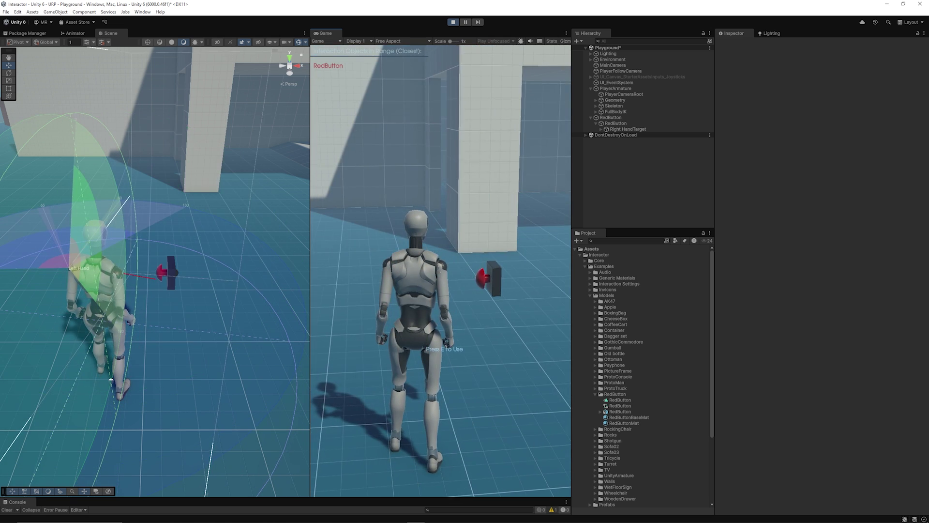
{"action": "key", "text": "e"}
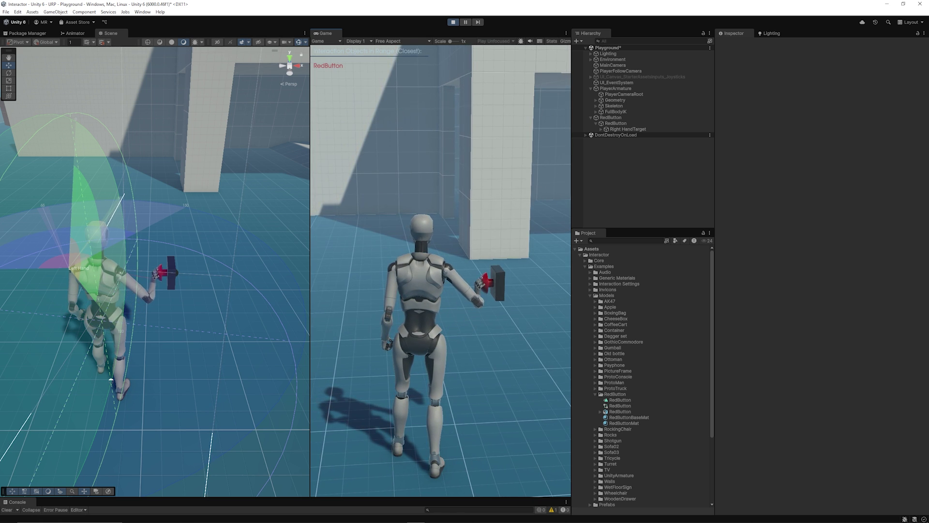
{"action": "key", "text": "e"}
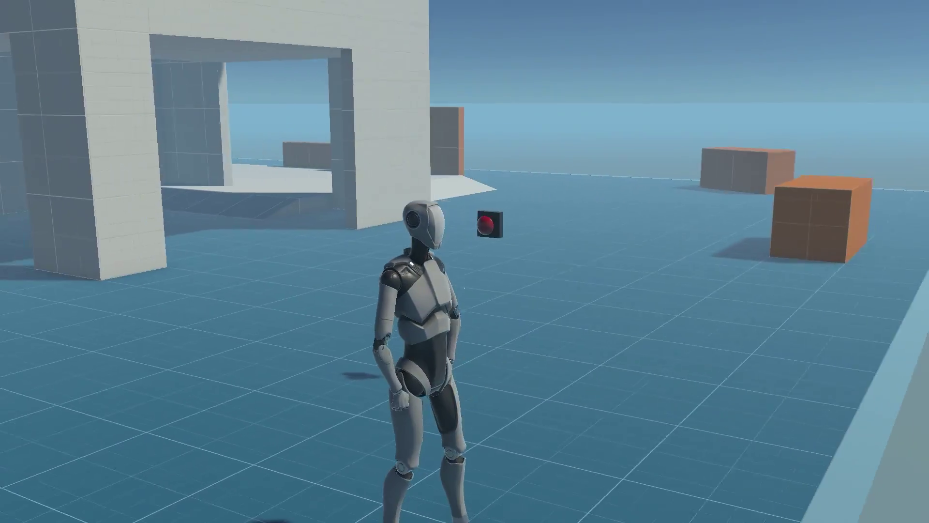
Walk the character to the RedButton in the full-screen game, use it again, and stop play mode
{"action": "key", "text": "w"}
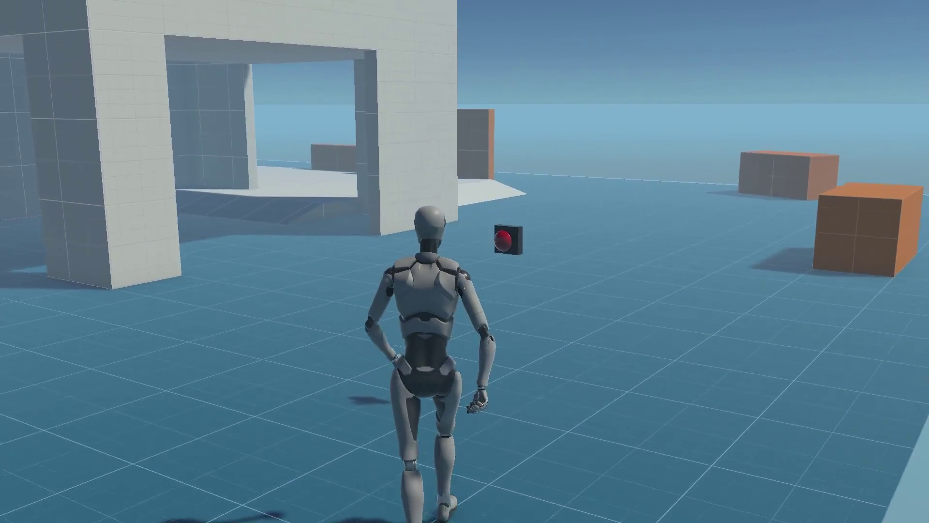
{"action": "key", "text": "e"}
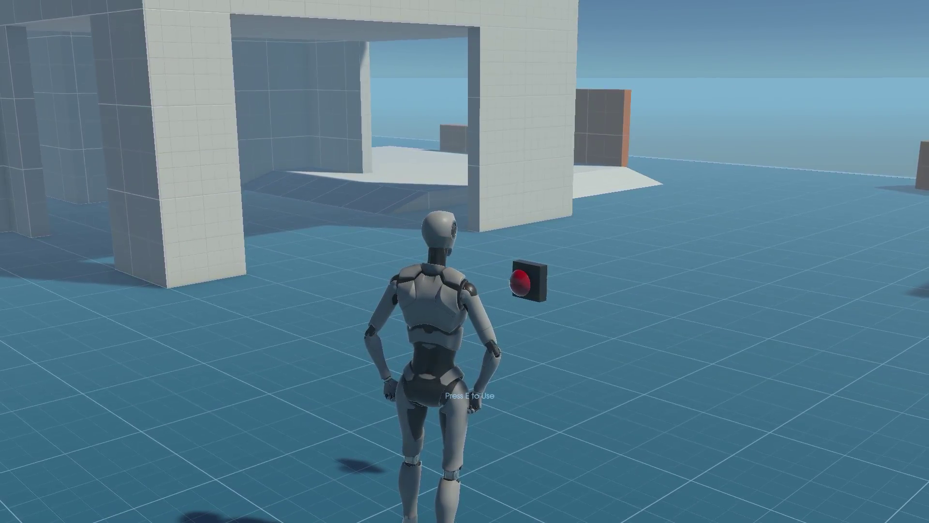
{"action": "key", "text": "Escape"}
{"action": "key", "text": "ctrl+p"}
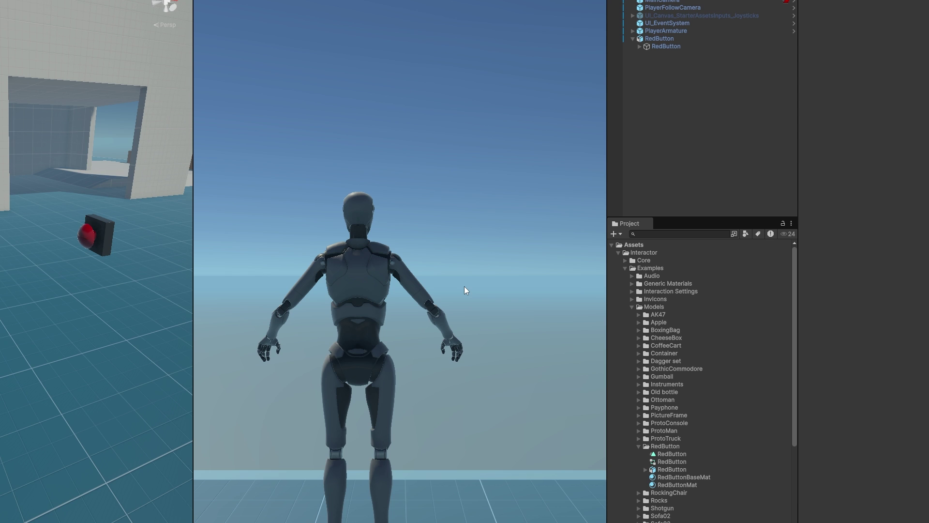
In the child RedButton's Interaction Settings, enable Pause On Interaction and set Pause Time to 0.23
{"action": "left_click", "coordinate": [670, 32]}
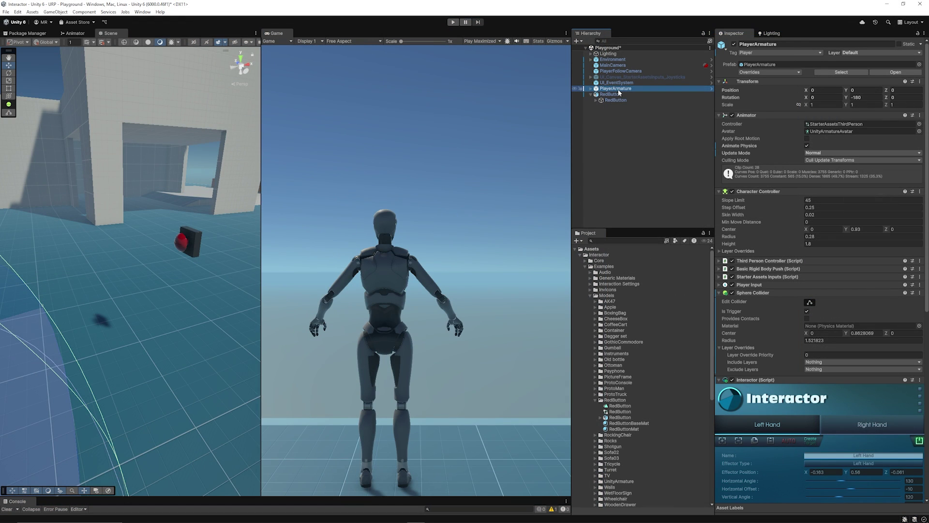
{"action": "left_click", "coordinate": [608, 103]}
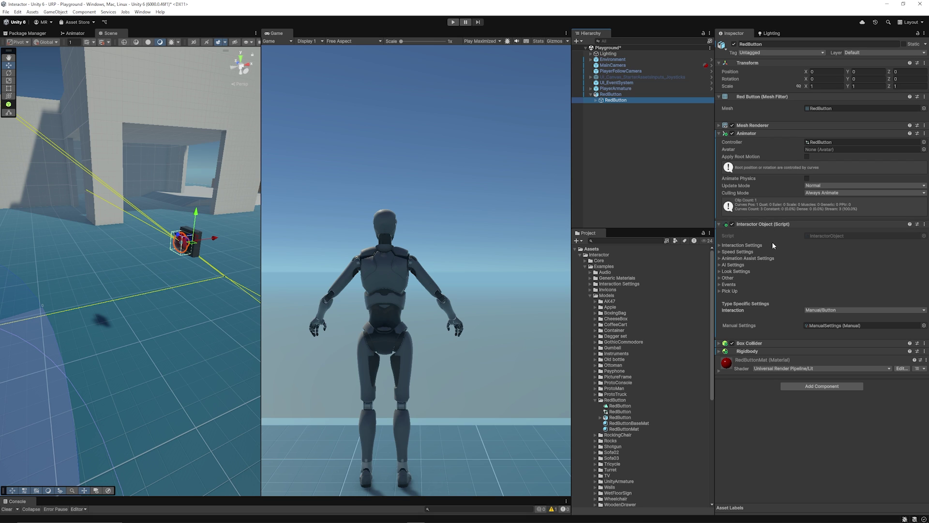
{"action": "left_click", "coordinate": [735, 246]}
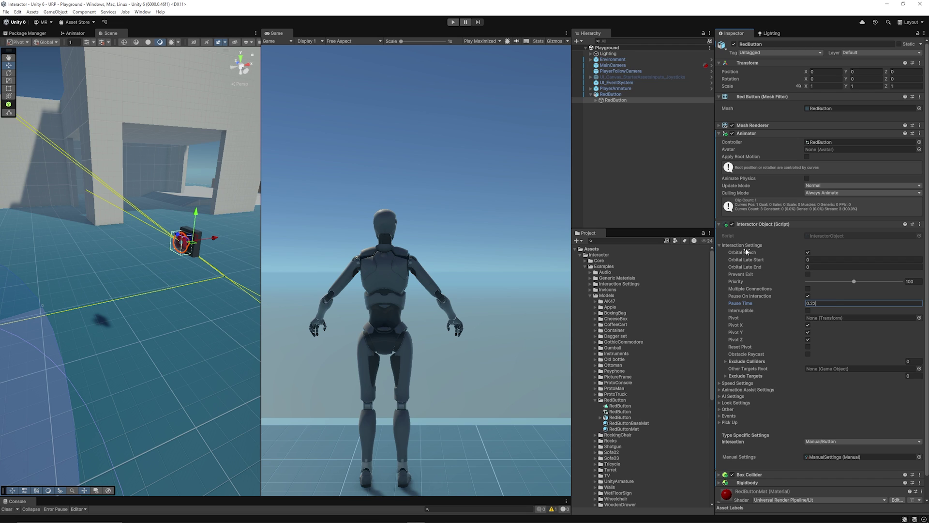
Play the scene and use the RedButton several times to check the interaction with the pause setting
{"action": "left_click", "coordinate": [453, 22]}
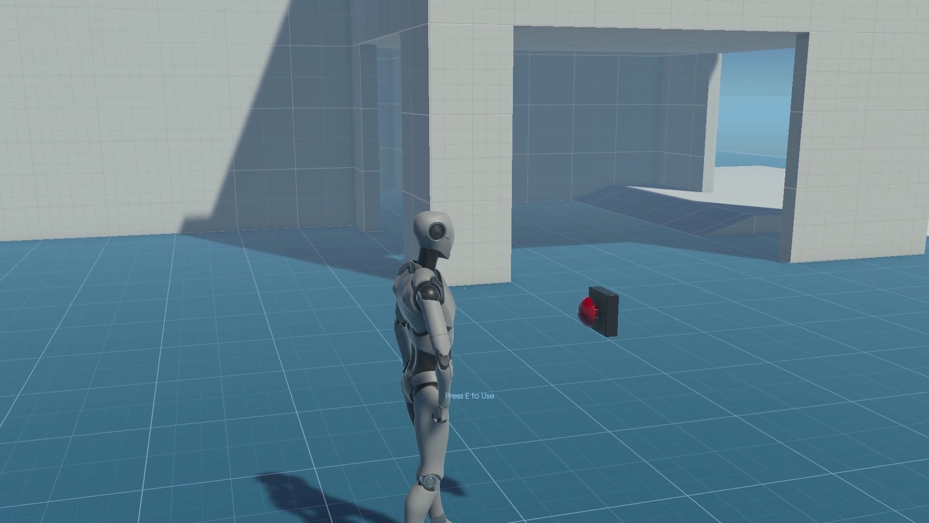
{"action": "key", "text": "e"}
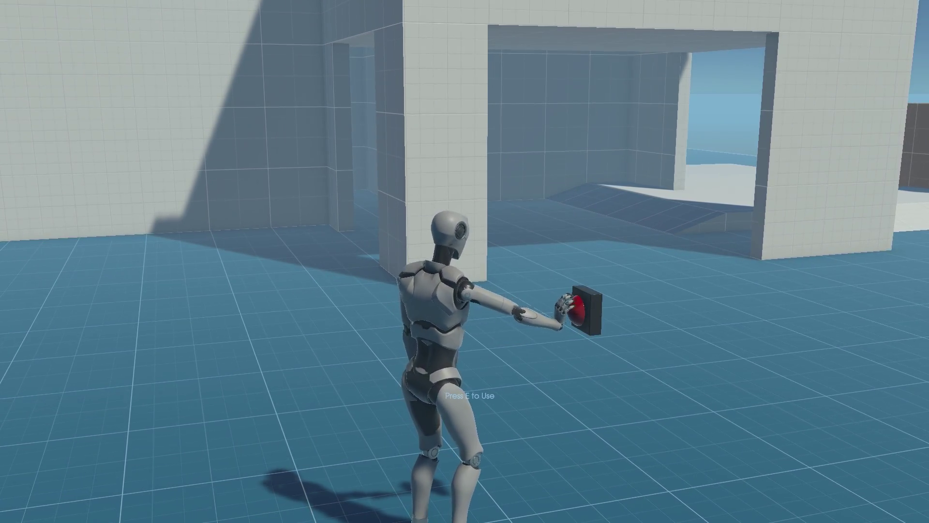
{"action": "key", "text": "e"}
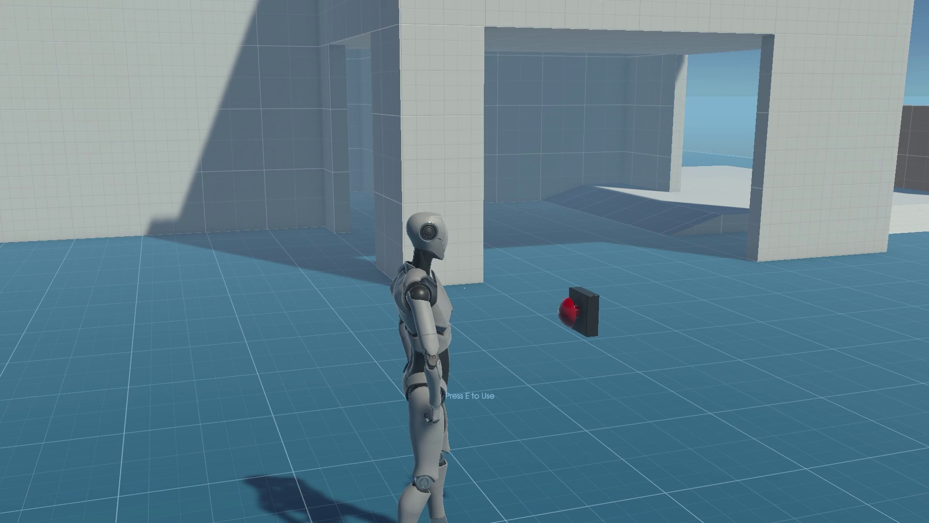
{"action": "key", "text": "e"}
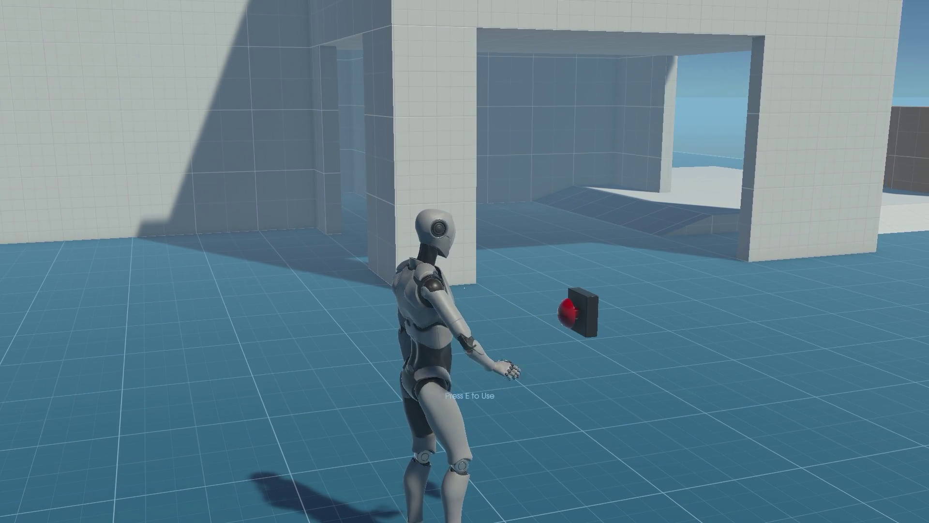
{"action": "key", "text": "e"}
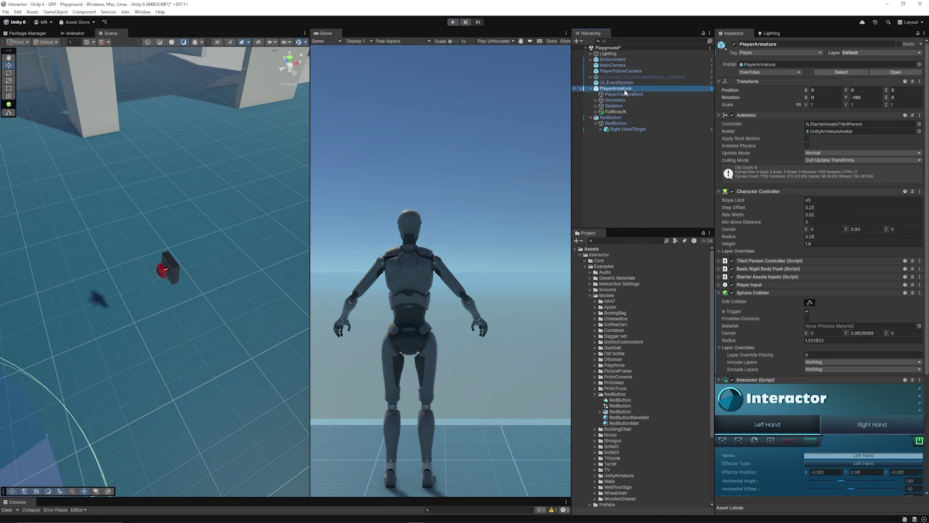
Add an Orbital Reach component to PlayerArmature
{"action": "scroll", "coordinate": [796, 365], "scroll_direction": "down", "scroll_amount": 5}
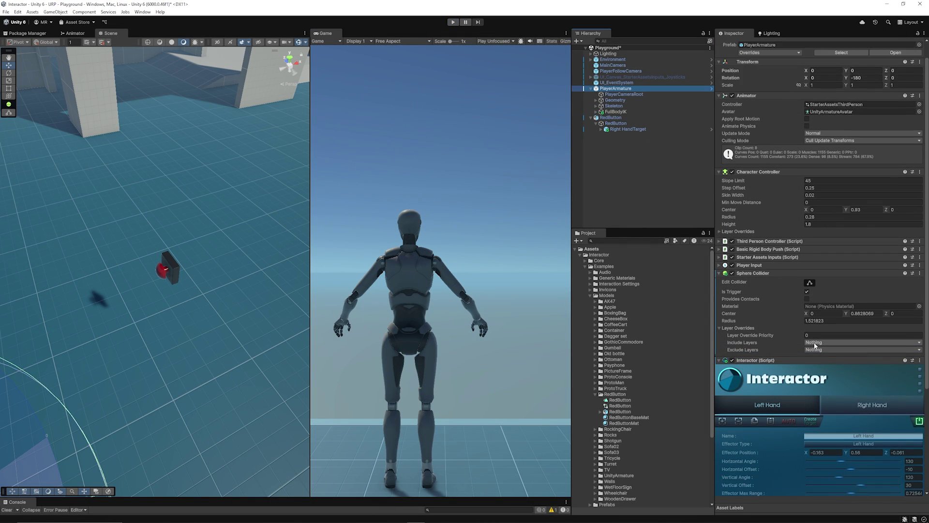
{"action": "left_click", "coordinate": [811, 488]}
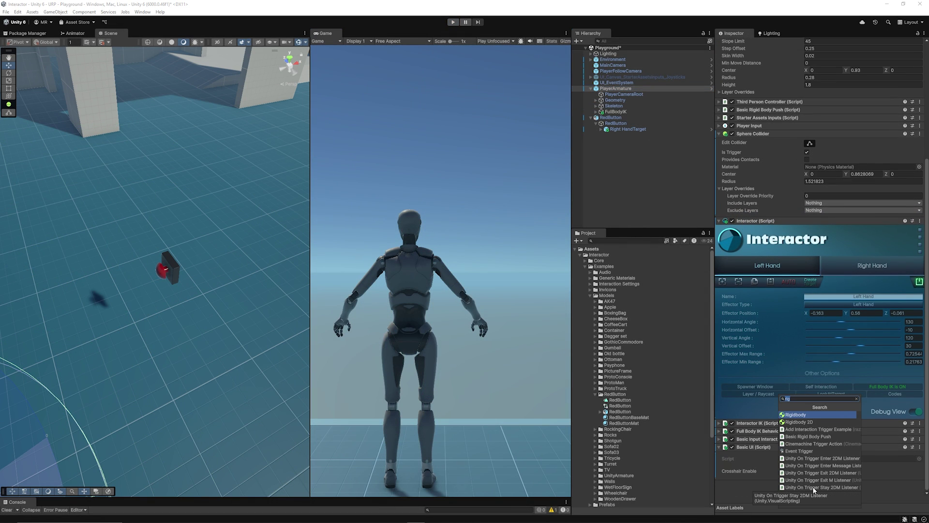
{"action": "type", "text": "orb"}
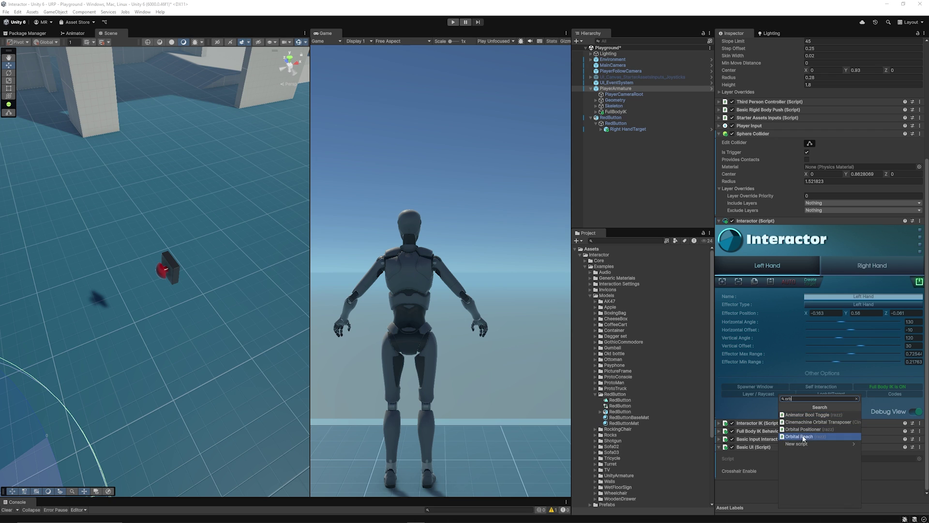
{"action": "left_click", "coordinate": [809, 436]}
Assign PlayerArmature as Orbital Reach's Interactor and Animator, and add the OrbitalReachLayer to its Animator Controller
{"action": "scroll", "coordinate": [814, 440], "scroll_direction": "down", "scroll_amount": 5}
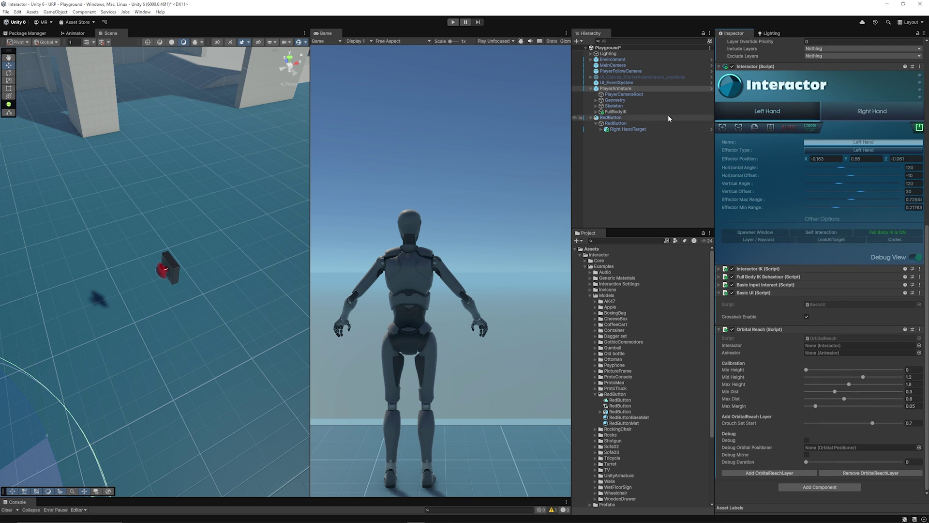
{"action": "left_click_drag", "start_coordinate": [612, 90], "coordinate": [824, 346]}
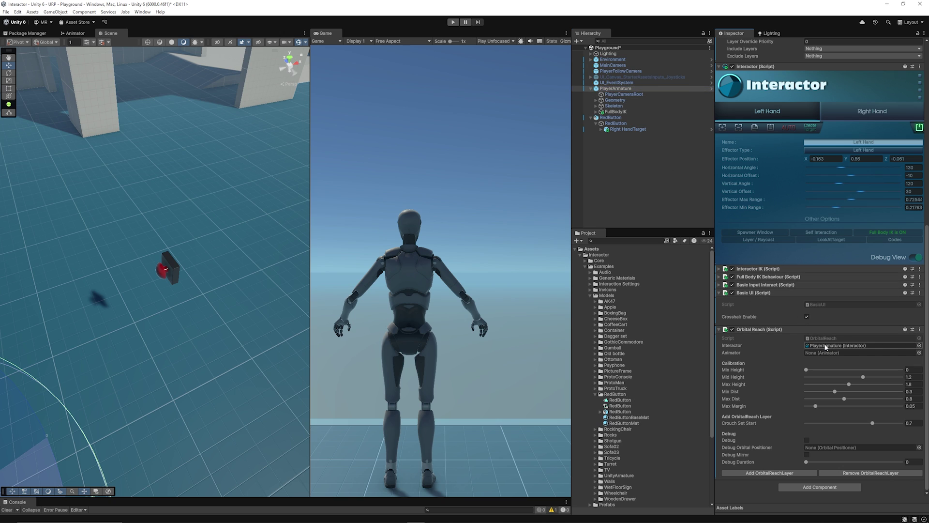
{"action": "left_click_drag", "start_coordinate": [615, 89], "coordinate": [825, 360]}
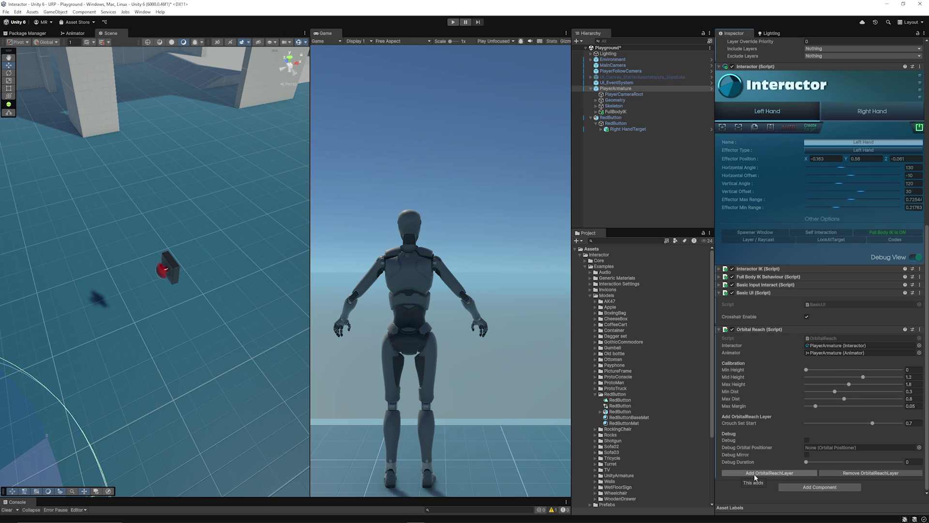
{"action": "left_click", "coordinate": [769, 472]}
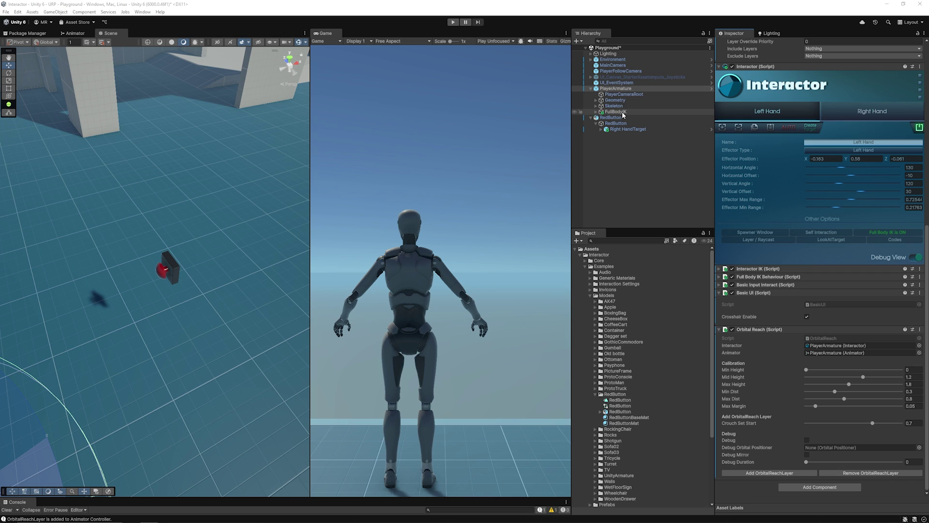
Enable Orbital Reach in the Interaction Settings of the child RedButton's Interactor Object
{"action": "left_click", "coordinate": [617, 124]}
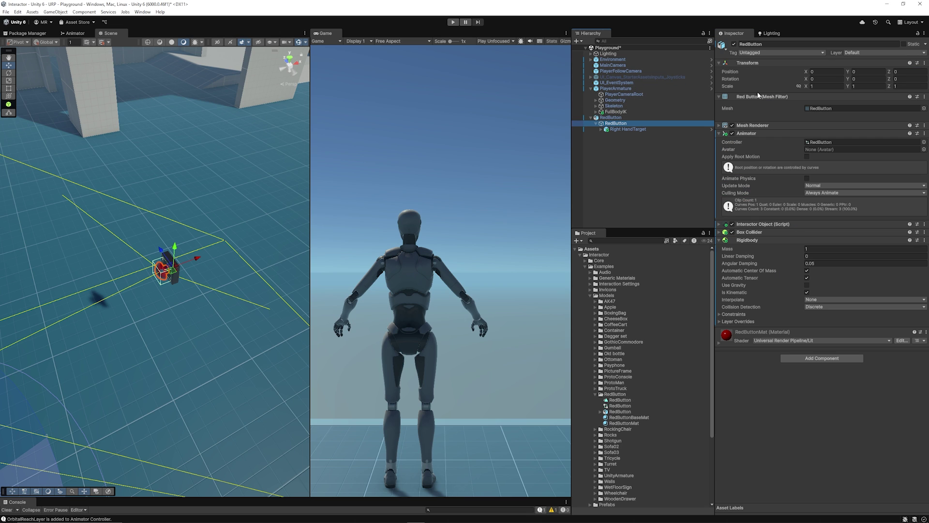
{"action": "left_click", "coordinate": [751, 224]}
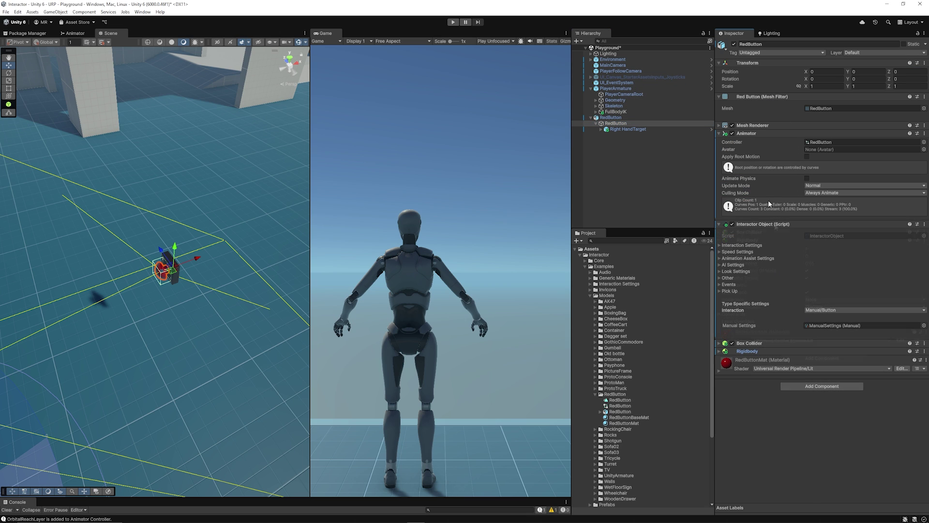
{"action": "left_click", "coordinate": [745, 245]}
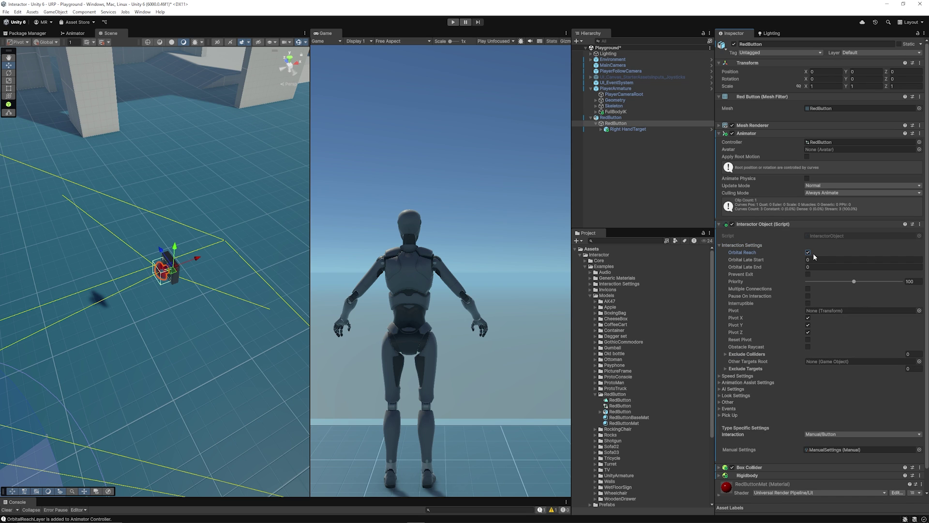
Play the scene, walk the character to the RedButton, and use it to test the Orbital Reach animation
{"action": "key", "text": "ctrl+p"}
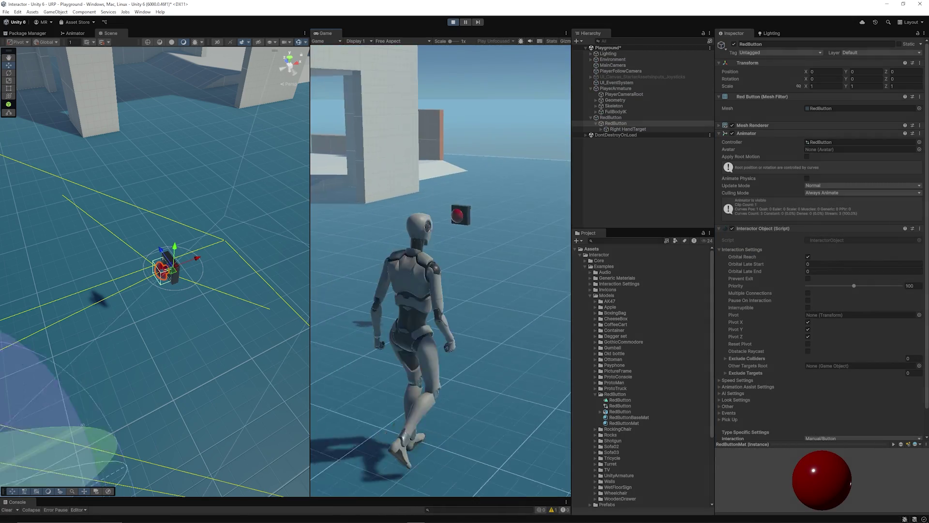
{"action": "key", "text": "w"}
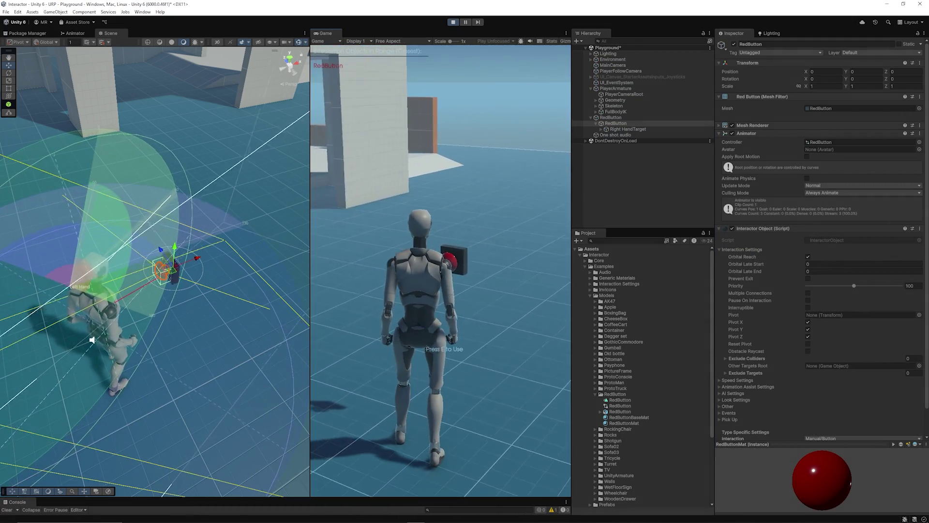
{"action": "key", "text": "w"}
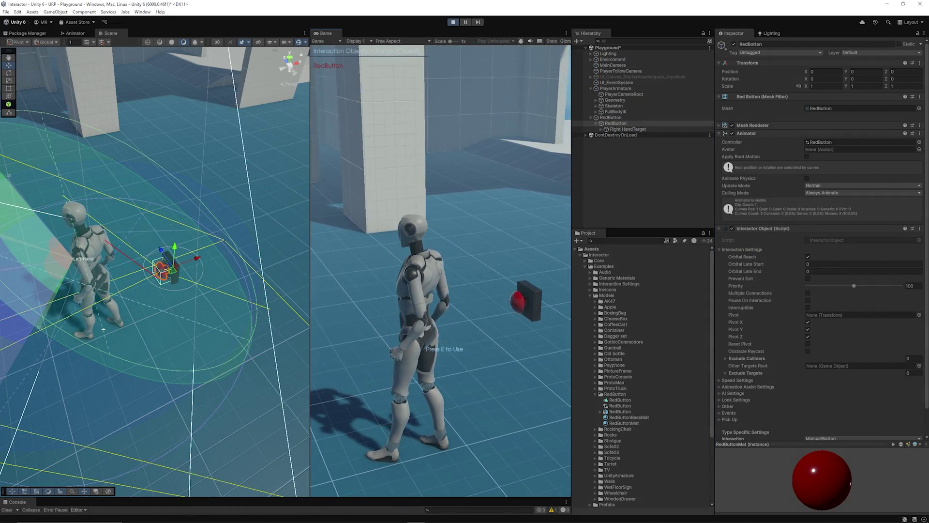
{"action": "key", "text": "e"}
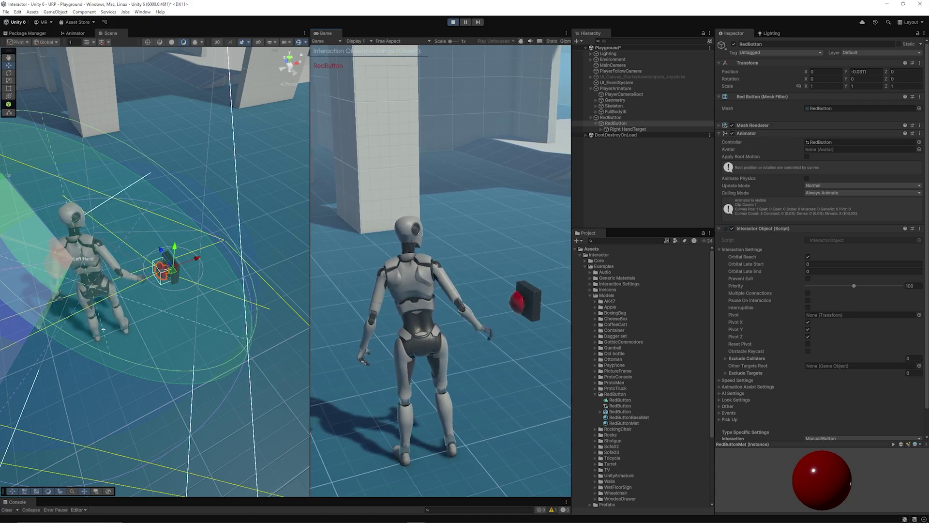
{"action": "key", "text": "a"}
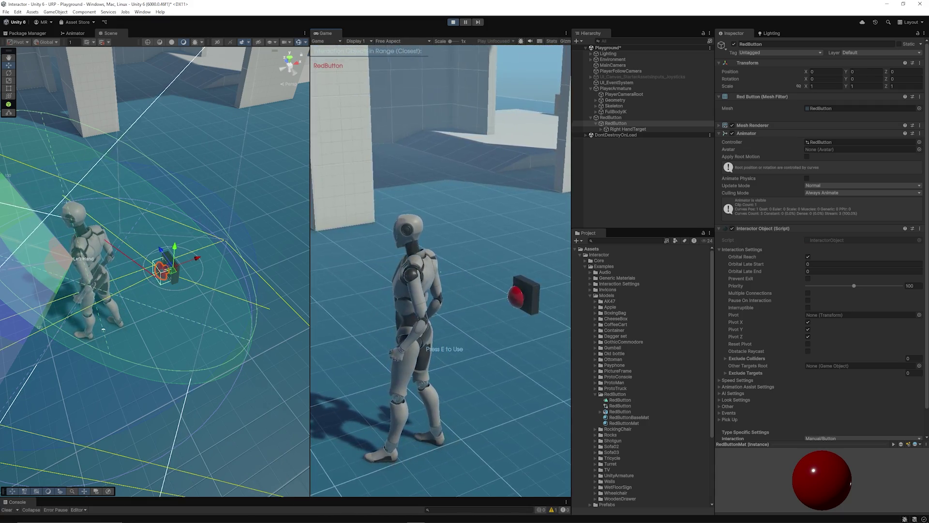
Walk the character around and away from the RedButton to check the Orbital Reach movement, and stop playing the scene
{"action": "key", "text": "s"}
{"action": "key", "text": "d"}
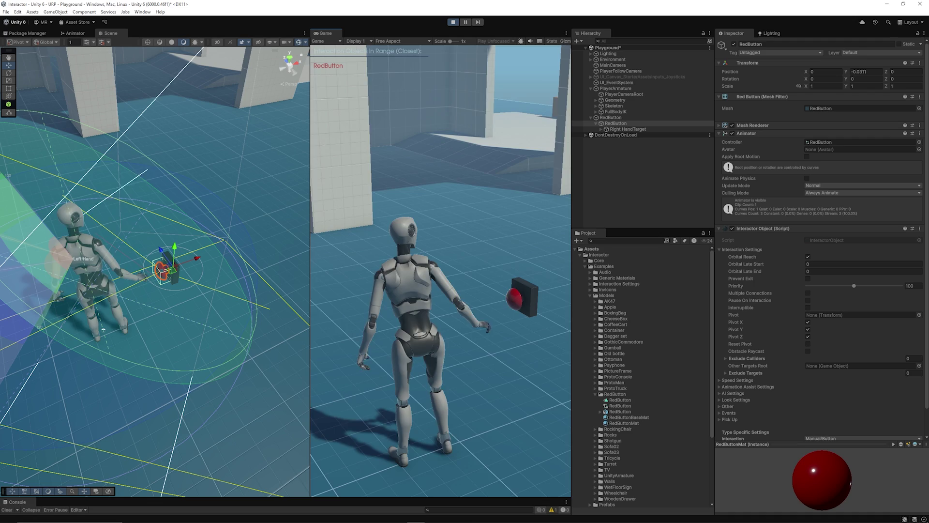
{"action": "key", "text": "a"}
{"action": "key", "text": "s"}
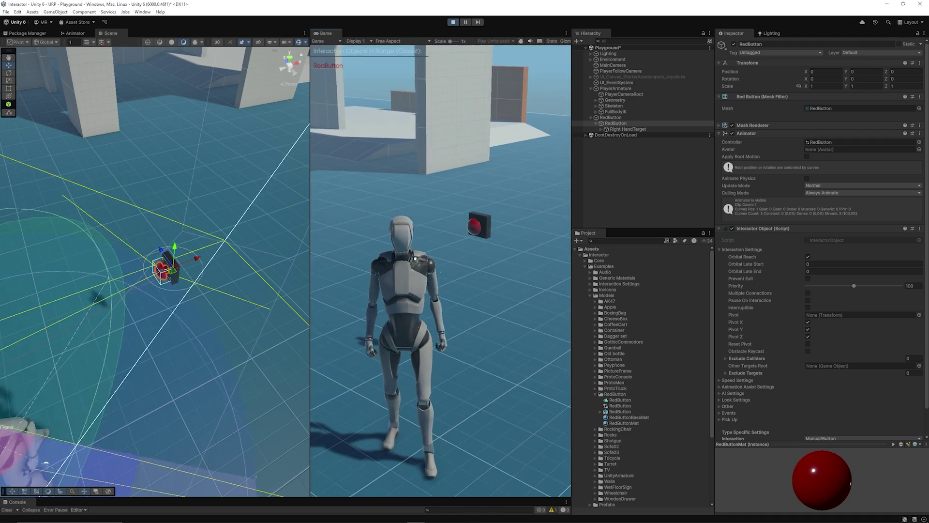
{"action": "key", "text": "ctrl+p"}
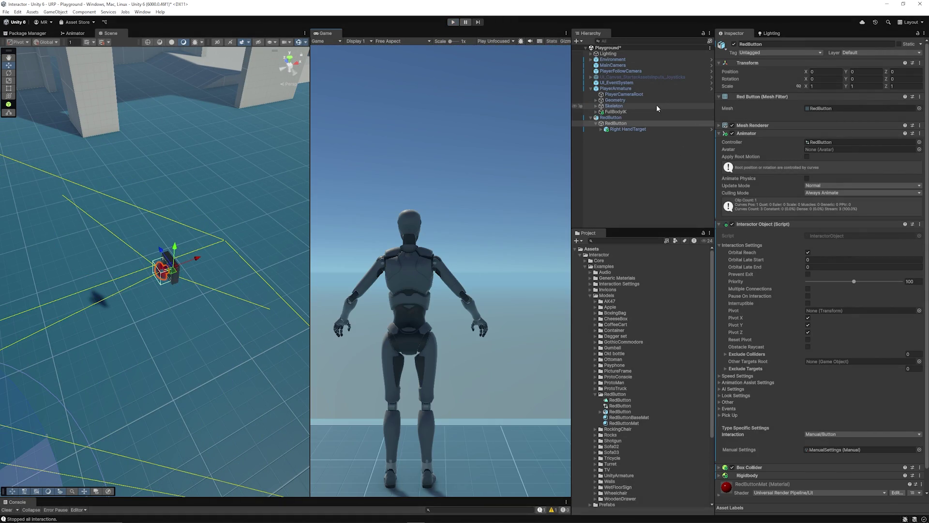
Enable Animate Physics in PlayerArmature's Animator with Update Mode set to Normal
{"action": "left_click", "coordinate": [623, 89]}
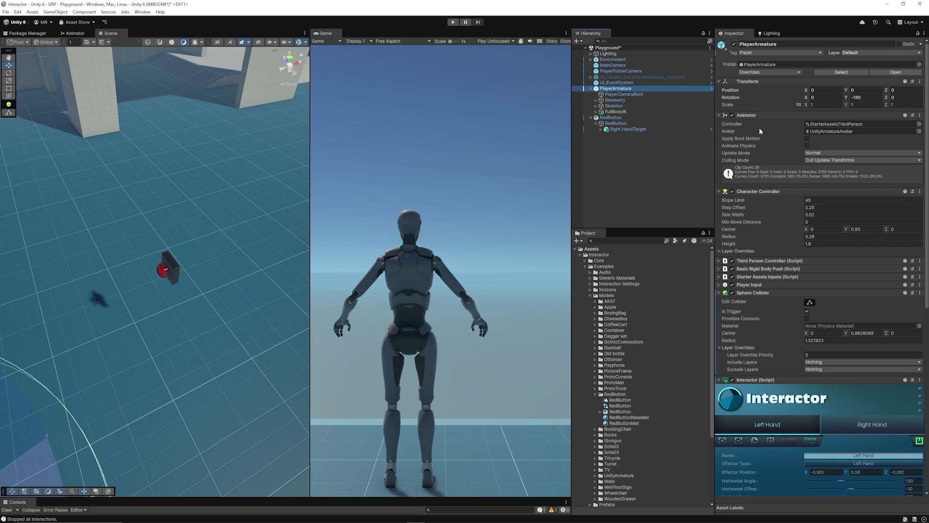
{"action": "left_click", "coordinate": [822, 152]}
{"action": "left_click", "coordinate": [824, 161]}
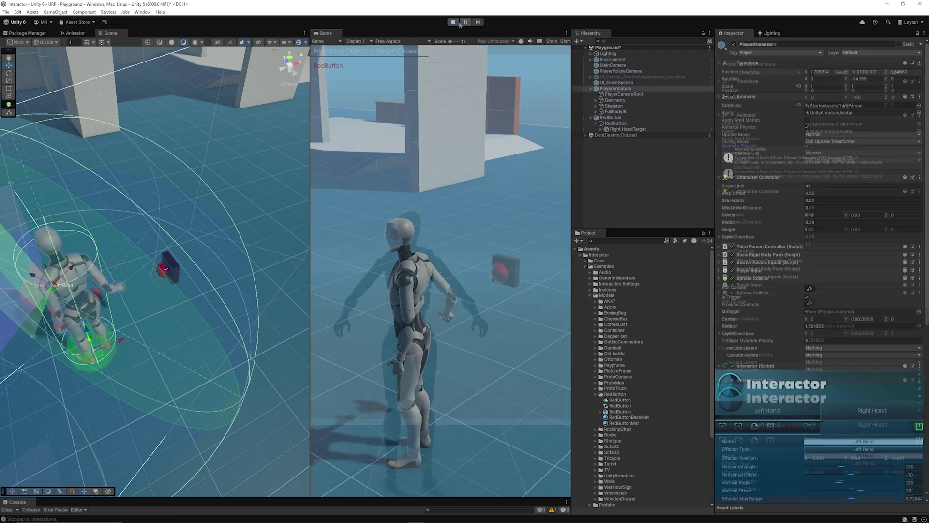
Use the RedButton in the playing scene to test the interaction with Animate Physics, and move the character away
{"action": "key", "text": "e"}
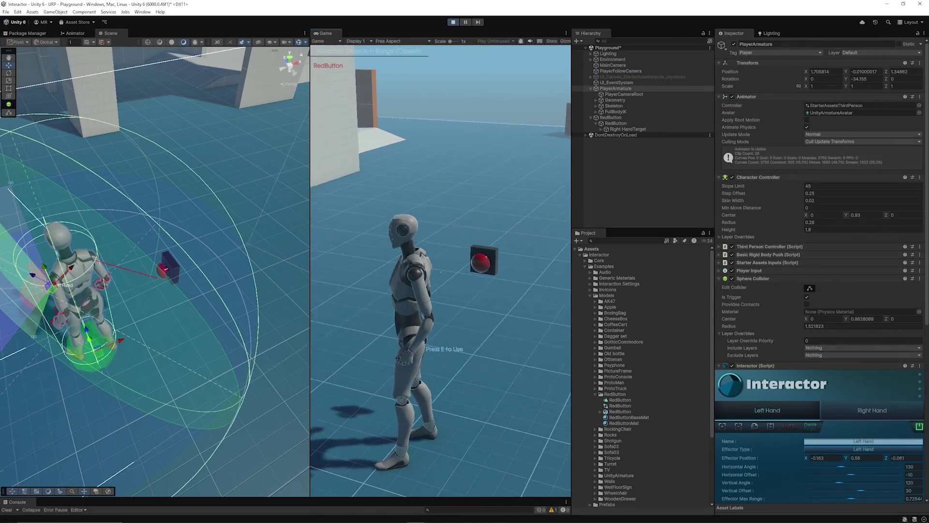
{"action": "key", "text": "d"}
{"action": "key", "text": "s"}
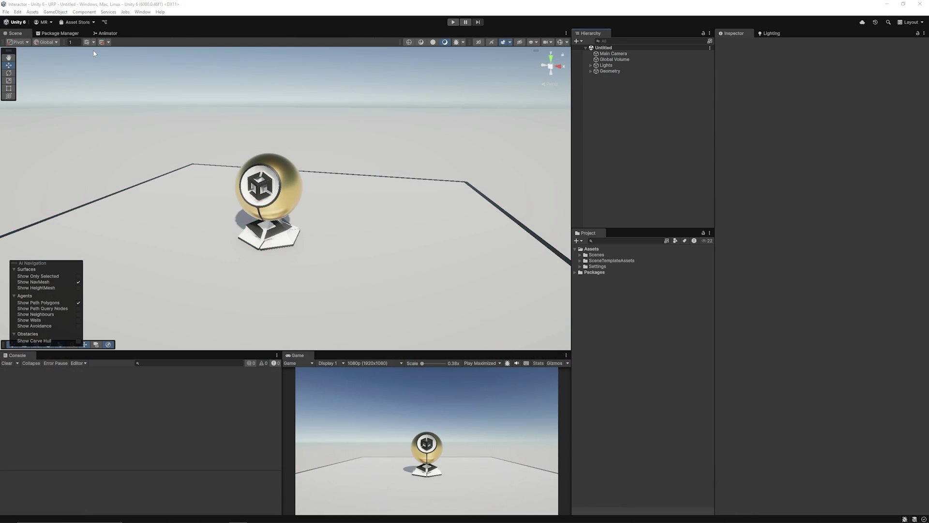
Find Interactor - Interaction Handler among the owned assets in the Package Manager and import version 0.99a into the new project
{"action": "left_click", "coordinate": [68, 34]}
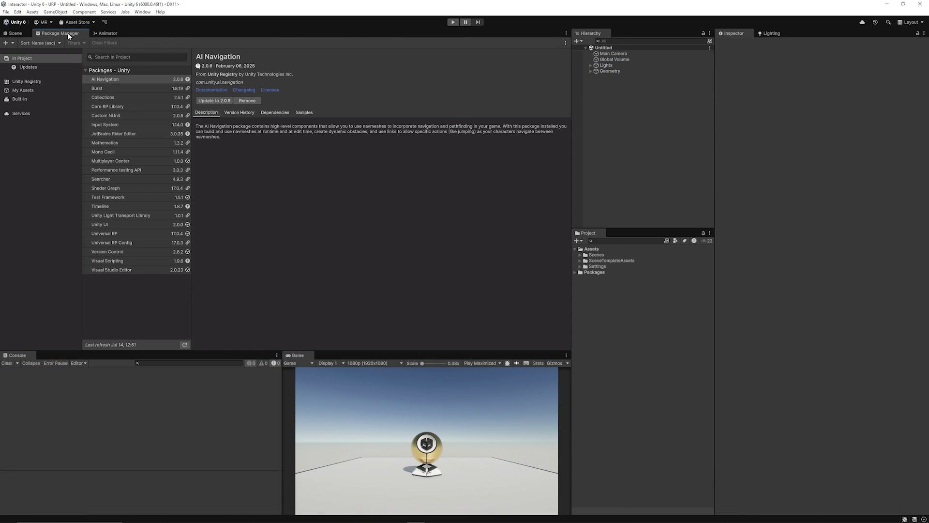
{"action": "left_click", "coordinate": [30, 90]}
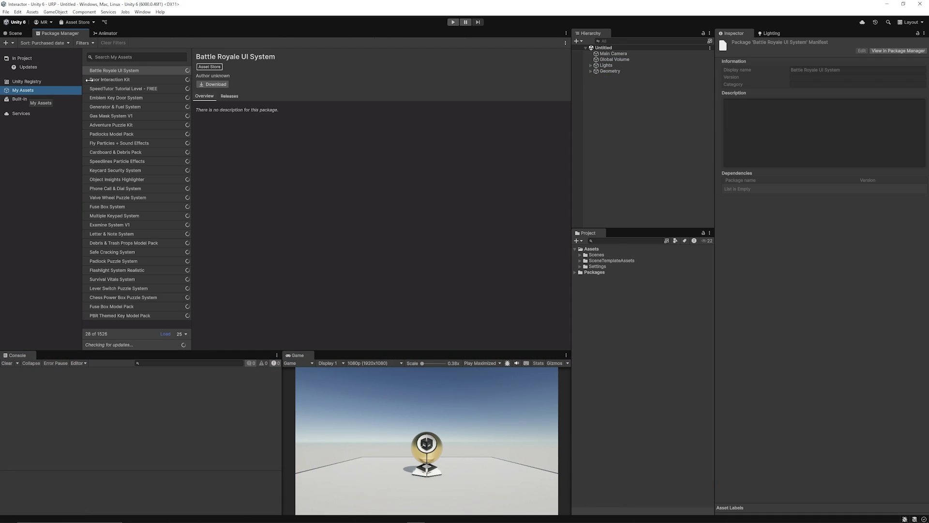
{"action": "type", "text": "interactor"}
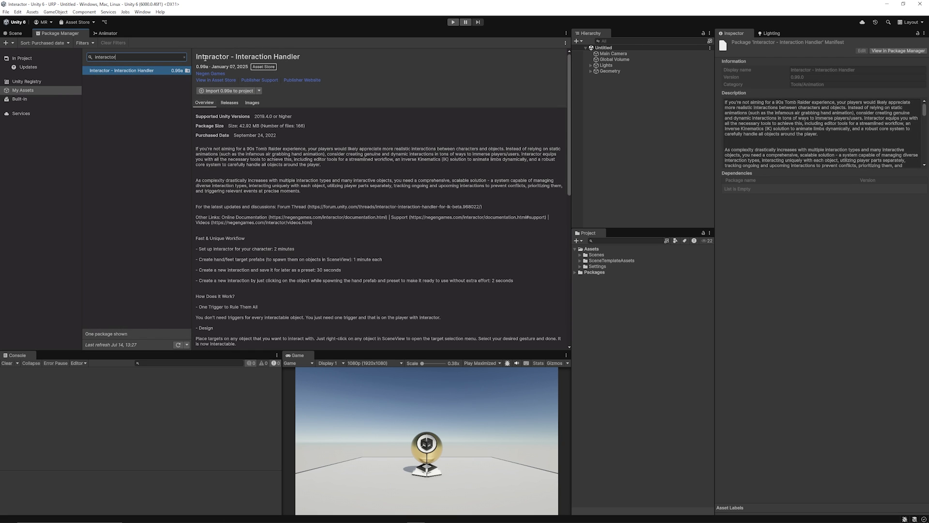
{"action": "left_click", "coordinate": [236, 91]}
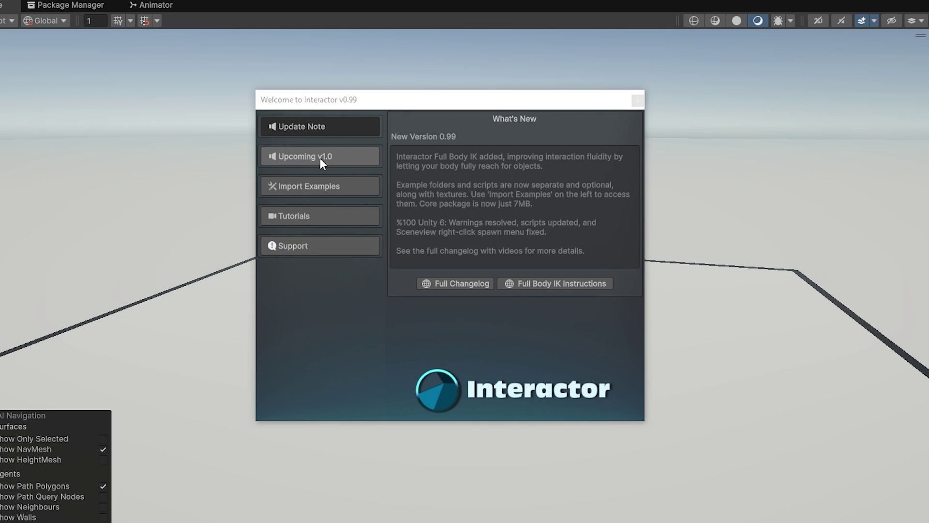
Import all Interactor Examples and the Textures 2 package through the Interactor welcome window
{"action": "left_click", "coordinate": [201, 119]}
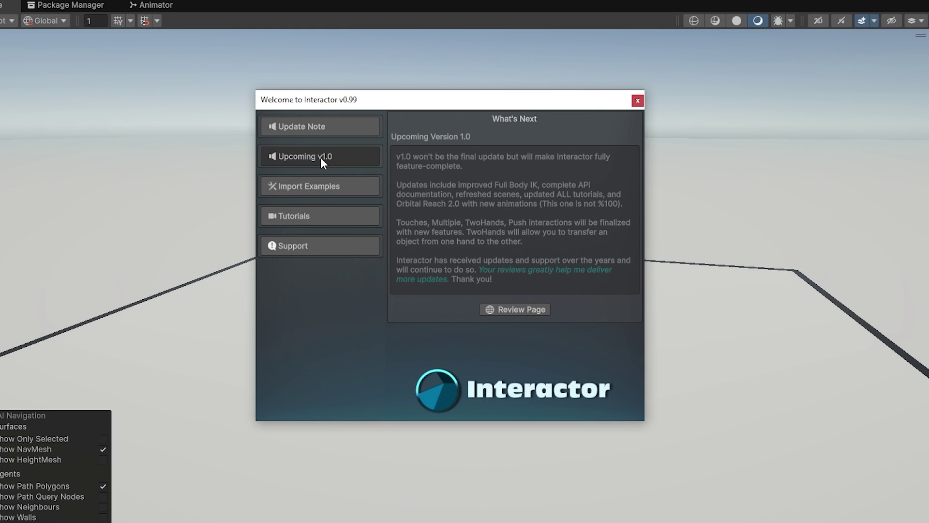
{"action": "left_click", "coordinate": [332, 185]}
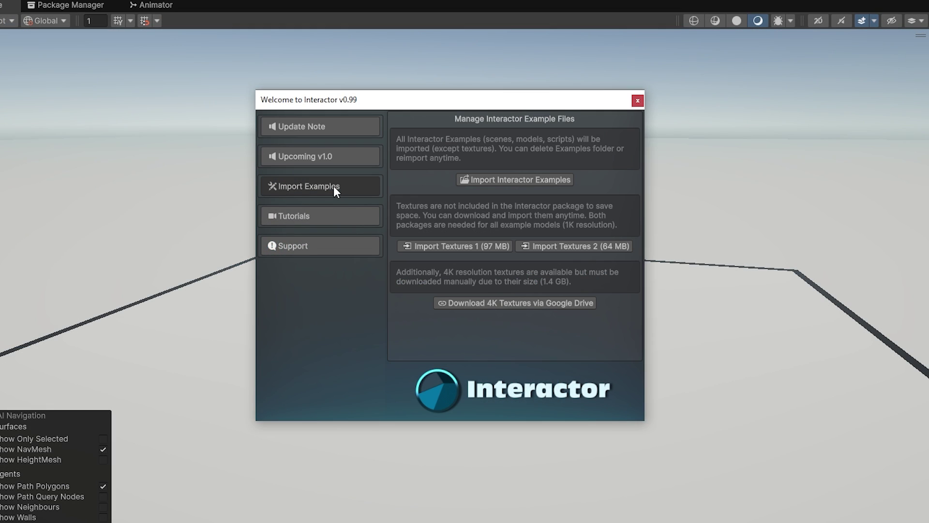
{"action": "left_click", "coordinate": [512, 179]}
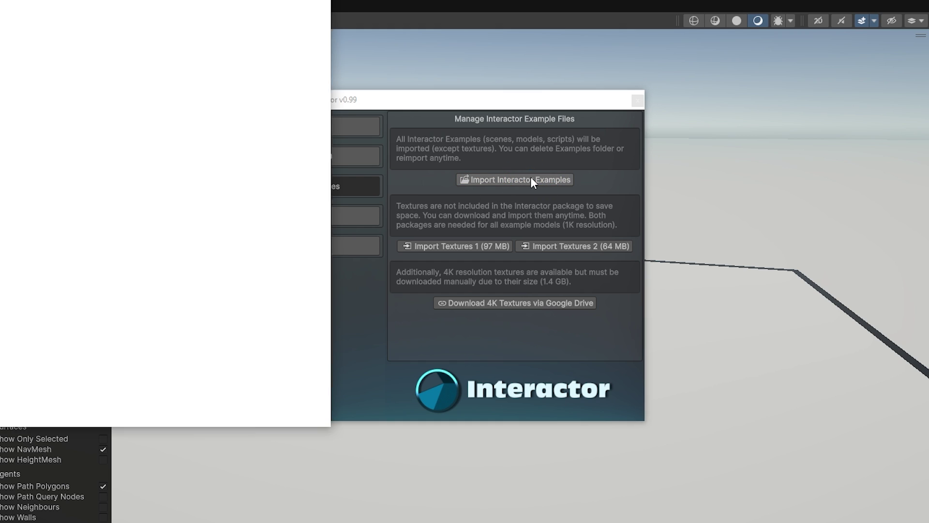
{"action": "left_click", "coordinate": [307, 413]}
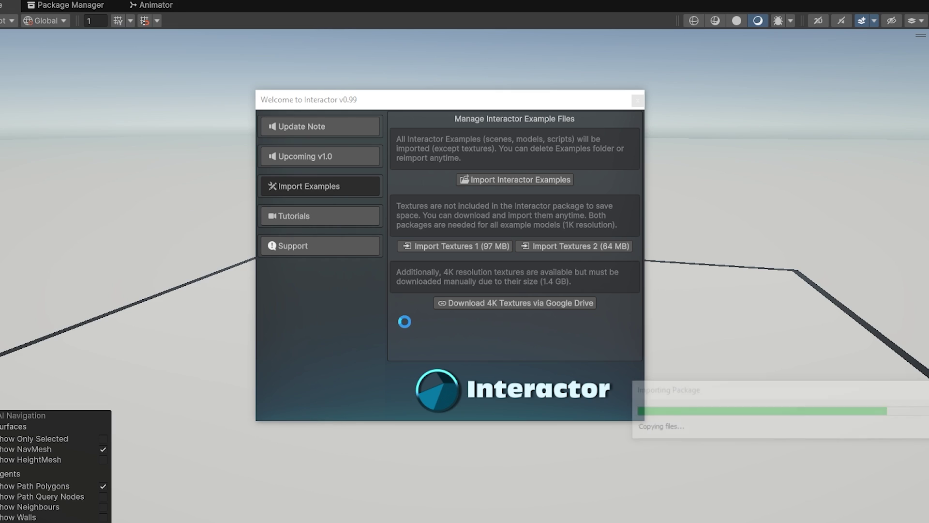
{"action": "left_click", "coordinate": [545, 245]}
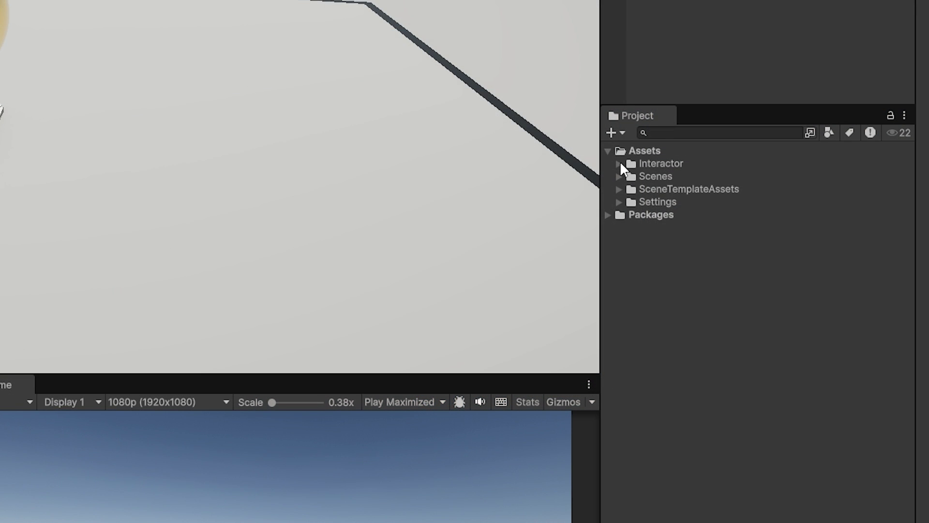
Open the 02_UnityArmature scene from Interactor's Examples/Scenes folder without saving the Untitled scene
{"action": "left_click", "coordinate": [619, 164]}
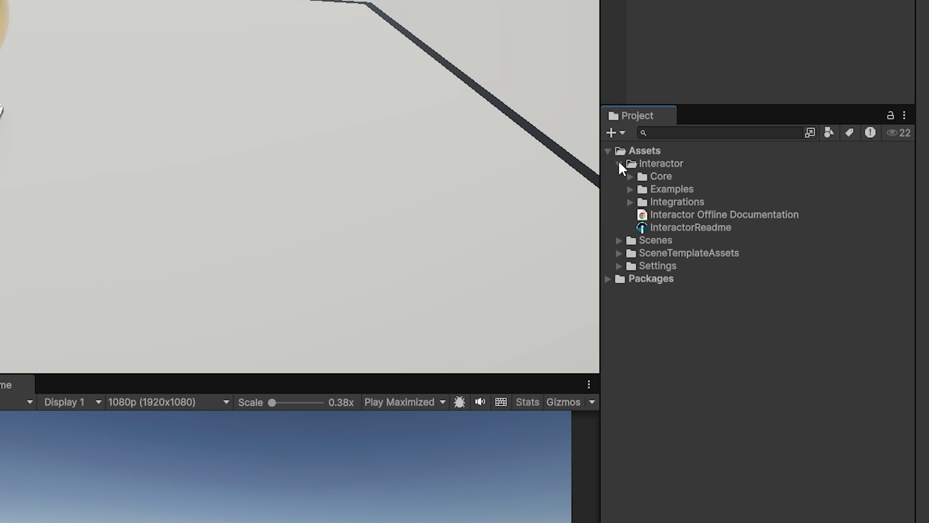
{"action": "left_click", "coordinate": [630, 189]}
{"action": "left_click", "coordinate": [642, 291]}
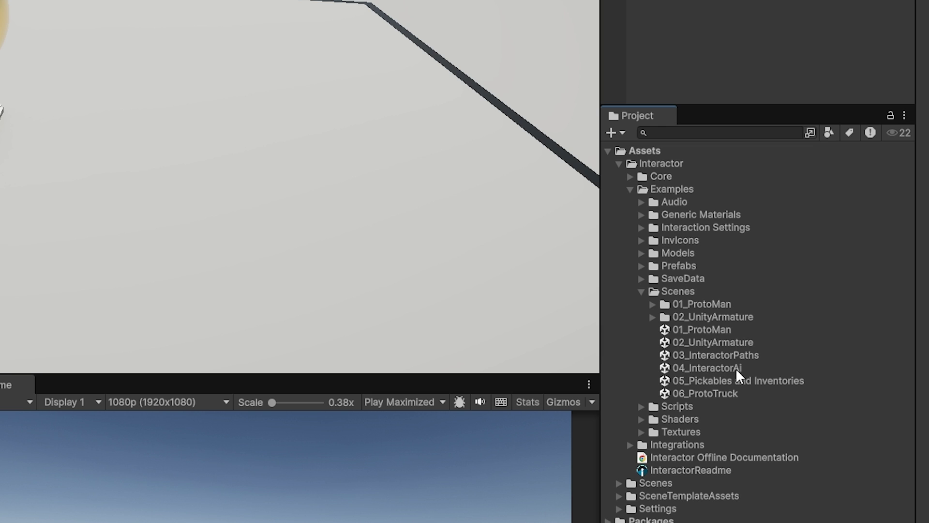
{"action": "double_click", "coordinate": [710, 342]}
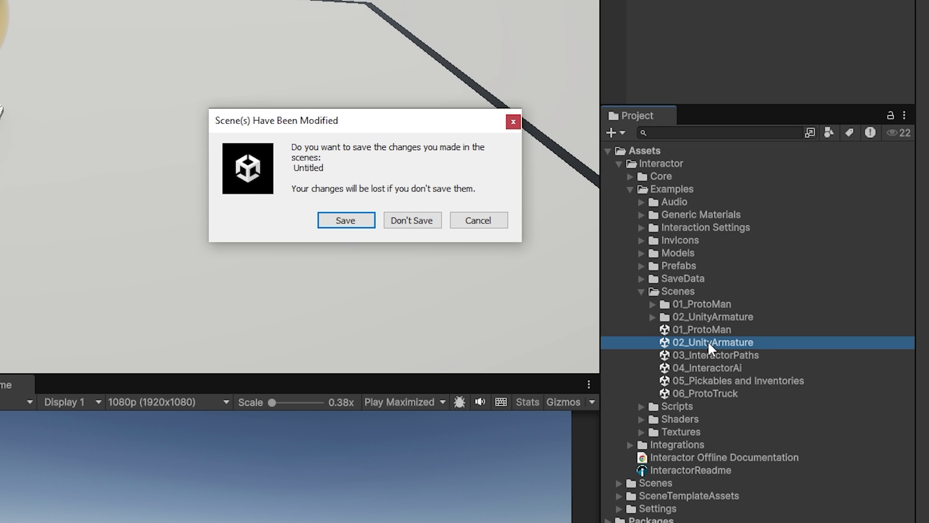
{"action": "left_click", "coordinate": [423, 224]}
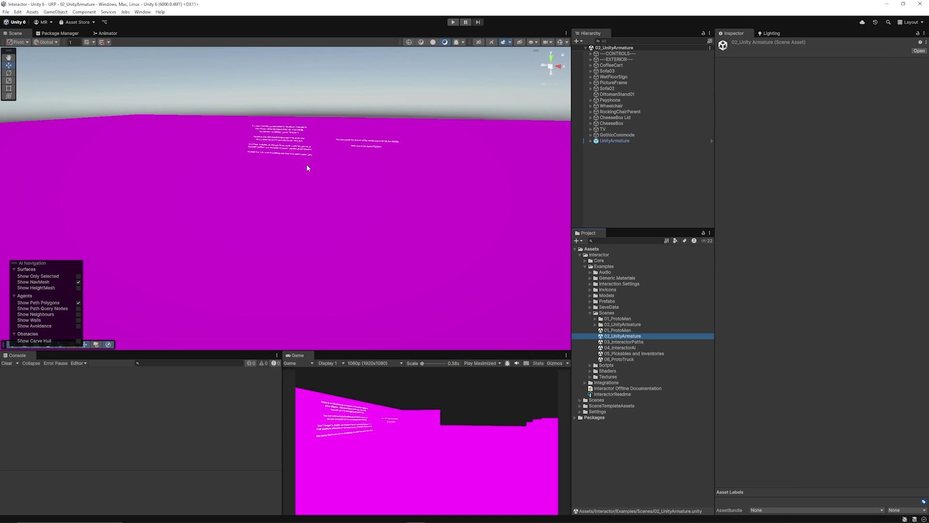
Convert the project's materials from Built-in to URP using the Render Pipeline Converter with Material Upgrade enabled
{"action": "left_click", "coordinate": [143, 12]}
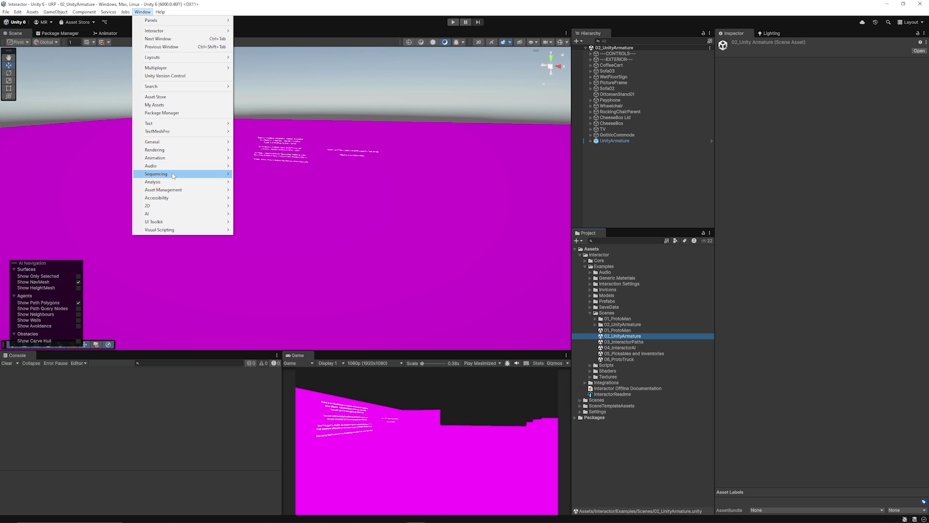
{"action": "mouse_move", "coordinate": [173, 154]}
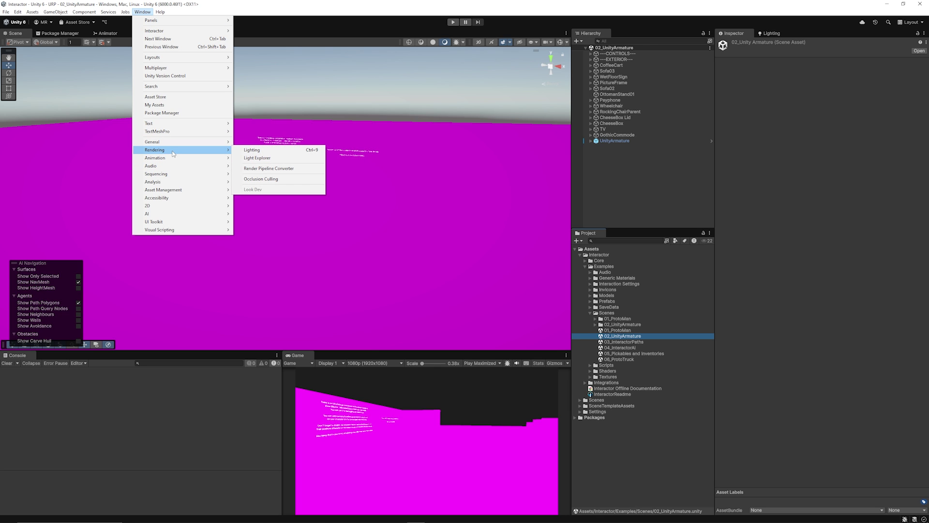
{"action": "left_click", "coordinate": [267, 169]}
{"action": "left_click_drag", "start_coordinate": [348, 147], "coordinate": [309, 116]}
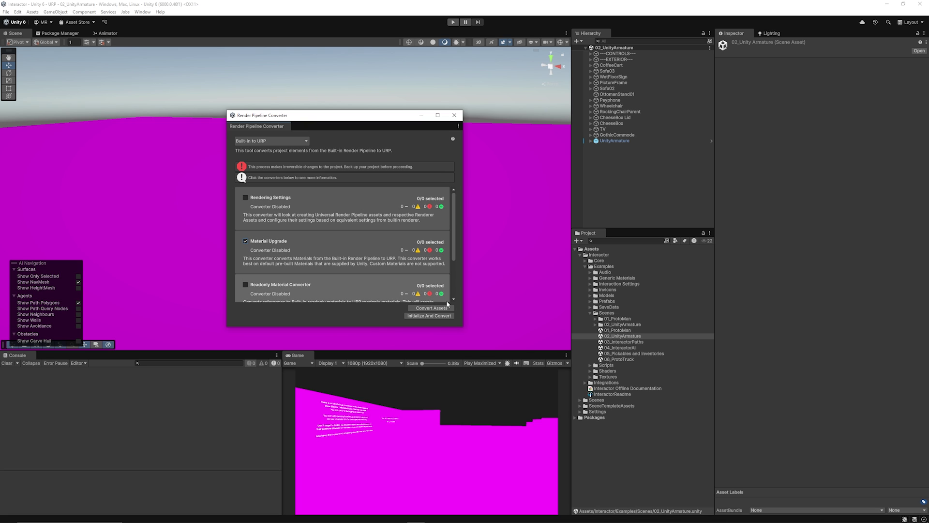
{"action": "left_click", "coordinate": [429, 316]}
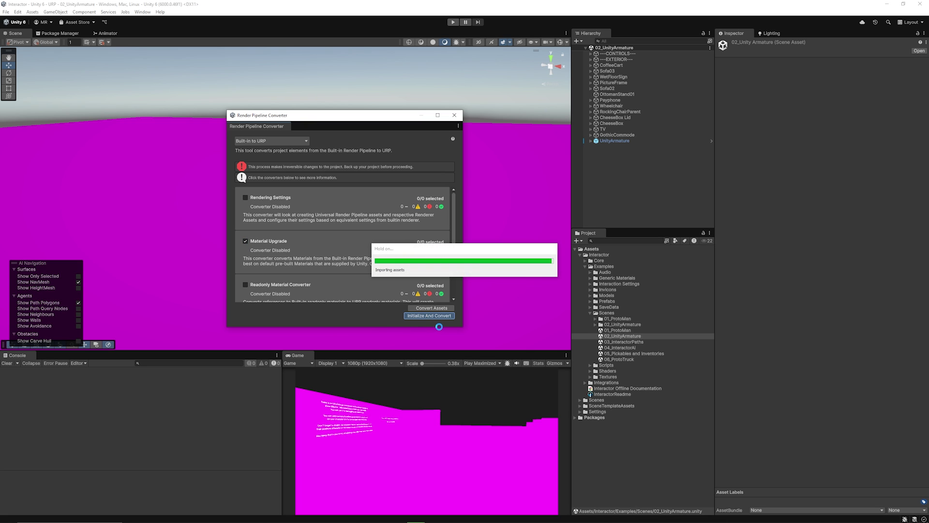